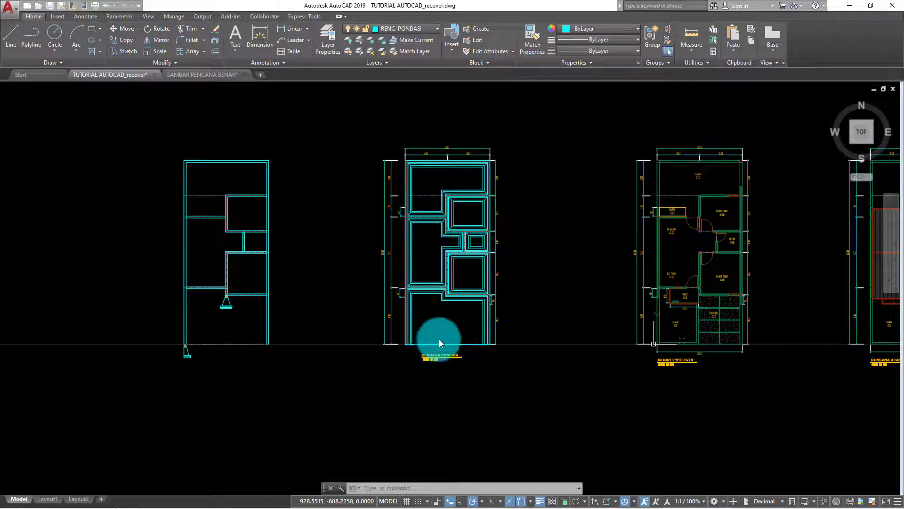
- Move the small footing block lower inside the left plan
scroll(414, 323, up, 2)
middle_drag(418, 318, 414, 380)
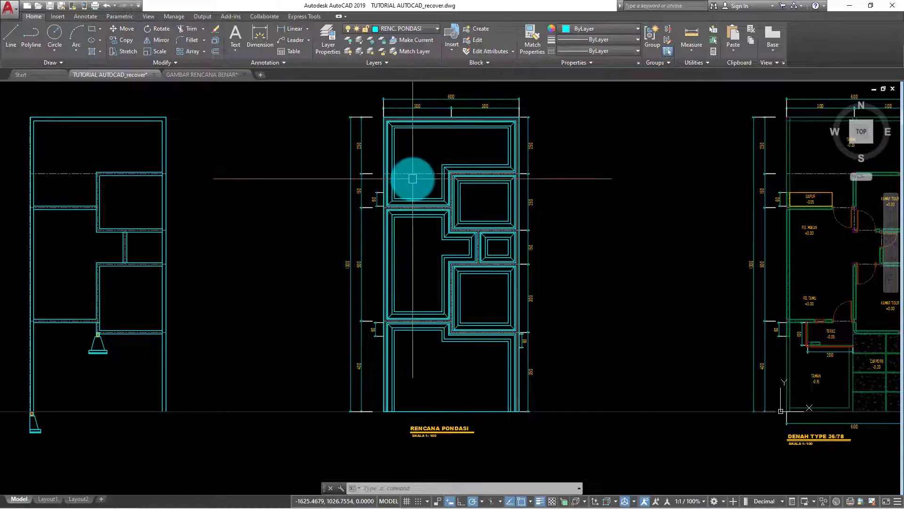
scroll(412, 178, up, 2)
scroll(423, 228, down, 3)
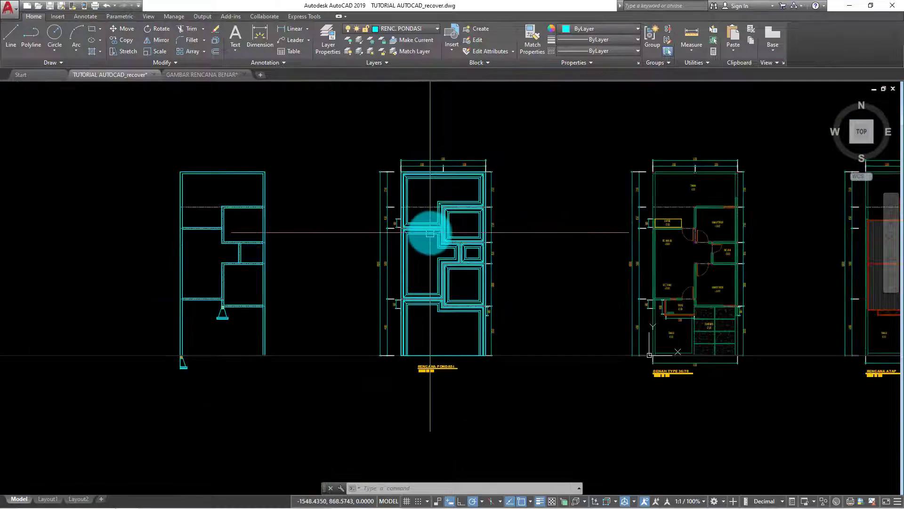
scroll(418, 226, down, 1)
scroll(415, 253, up, 2)
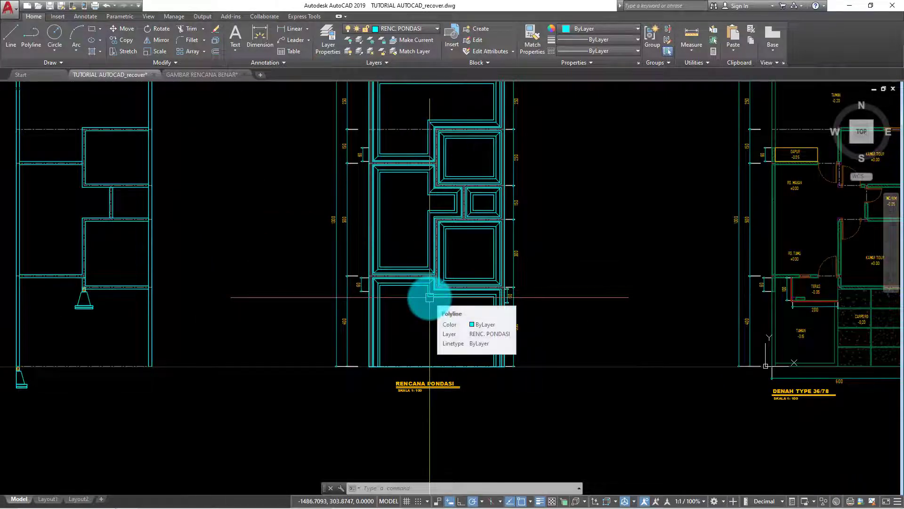
middle_drag(454, 307, 525, 309)
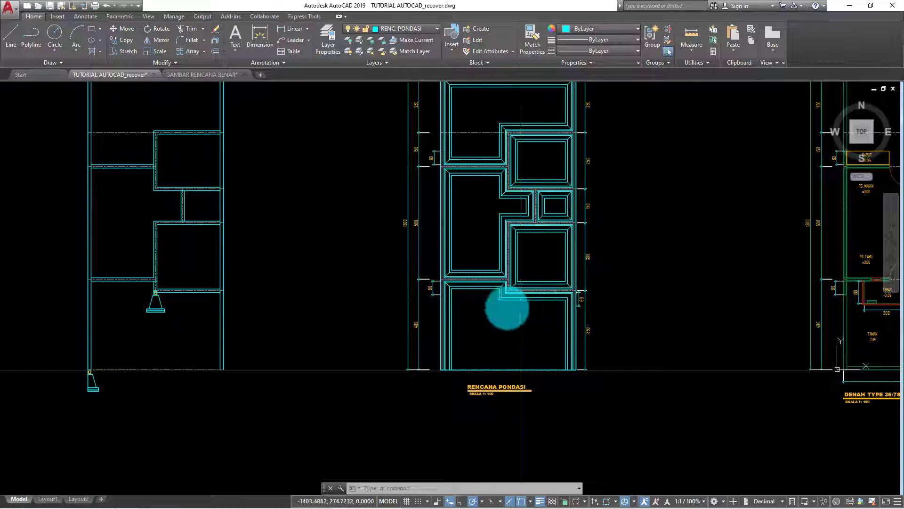
mouse_move(217, 278)
middle_down()
mouse_move(259, 285)
mouse_move(217, 292)
mouse_move(286, 292)
mouse_move(377, 244)
mouse_move(392, 250)
mouse_move(295, 303)
mouse_move(285, 294)
mouse_move(303, 252)
middle_up()
scroll(233, 310, up, 2)
scroll(303, 253, up, 2)
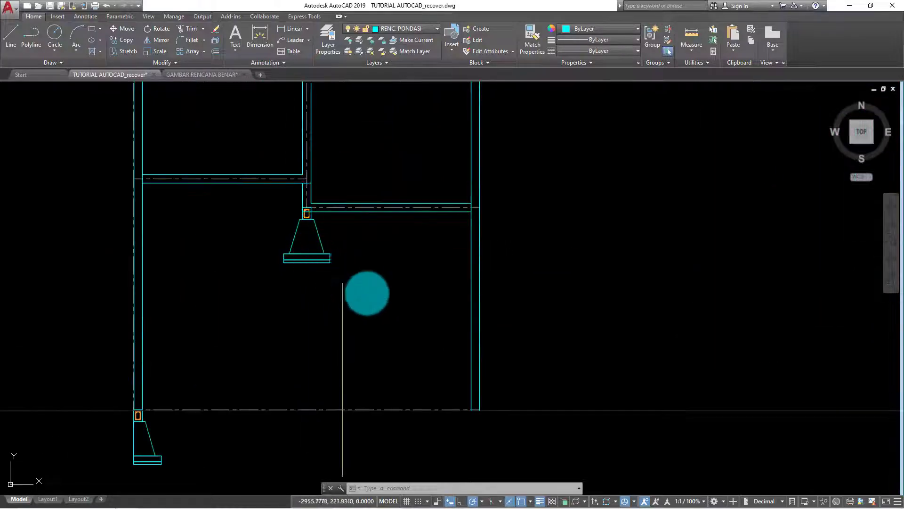
click(376, 296)
click(275, 221)
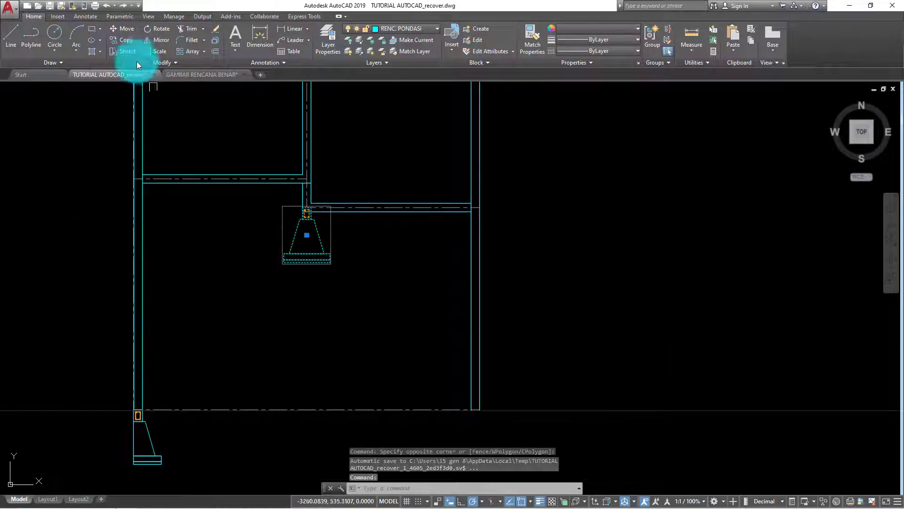
click(123, 33)
click(360, 260)
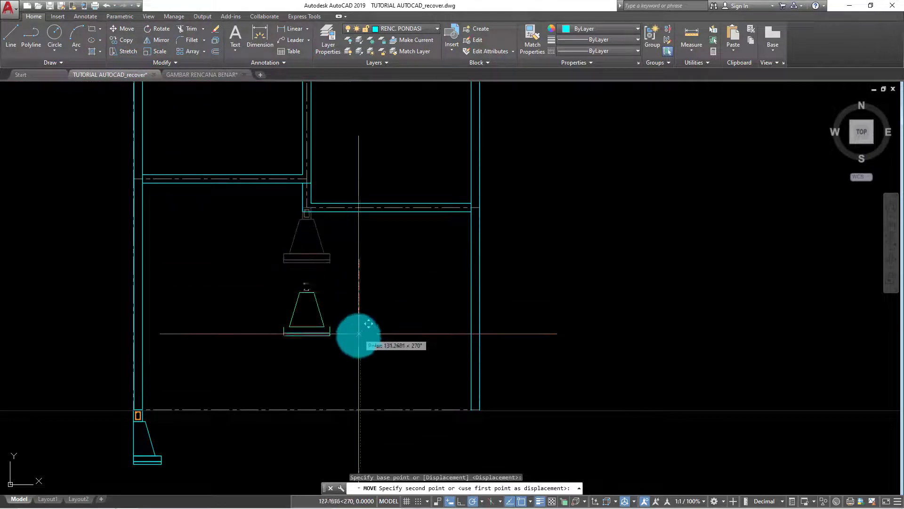
click(383, 342)
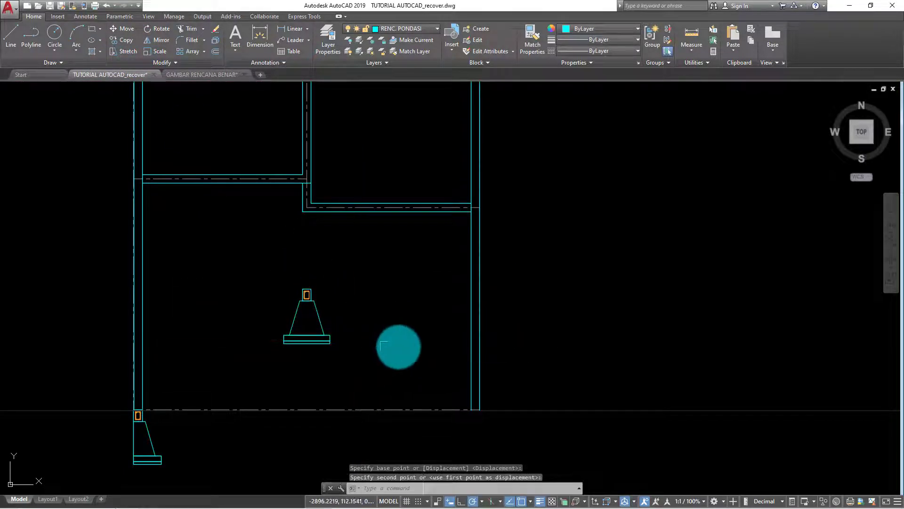
- Freeze the CENTER LINE layer to hide the plan's centre lines
click(475, 299)
click(476, 90)
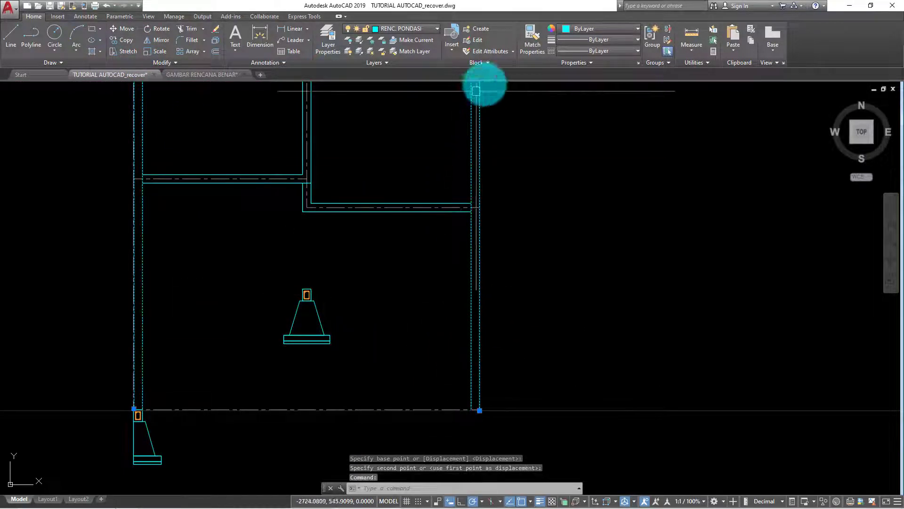
click(419, 27)
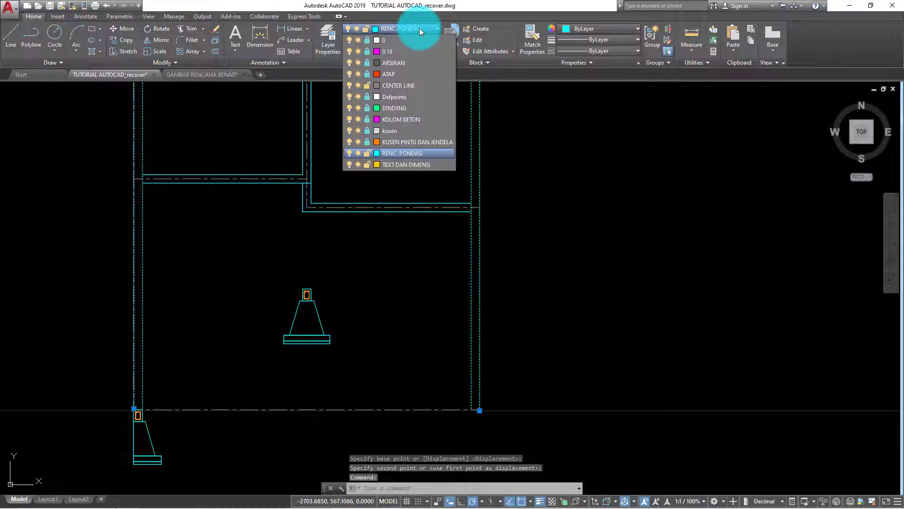
click(358, 86)
- Explode the left plan's outlines into separate lines
scroll(285, 244, down, 4)
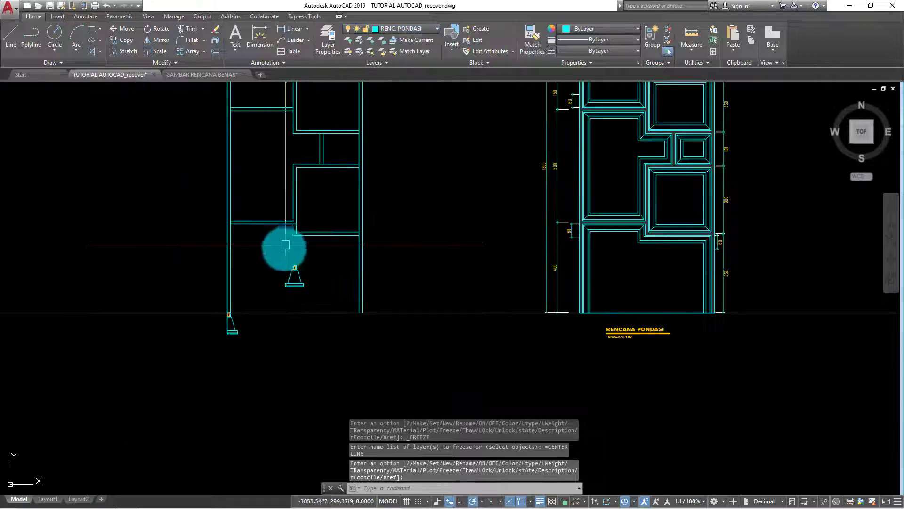
scroll(323, 268, down, 2)
scroll(361, 270, up, 3)
click(363, 270)
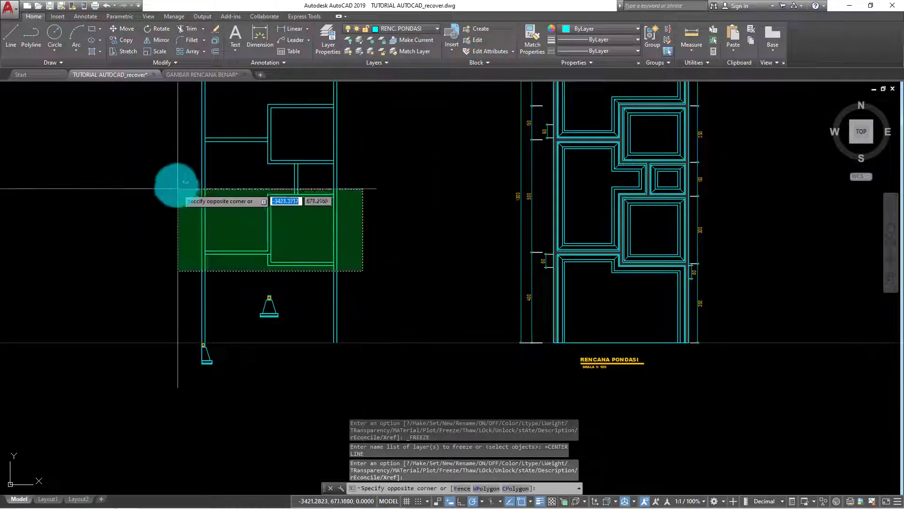
click(178, 189)
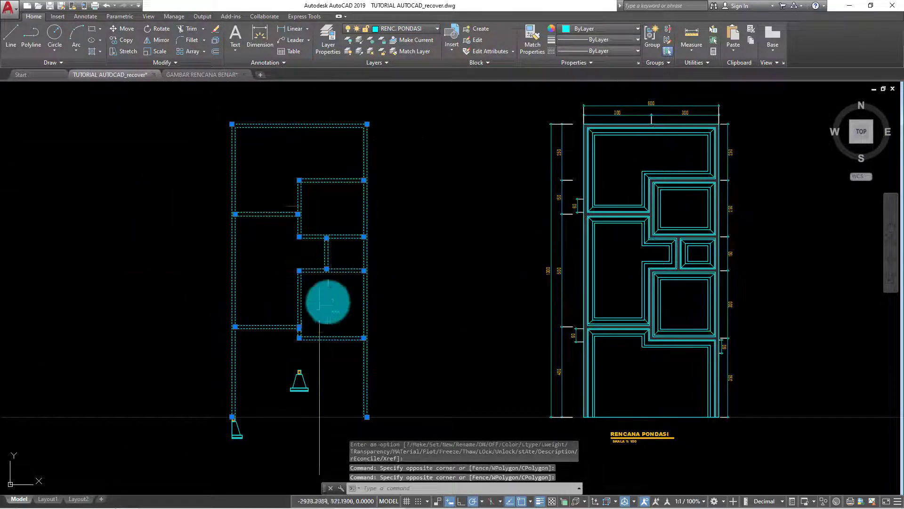
text(X)
key(Return)
key(Escape)
key(Escape)
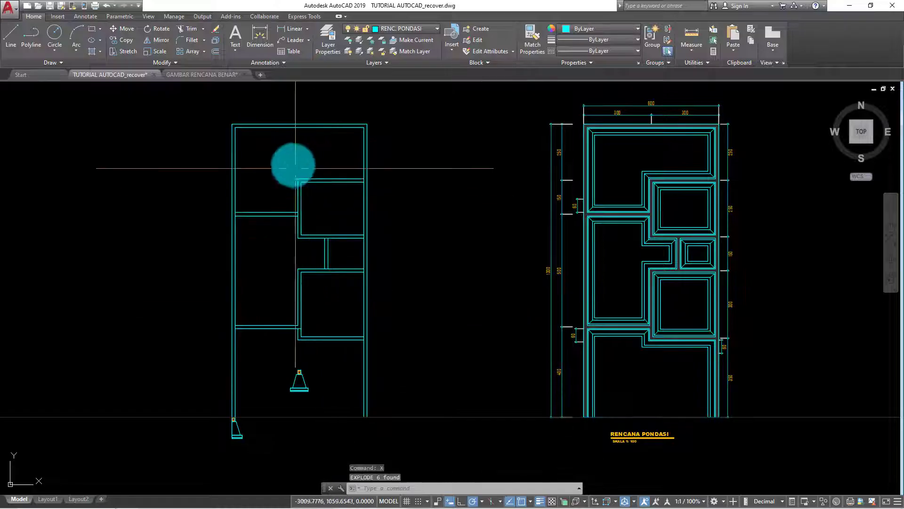
scroll(391, 202, up, 2)
scroll(389, 204, up, 2)
- Trim the crossing wall segments at the left plan's first junctions
key(Return)
scroll(409, 175, up, 2)
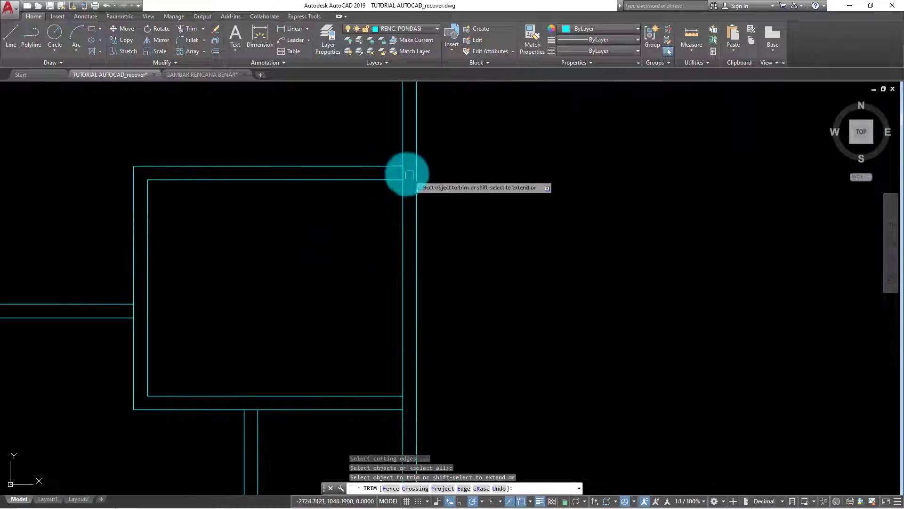
scroll(402, 169, up, 2)
scroll(368, 168, down, 3)
click(214, 248)
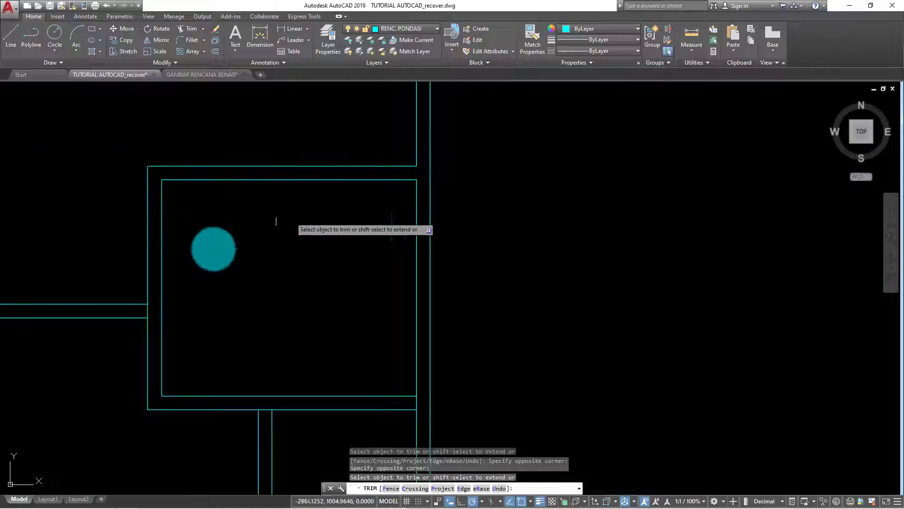
click(148, 314)
scroll(148, 313, up, 3)
click(159, 296)
- Trim the inner wall line between the horizontal walls to finish the junction cleanup
scroll(299, 295, down, 3)
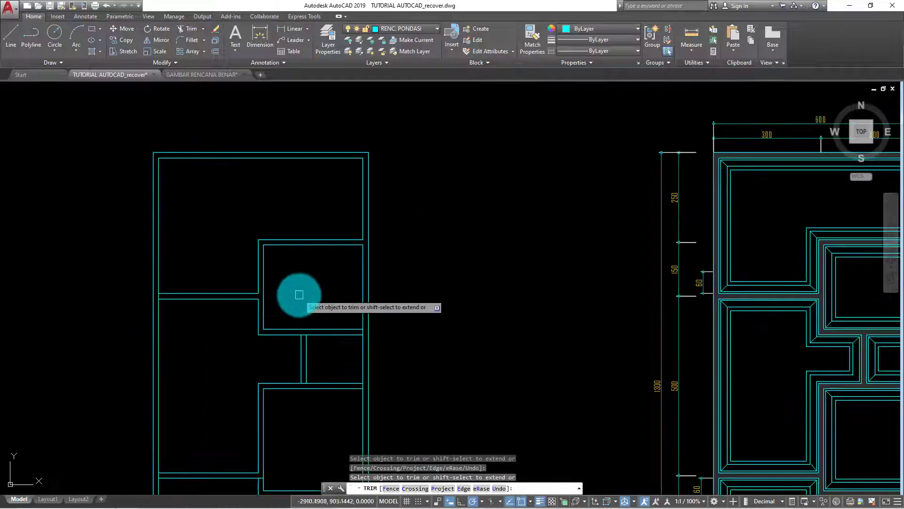
scroll(218, 256, up, 1)
scroll(148, 257, up, 3)
scroll(383, 303, down, 3)
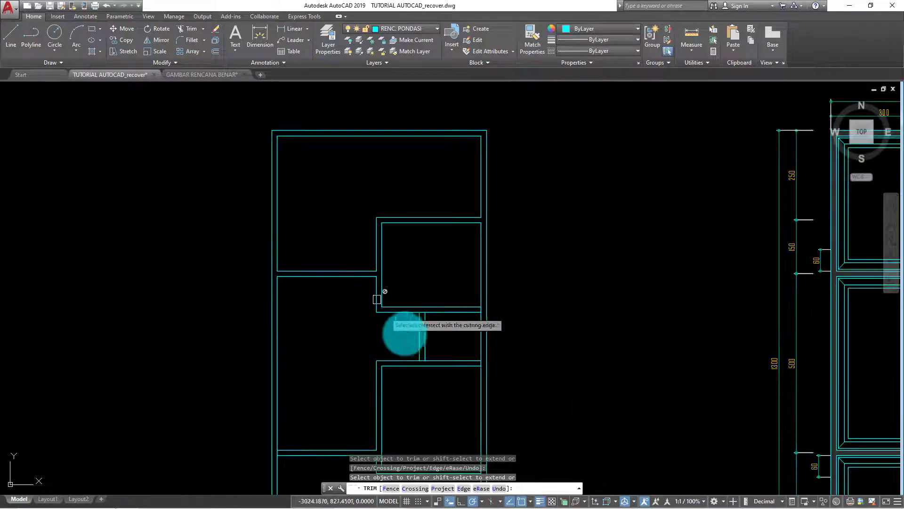
scroll(419, 309, up, 3)
scroll(443, 331, up, 1)
scroll(436, 306, down, 2)
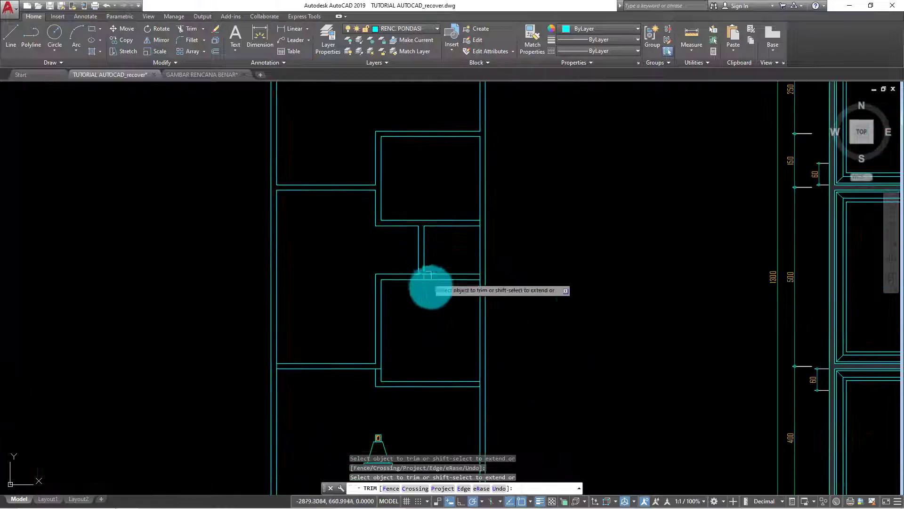
scroll(484, 283, up, 4)
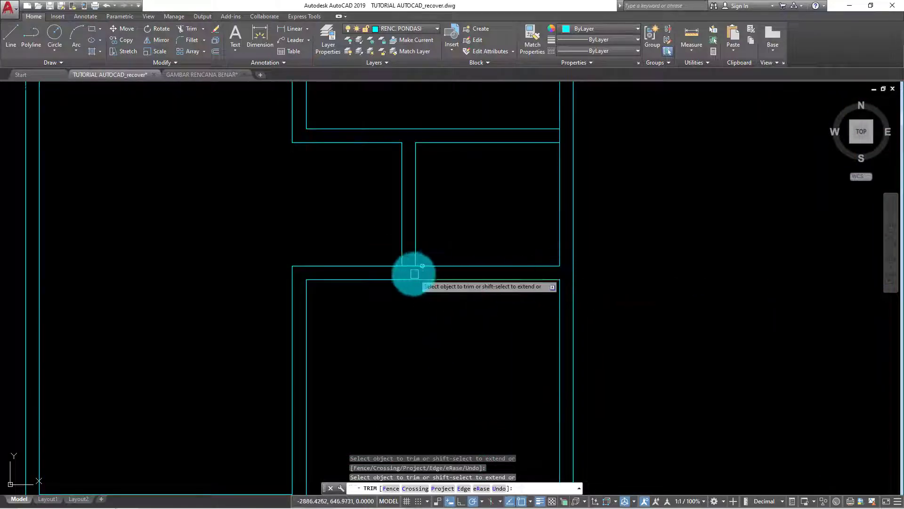
scroll(410, 266, up, 2)
scroll(400, 257, down, 3)
scroll(455, 283, down, 2)
scroll(449, 278, up, 5)
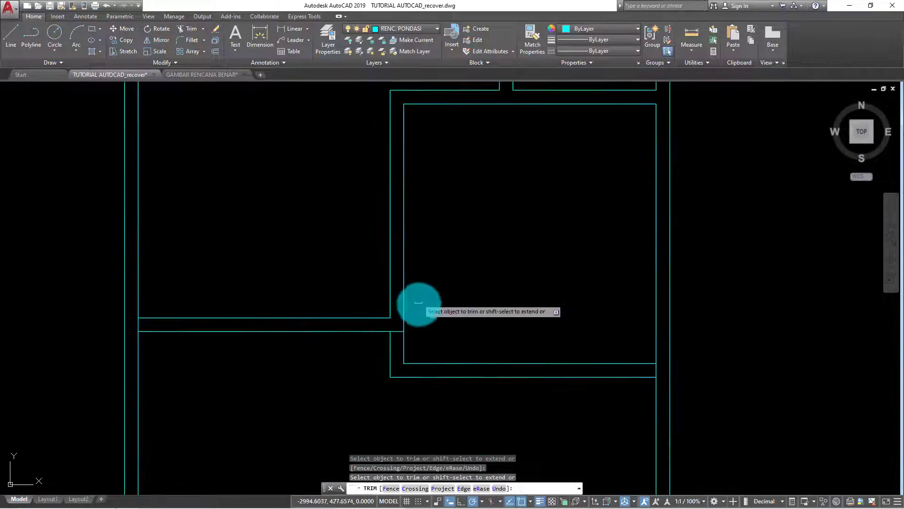
click(145, 329)
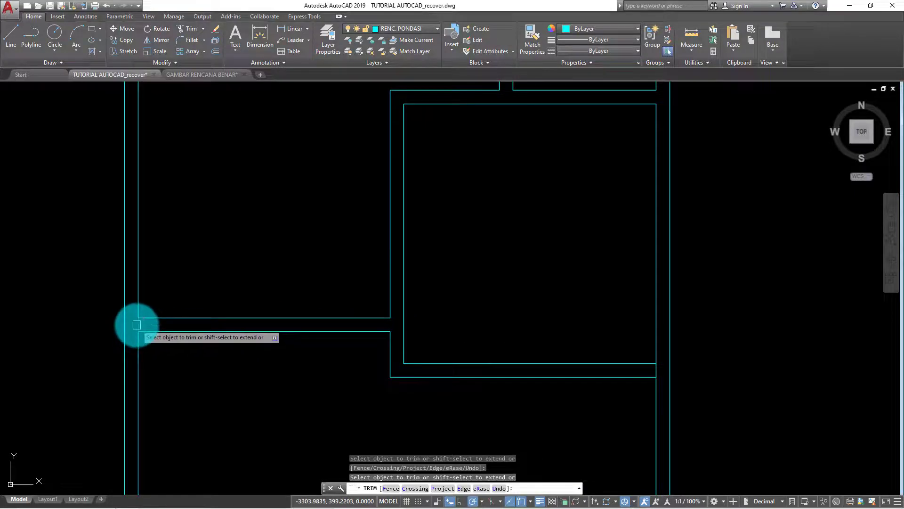
scroll(237, 294, down, 6)
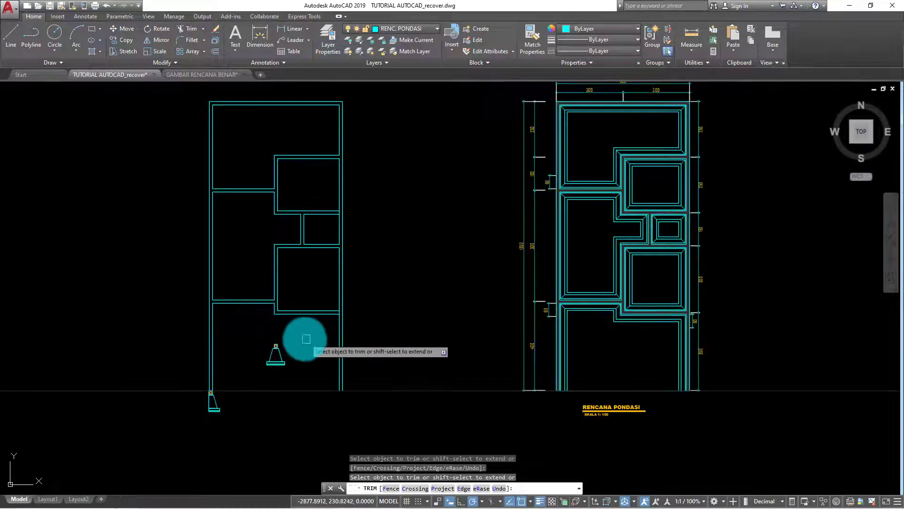
scroll(282, 315, up, 2)
scroll(226, 338, up, 1)
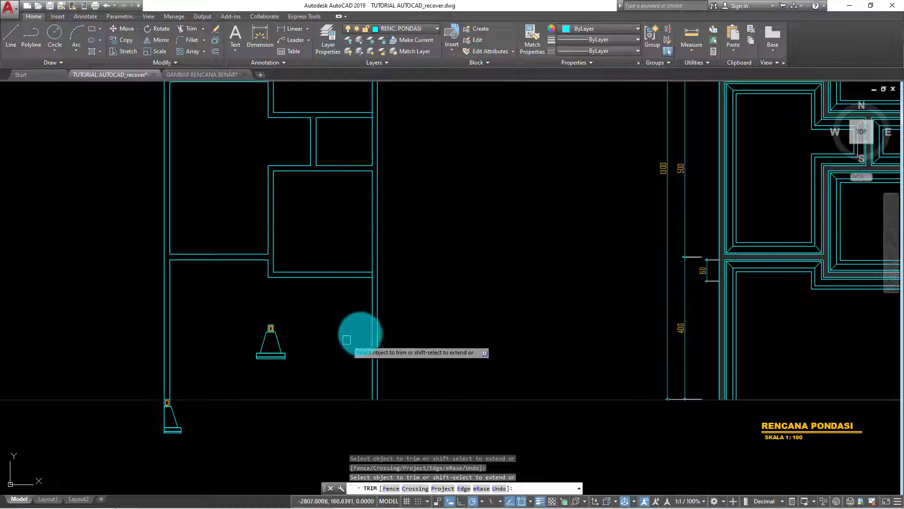
key(Escape)
scroll(400, 310, down, 4)
middle_drag(404, 307, 369, 329)
scroll(358, 307, up, 2)
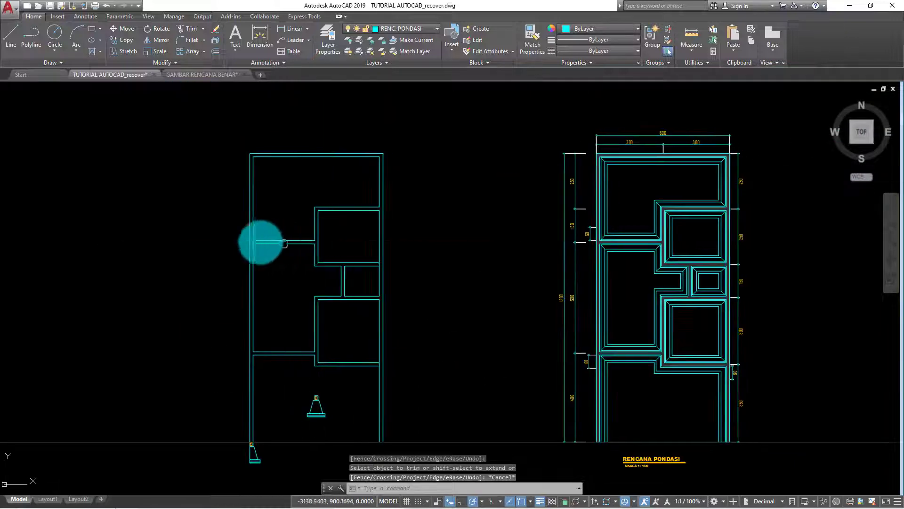
middle_drag(284, 242, 242, 244)
scroll(360, 257, down, 2)
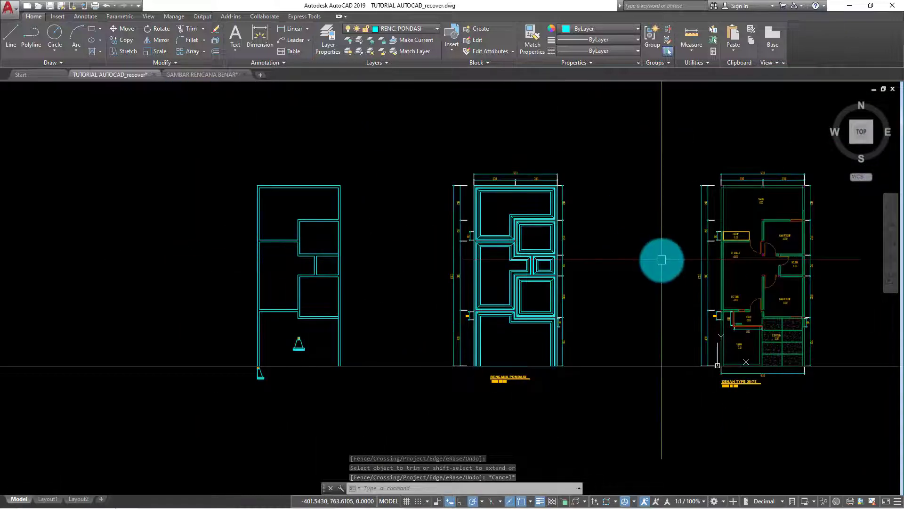
- Unlock the KOLOM BETON layer
scroll(730, 315, up, 2)
scroll(726, 307, up, 3)
scroll(680, 283, up, 2)
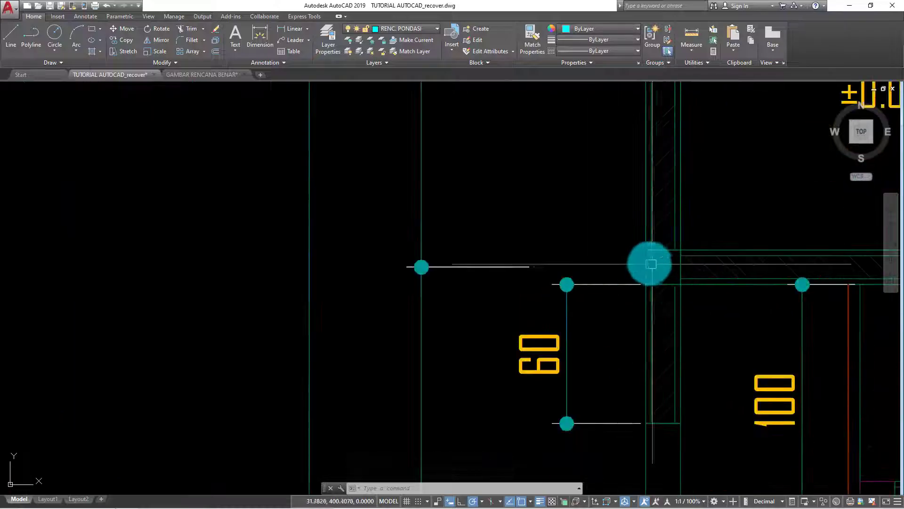
click(420, 30)
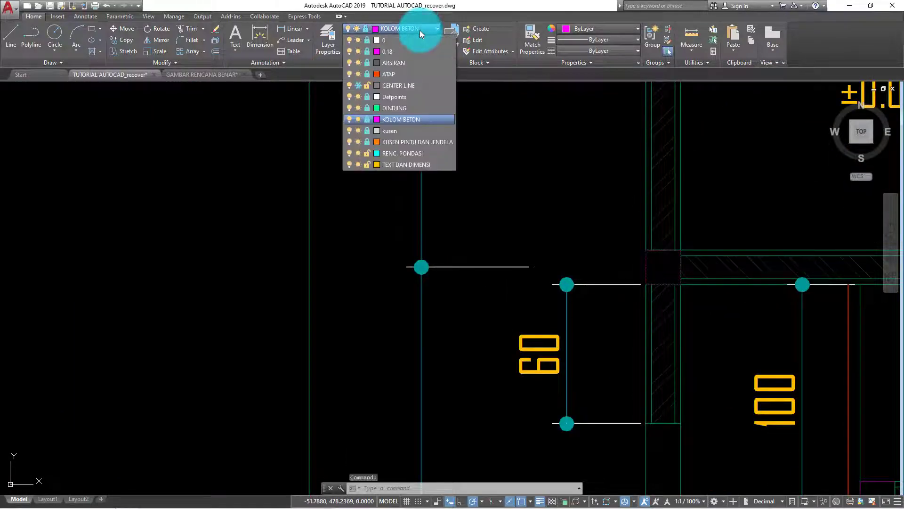
click(367, 118)
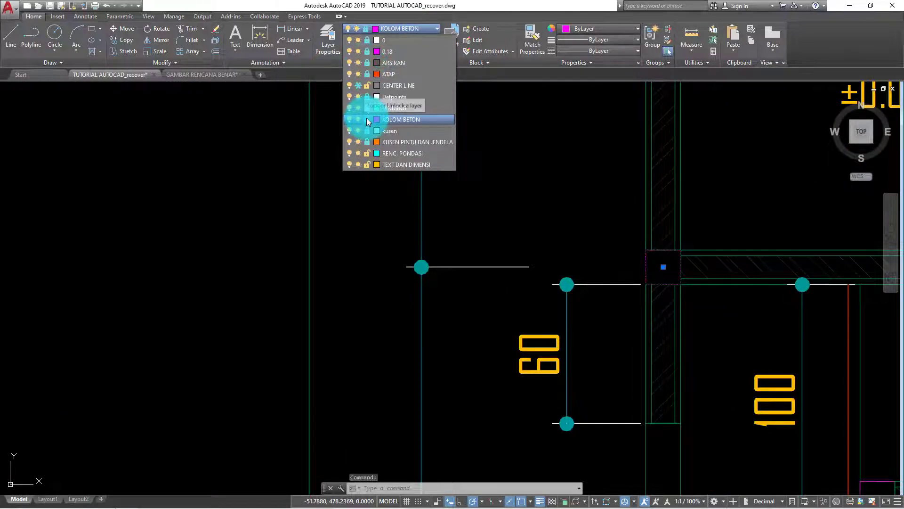
click(182, 70)
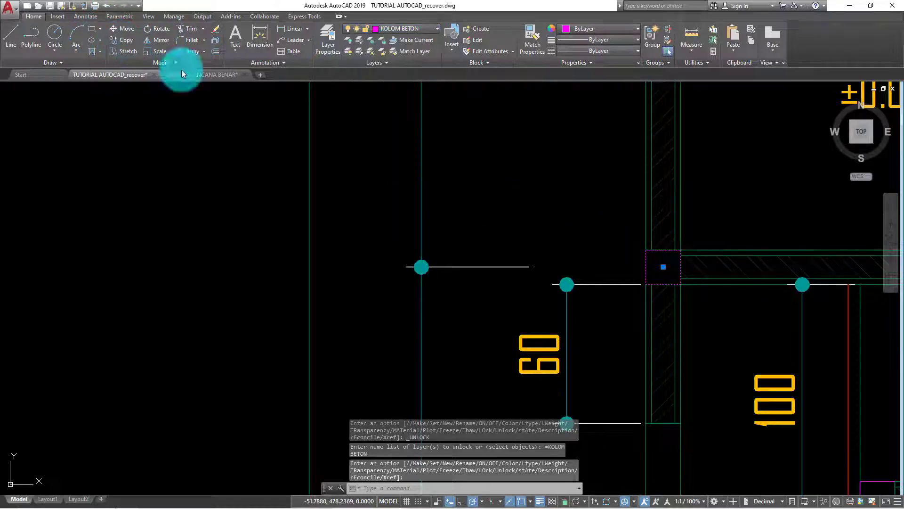
- Start copying the column square with its corner as the base point
click(127, 41)
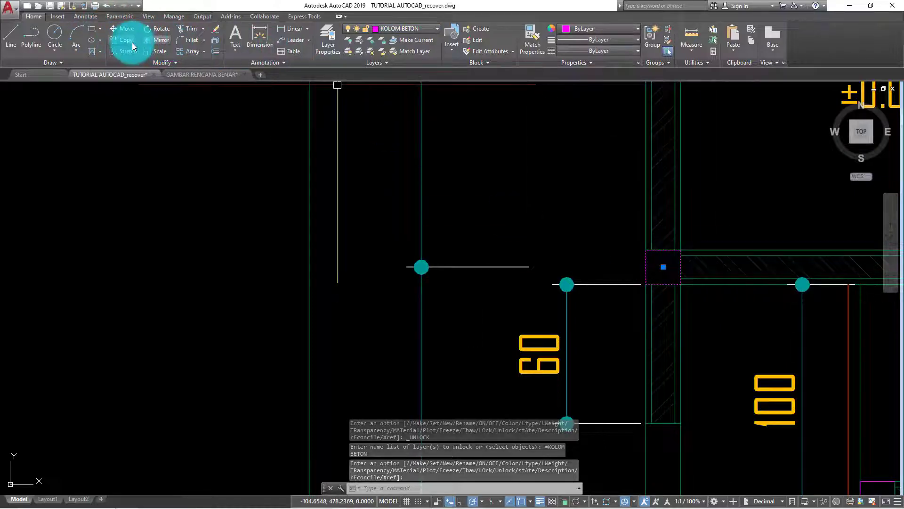
click(658, 267)
scroll(741, 264, down, 2)
scroll(732, 240, down, 4)
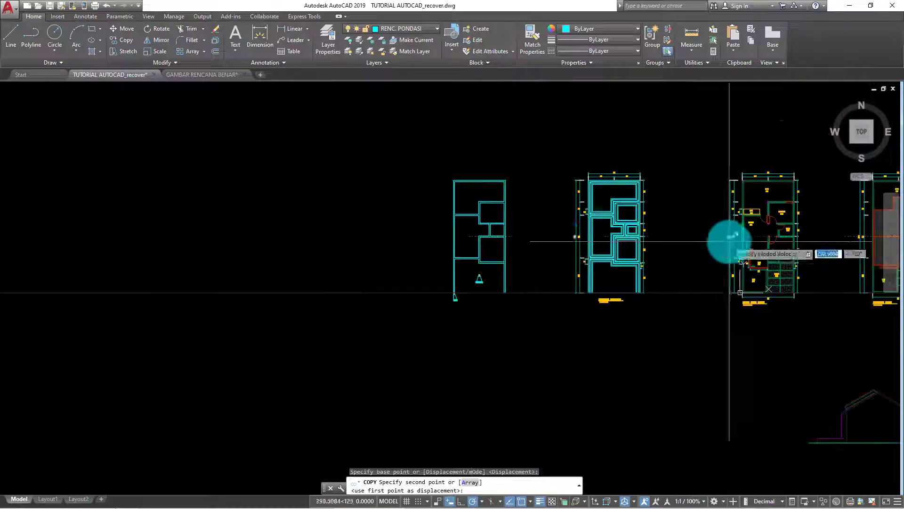
scroll(456, 247, up, 5)
scroll(494, 269, up, 3)
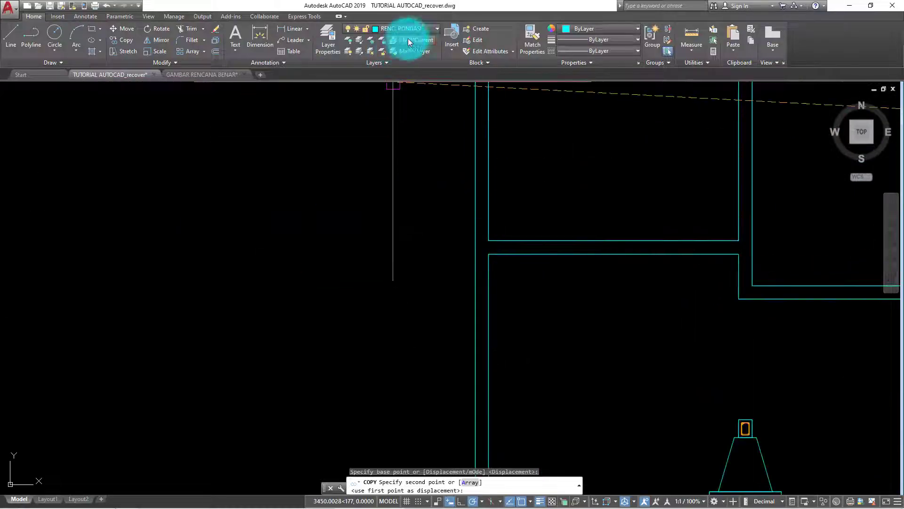
- Thaw the CENTER LINE layer and drop column copies at three intersections
click(416, 30)
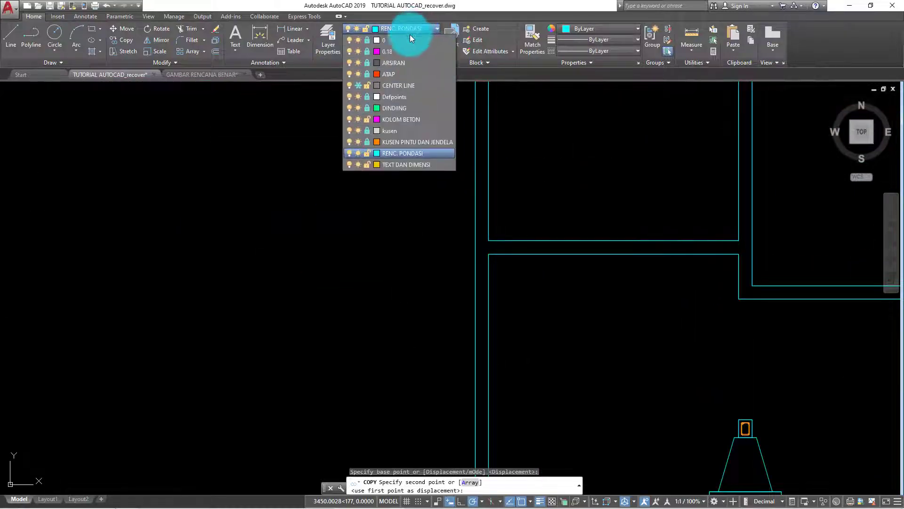
click(357, 85)
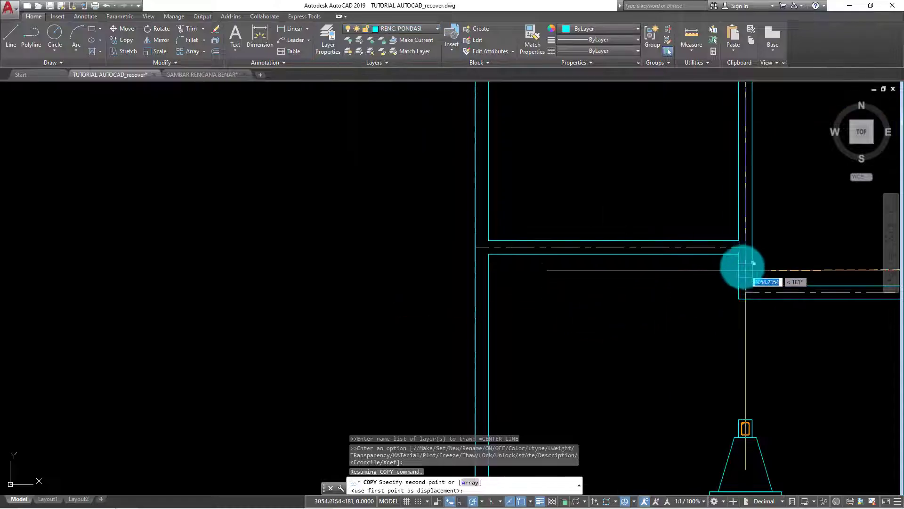
click(745, 246)
scroll(476, 307, down, 2)
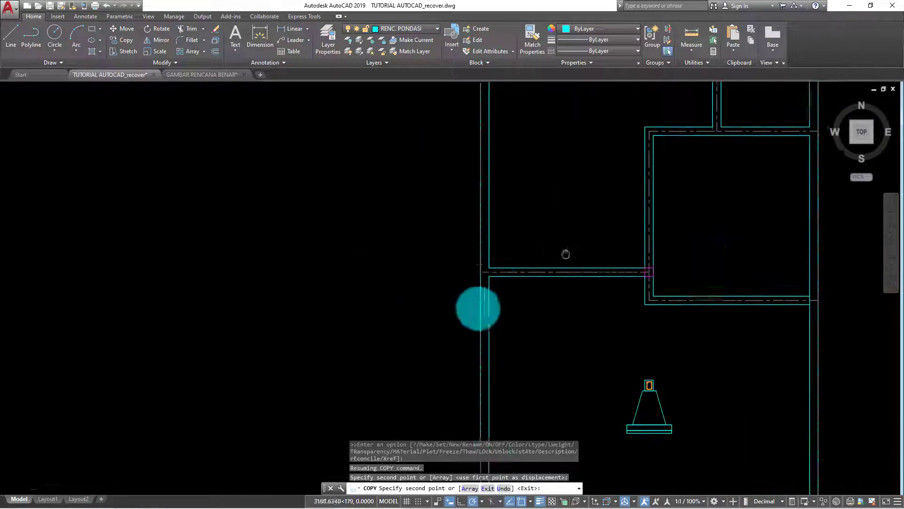
scroll(531, 216, up, 2)
click(528, 198)
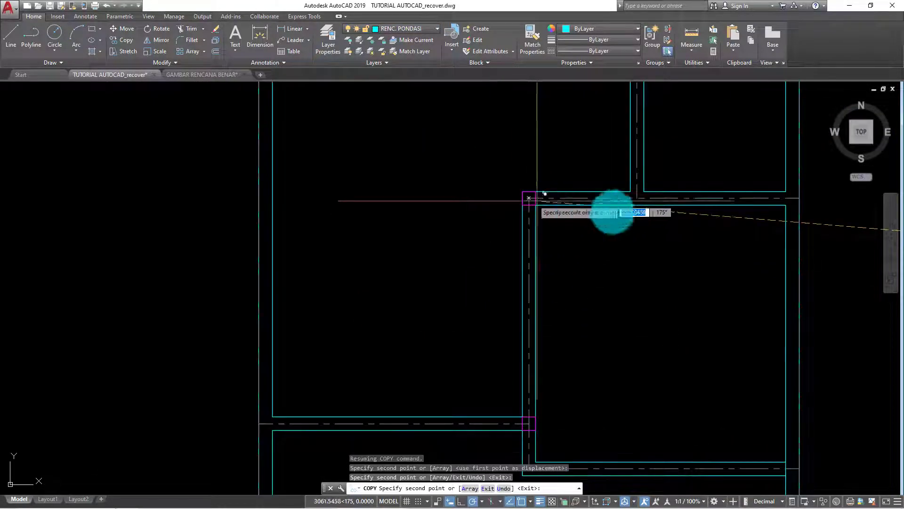
click(636, 196)
- Place two more column copies at the left-side intersections
middle_drag(787, 201, 732, 336)
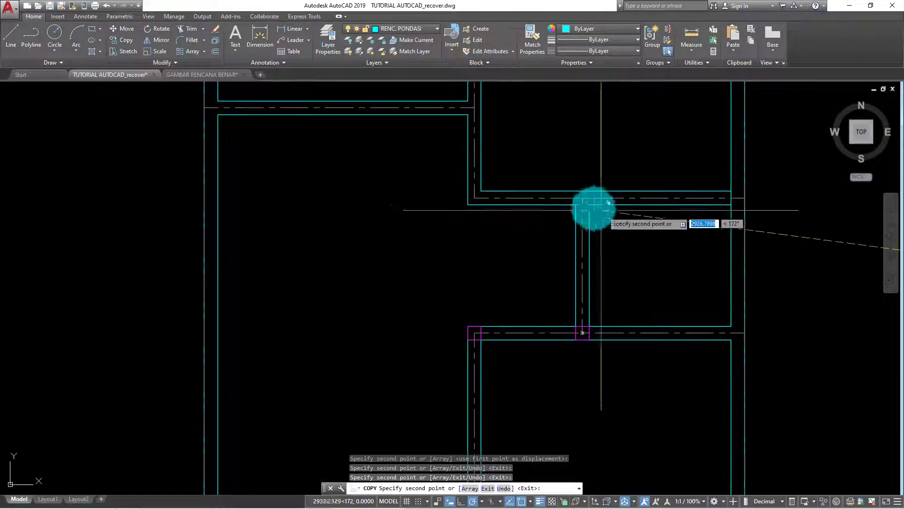
click(583, 198)
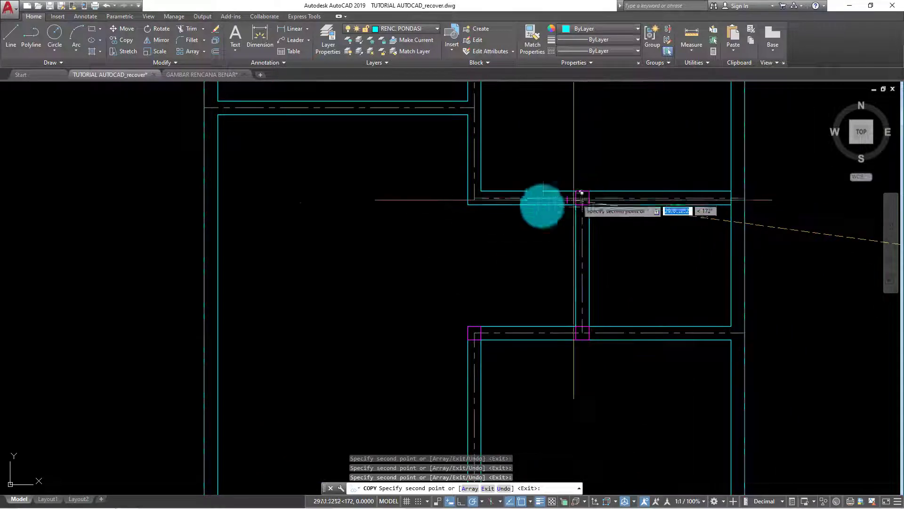
click(474, 197)
mouse_move(474, 109)
middle_down()
mouse_move(448, 363)
mouse_move(433, 196)
middle_up()
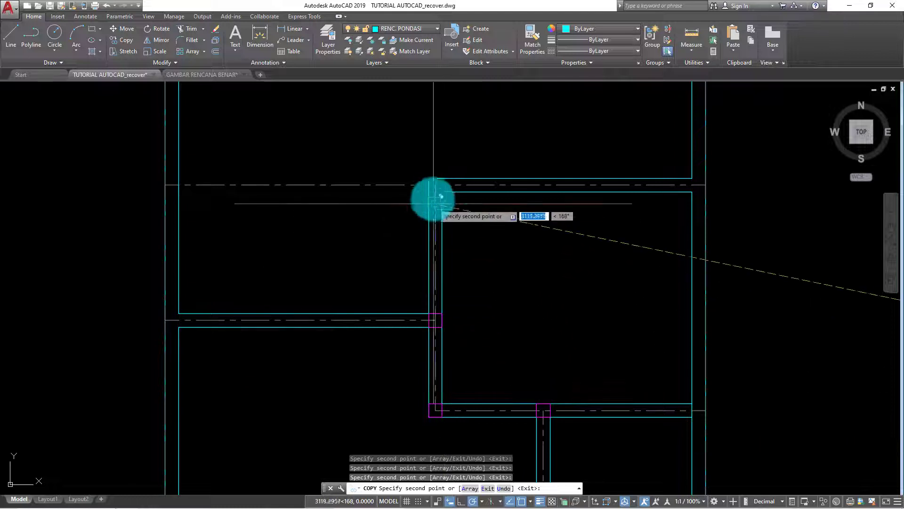
scroll(517, 271, down, 3)
mouse_move(517, 271)
middle_down()
mouse_move(529, 263)
mouse_move(559, 368)
middle_up()
scroll(411, 387, up, 2)
scroll(369, 377, up, 2)
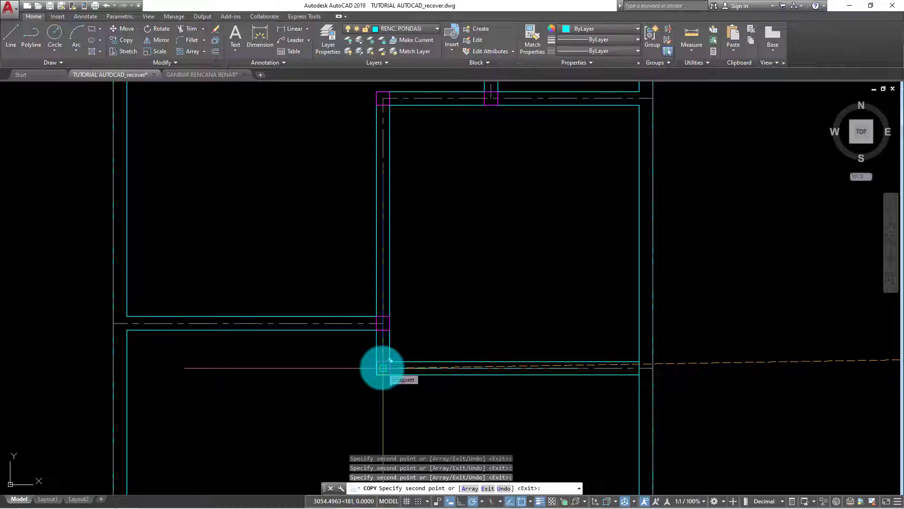
scroll(459, 390, down, 2)
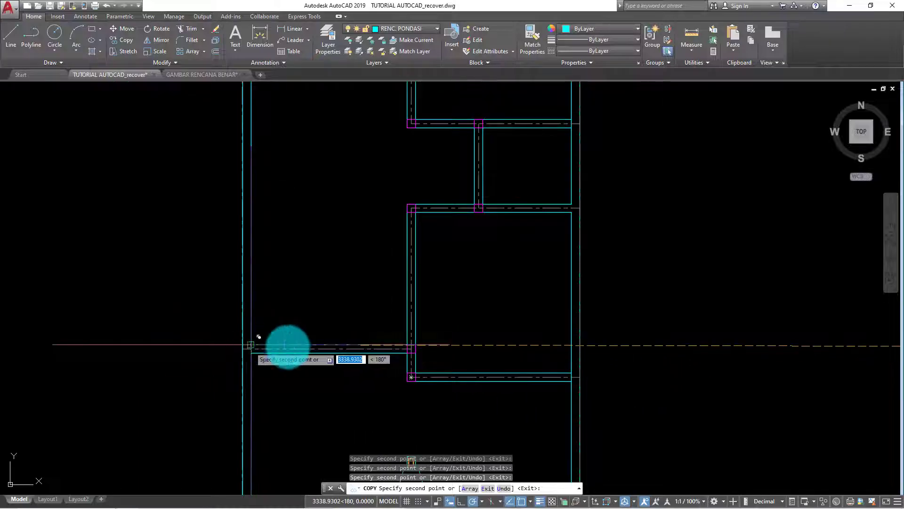
scroll(259, 336, down, 2)
scroll(299, 231, up, 1)
scroll(302, 270, up, 1)
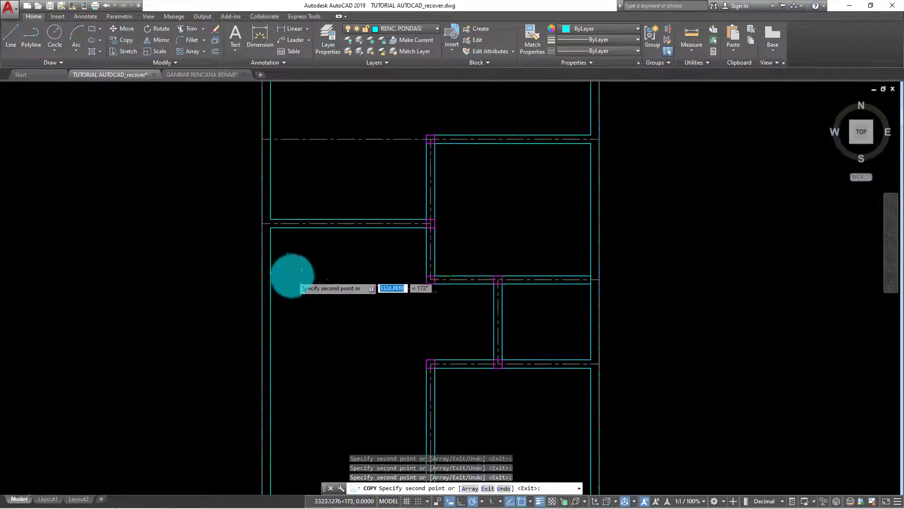
key(Escape)
scroll(295, 273, up, 1)
scroll(300, 281, up, 1)
text(M)
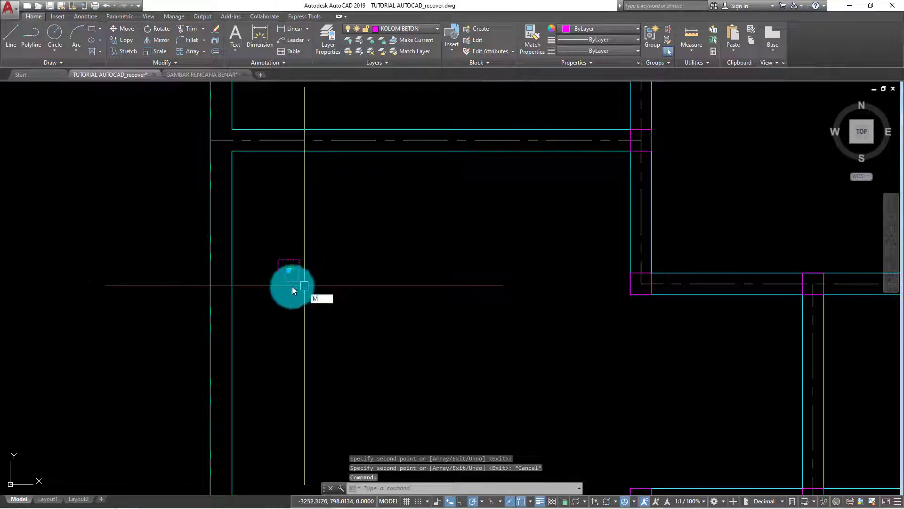
- Move a column square to the top-left wall corner
key(Return)
click(288, 270)
click(215, 127)
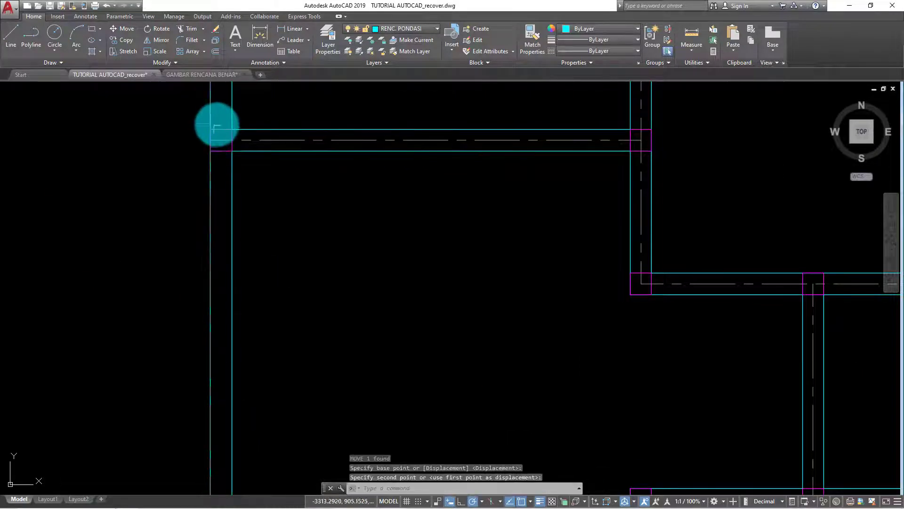
click(223, 133)
- Copy the top-left column to another wall intersection
click(123, 40)
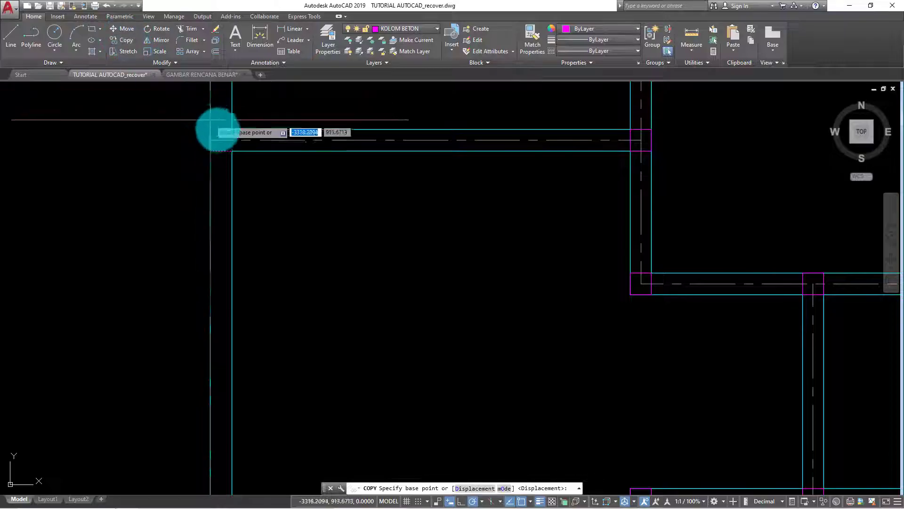
click(211, 131)
scroll(323, 161, down, 5)
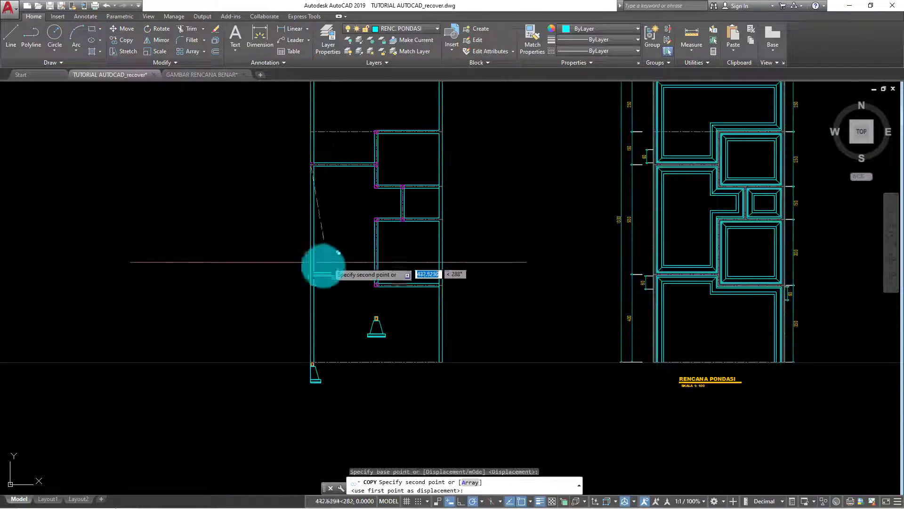
scroll(315, 269, up, 3)
scroll(298, 283, up, 1)
click(292, 282)
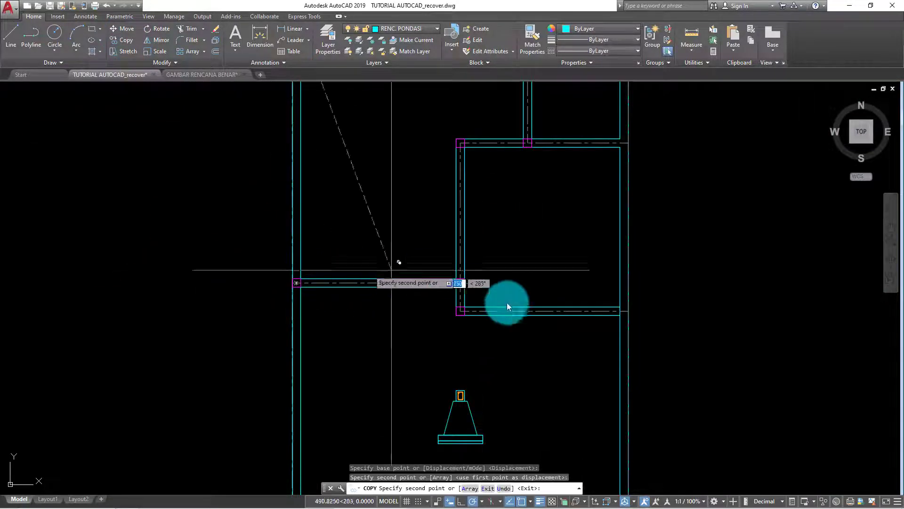
scroll(485, 348, up, 2)
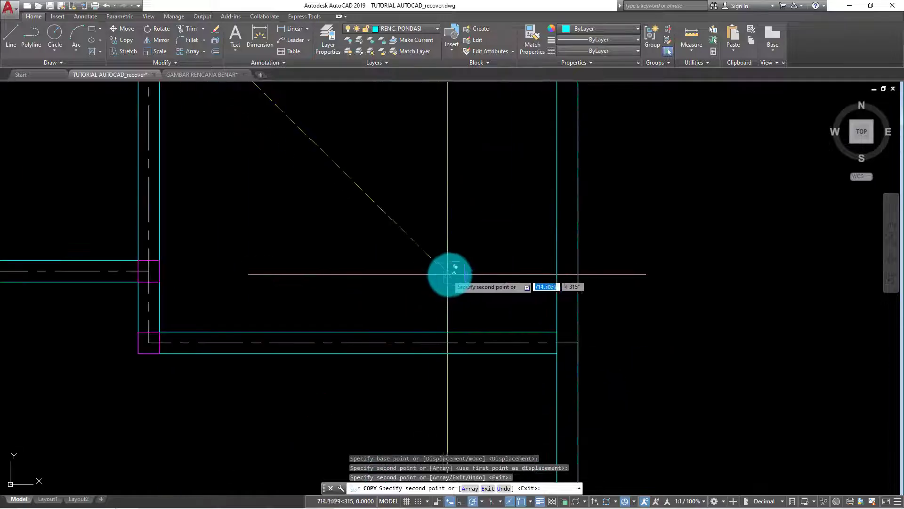
scroll(462, 268, up, 3)
key(Escape)
- Move a column square to the right intersection using M
text(m)
key(Return)
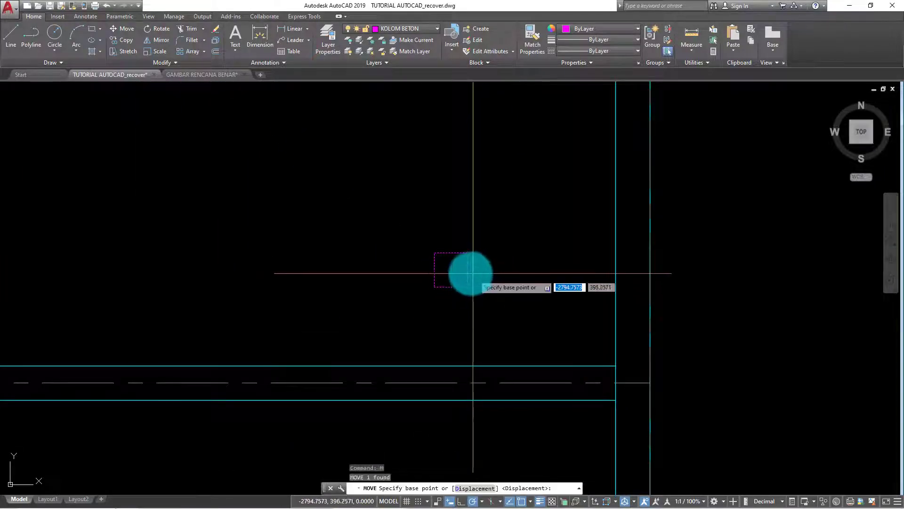
click(452, 271)
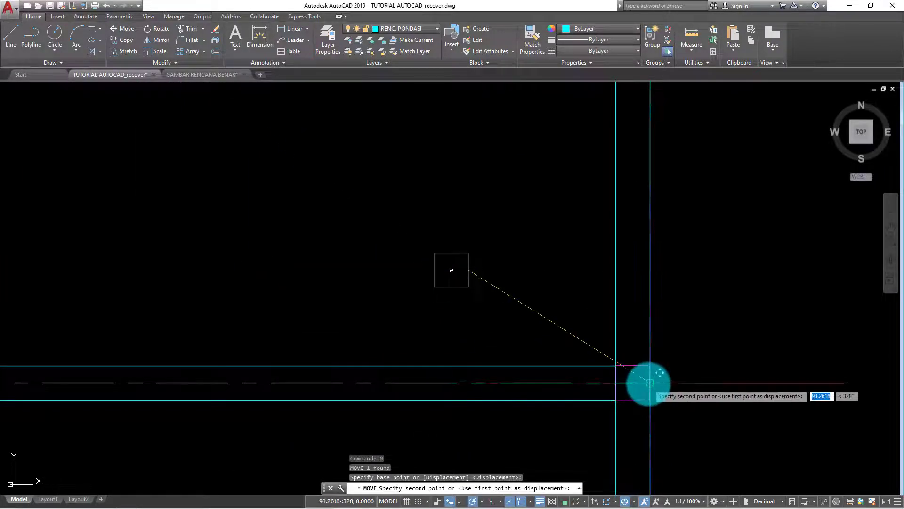
click(633, 382)
- Copy the column to four more intersections, including the right-middle and upper-right ones
click(128, 43)
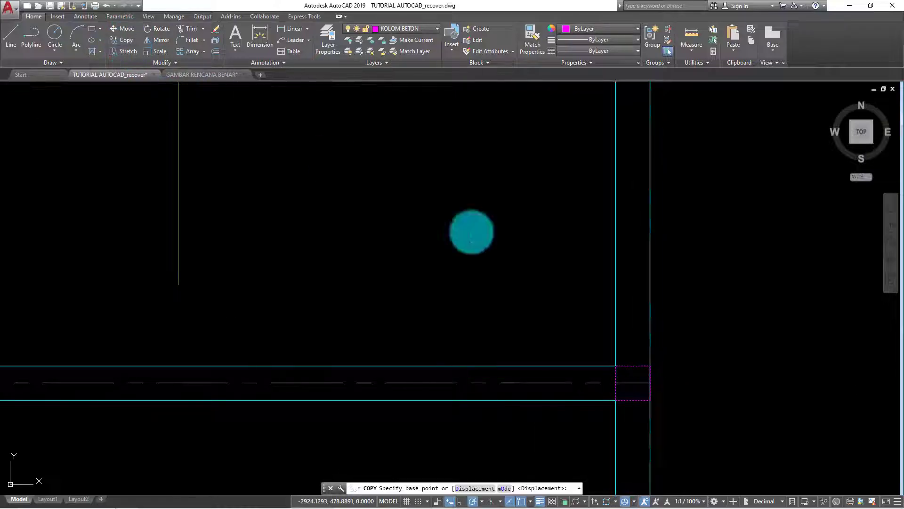
click(644, 379)
click(499, 374)
scroll(500, 374, down, 3)
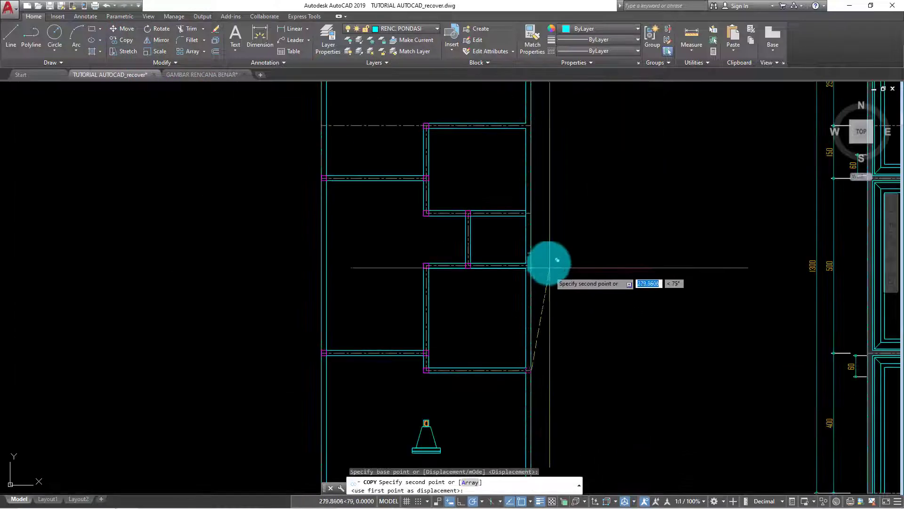
click(517, 286)
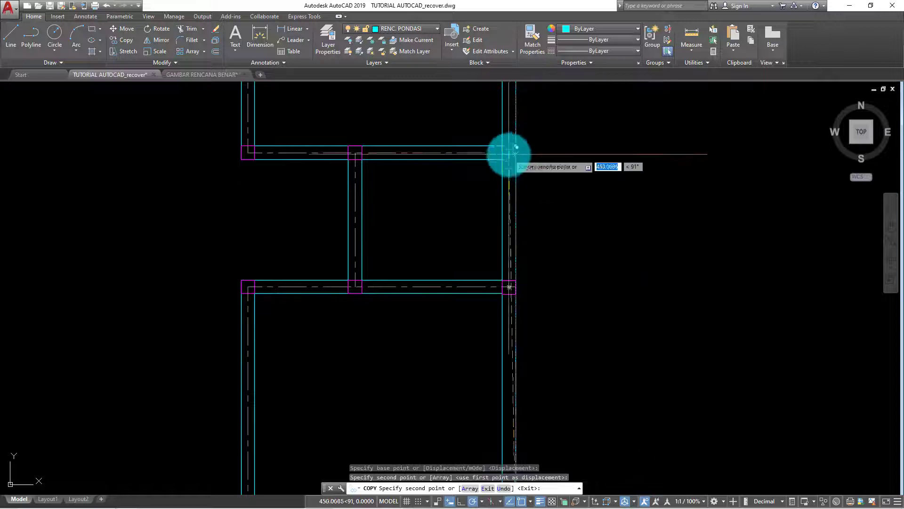
click(517, 152)
scroll(550, 283, down, 2)
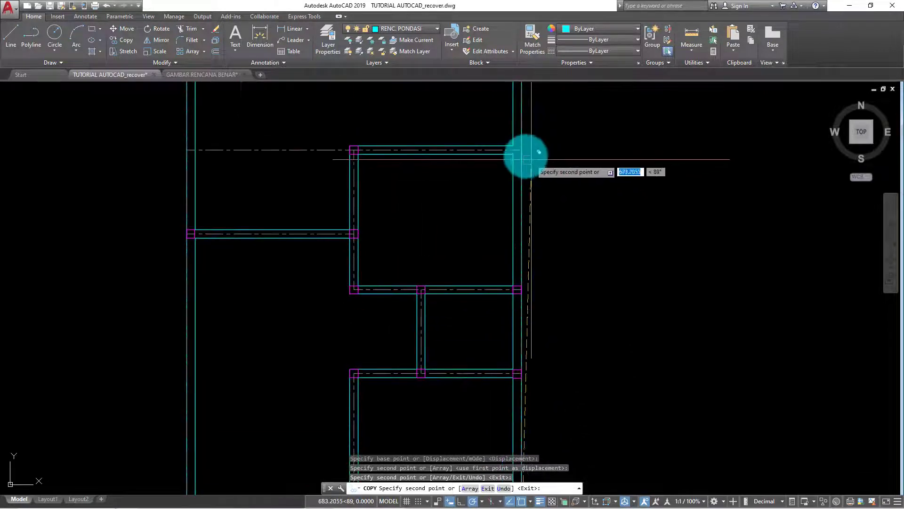
scroll(521, 149, up, 2)
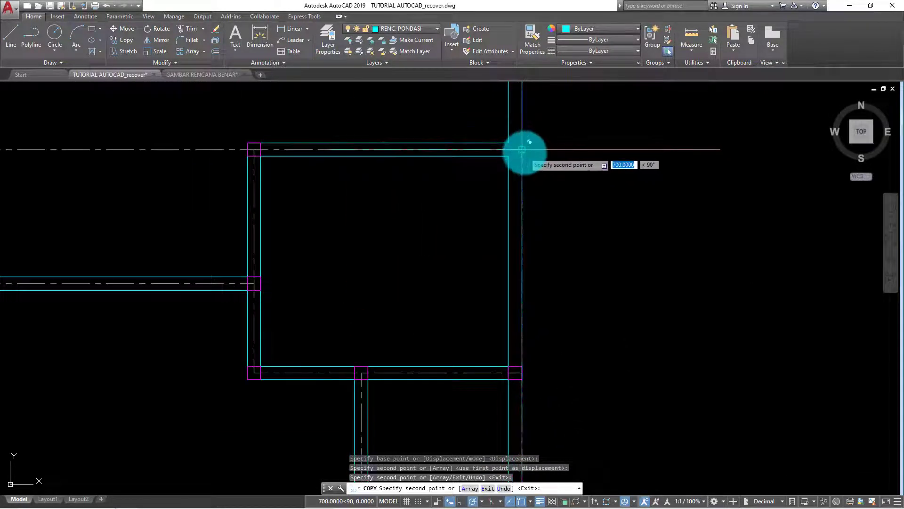
click(523, 148)
scroll(539, 161, down, 2)
scroll(575, 216, down, 4)
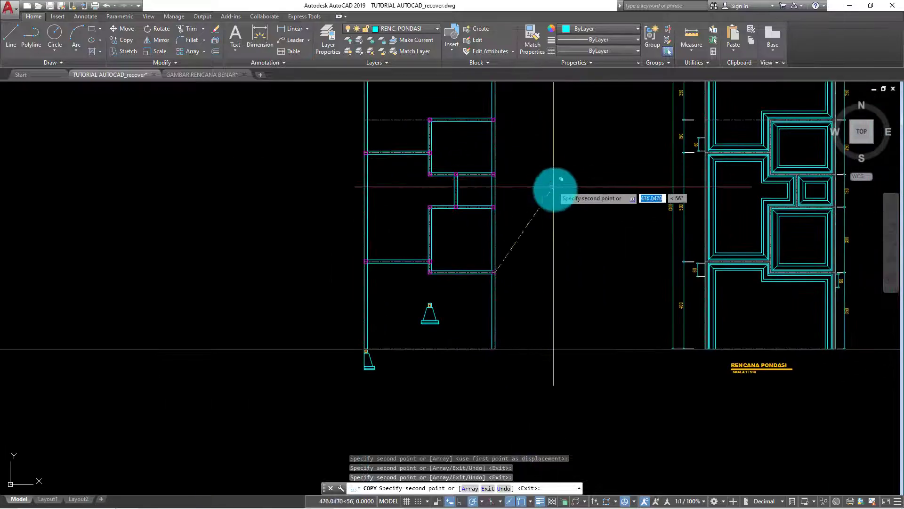
middle_drag(549, 216, 273, 257)
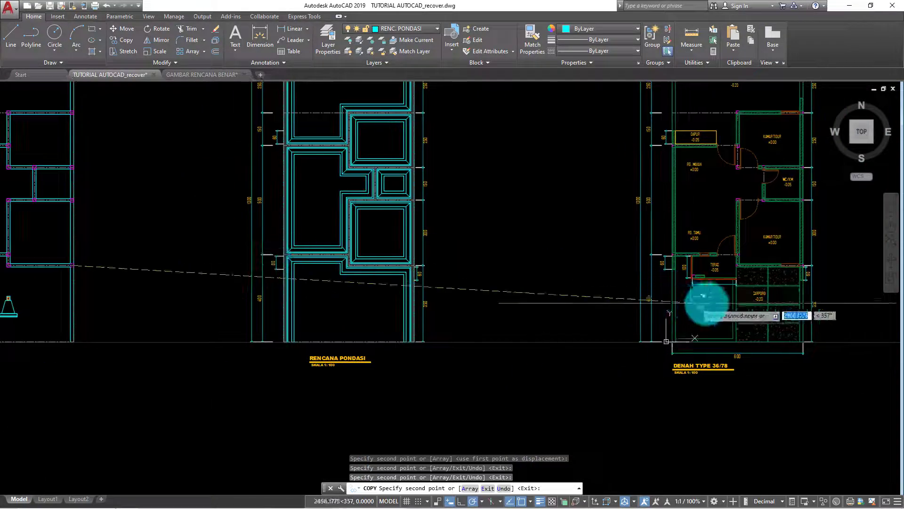
scroll(697, 282, up, 5)
key(Escape)
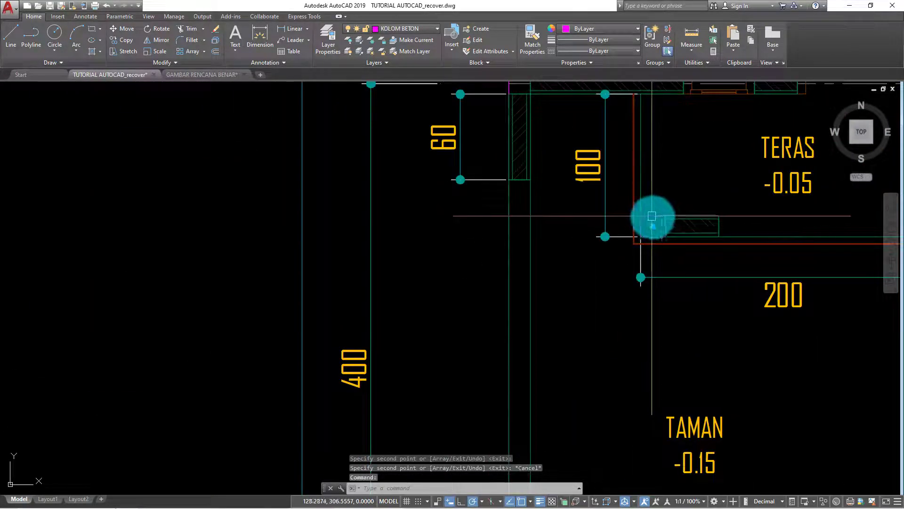
- Copy the teras column from the floor plan onto the foundation plan
middle_drag(652, 216, 346, 264)
click(344, 275)
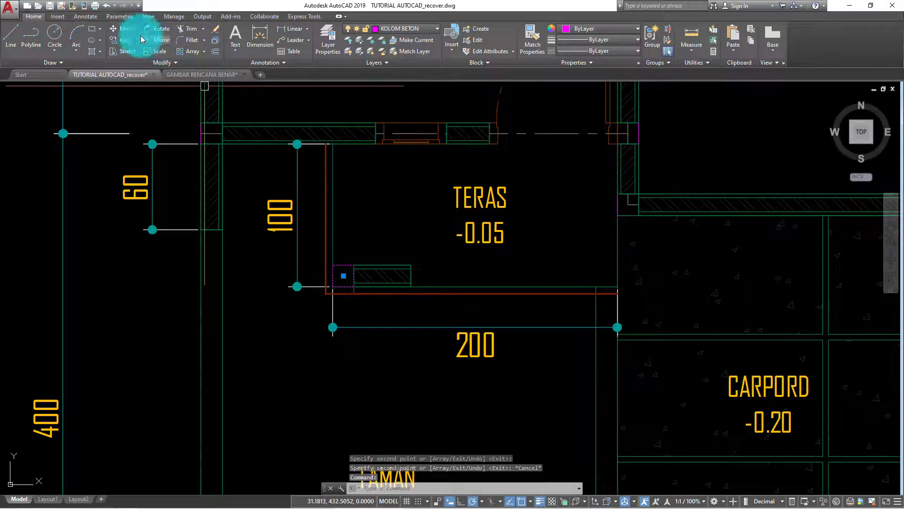
click(122, 40)
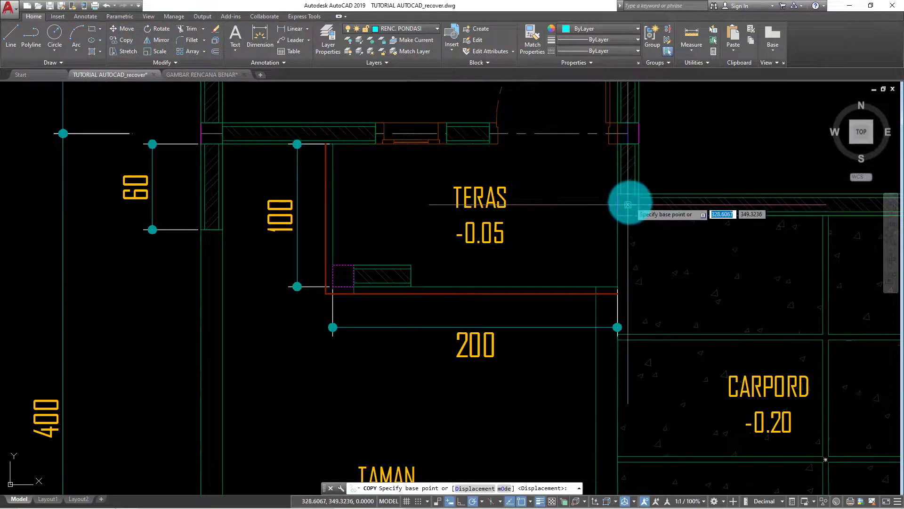
click(627, 203)
scroll(683, 221, down, 5)
scroll(460, 262, down, 3)
scroll(523, 219, up, 5)
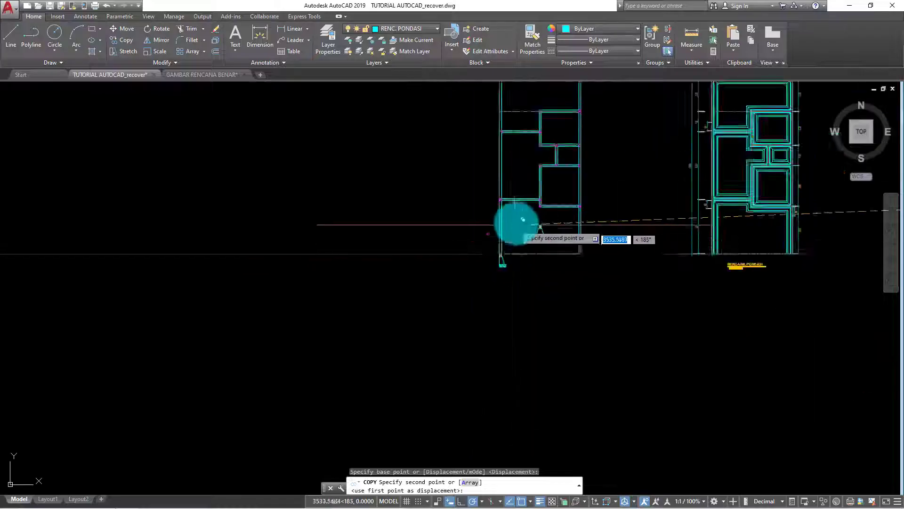
scroll(523, 219, up, 3)
scroll(551, 202, up, 5)
scroll(552, 196, up, 3)
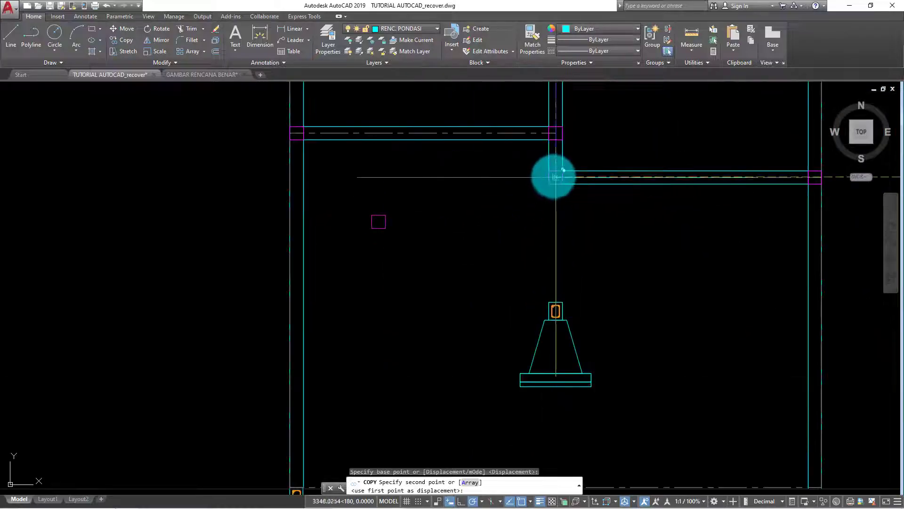
click(556, 176)
key(Escape)
- Trace the teras corner with an L-shaped polyline (PL)
scroll(452, 250, down, 5)
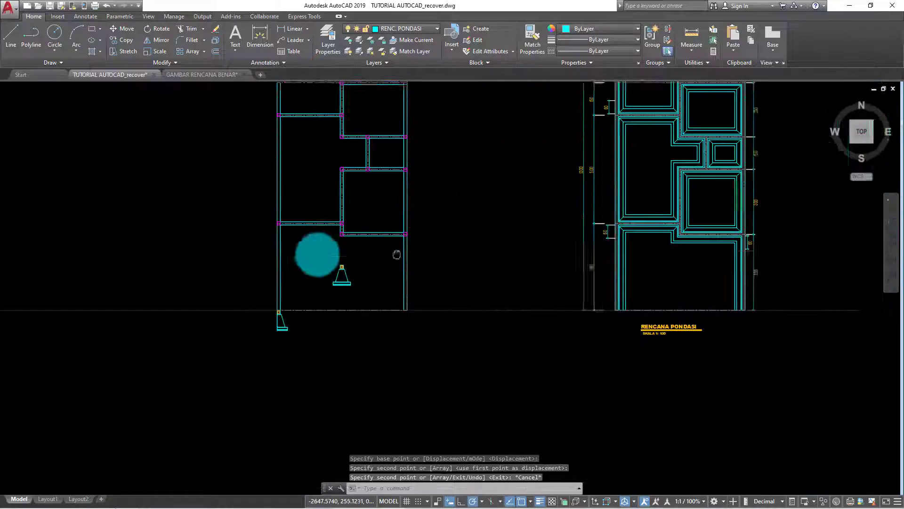
middle_drag(802, 241, 525, 238)
scroll(526, 238, up, 4)
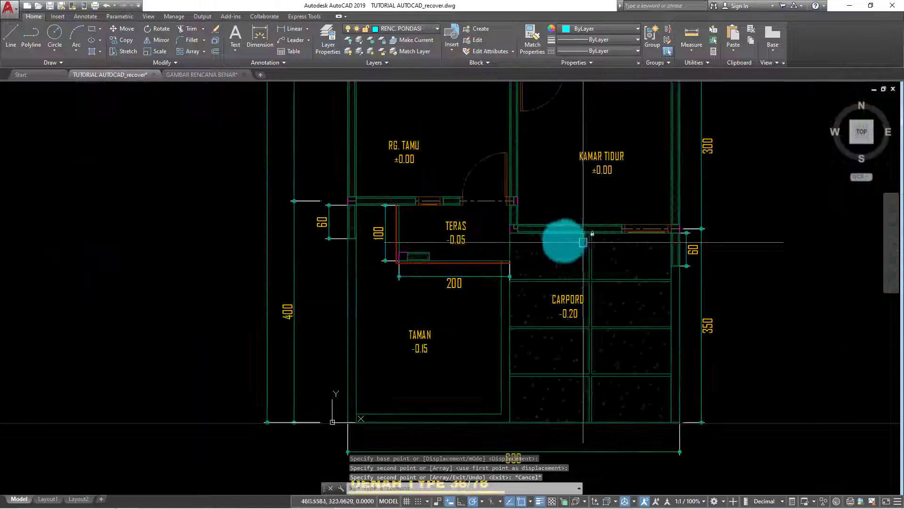
scroll(396, 262, up, 2)
middle_drag(350, 238, 336, 274)
text(pl)
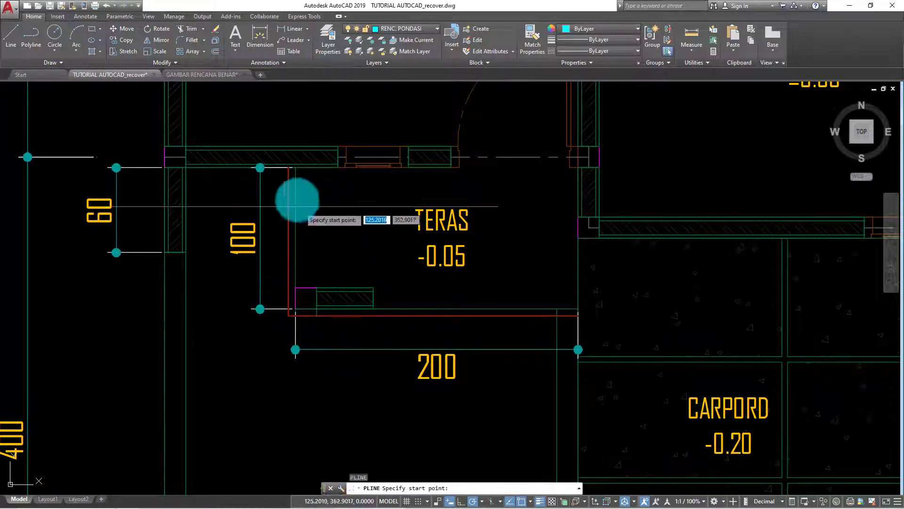
key(Return)
click(296, 167)
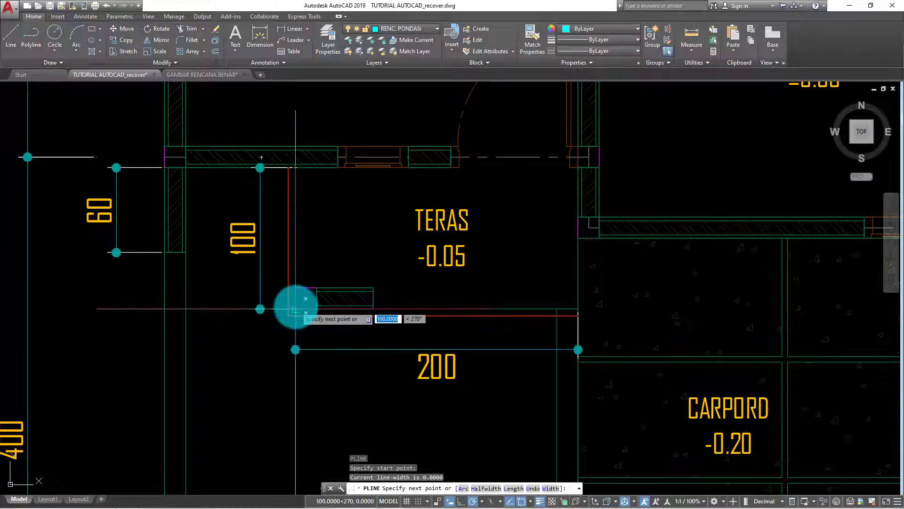
click(295, 310)
click(578, 310)
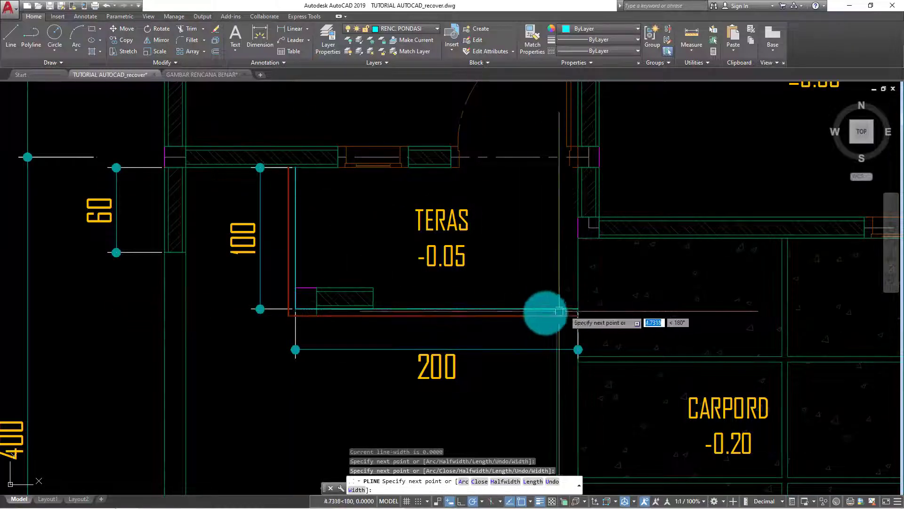
key(Return)
- Copy the L-shaped teras outline onto the foundation plan
click(495, 309)
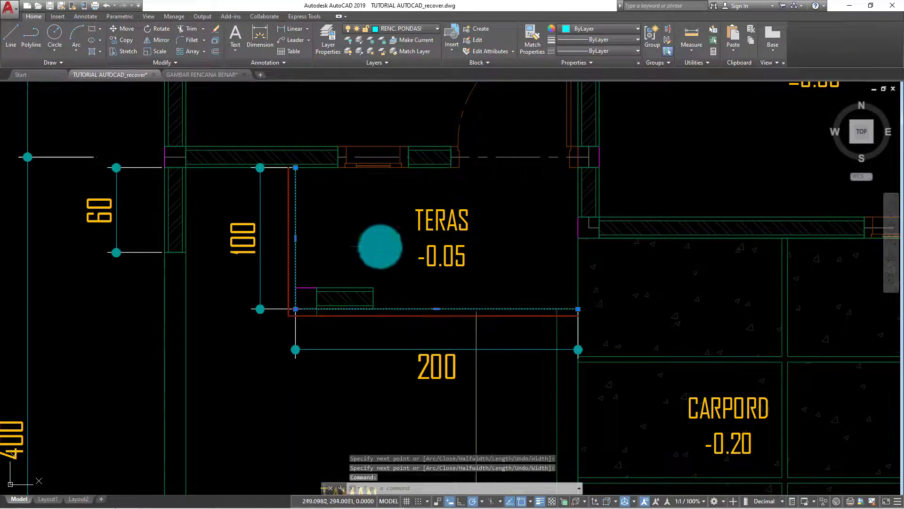
click(123, 40)
click(316, 287)
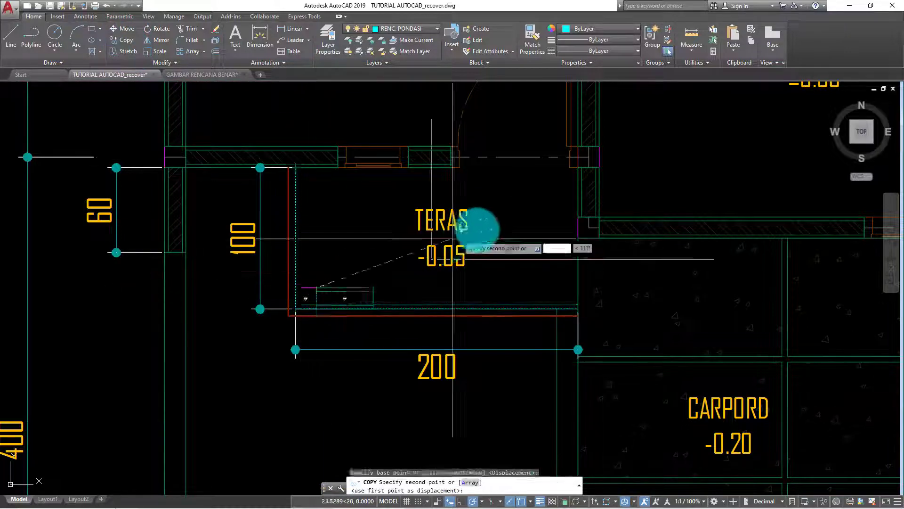
scroll(303, 168, down, 5)
scroll(255, 187, up, 4)
scroll(187, 183, up, 4)
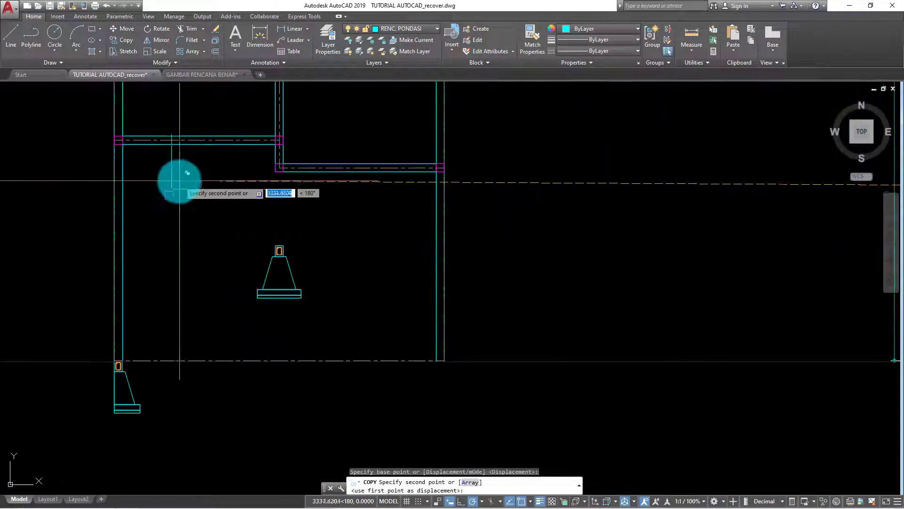
scroll(188, 183, up, 2)
click(184, 186)
- Offset the copied L-shaped outline 15 units inward
key(Escape)
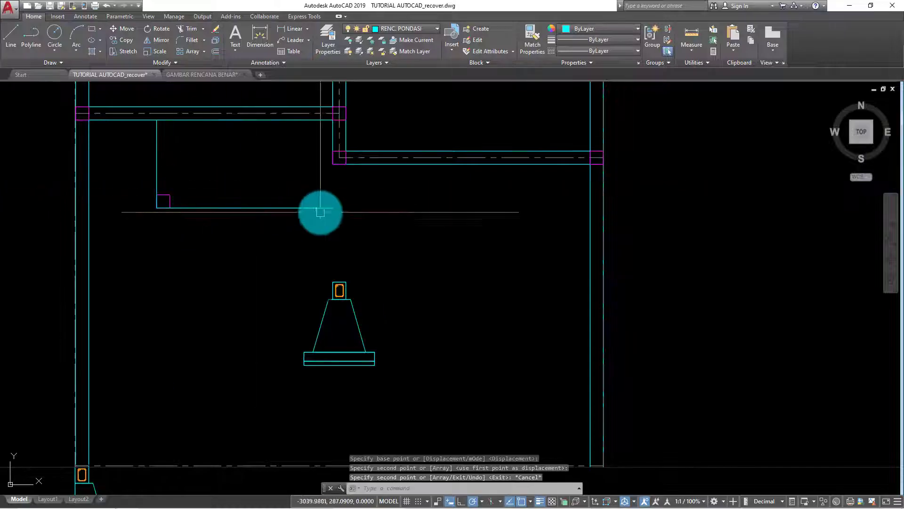
scroll(333, 258, up, 2)
scroll(303, 256, up, 2)
scroll(261, 287, up, 2)
middle_drag(261, 286, 301, 295)
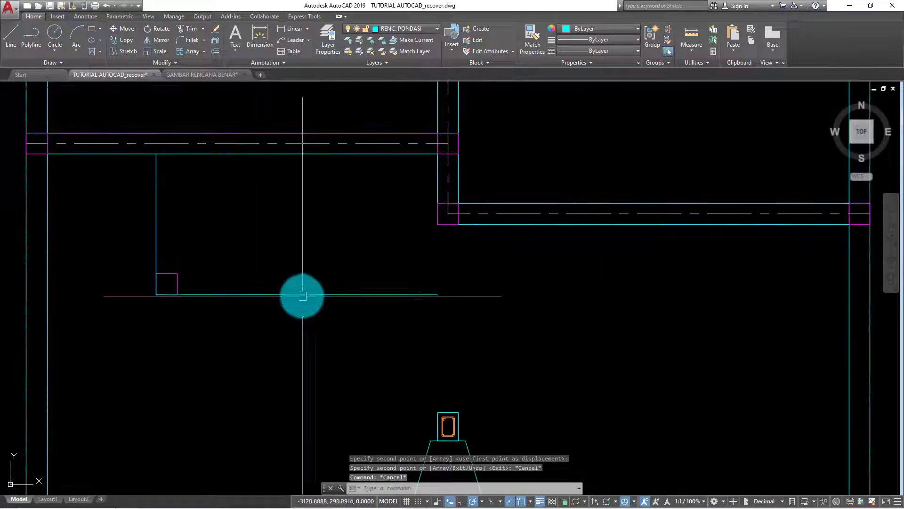
key(Escape)
key(Return)
text(1)
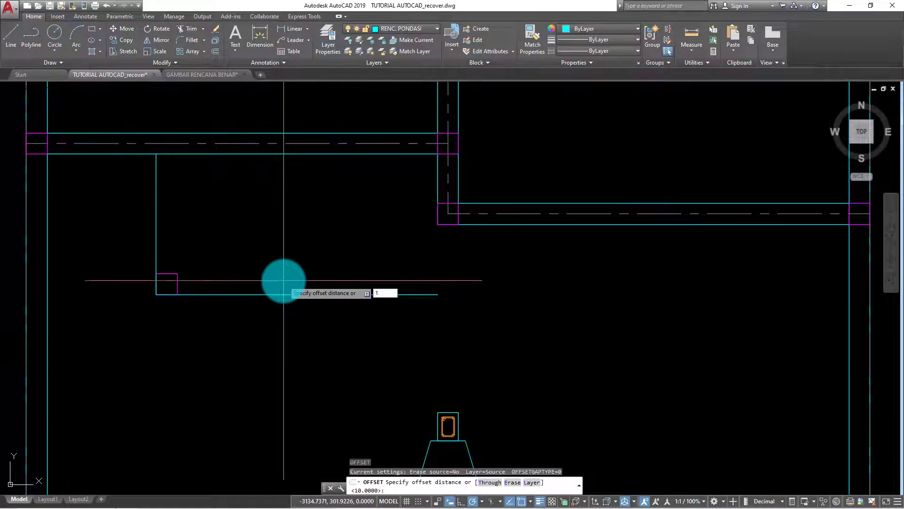
text(5)
key(Return)
click(156, 194)
click(192, 194)
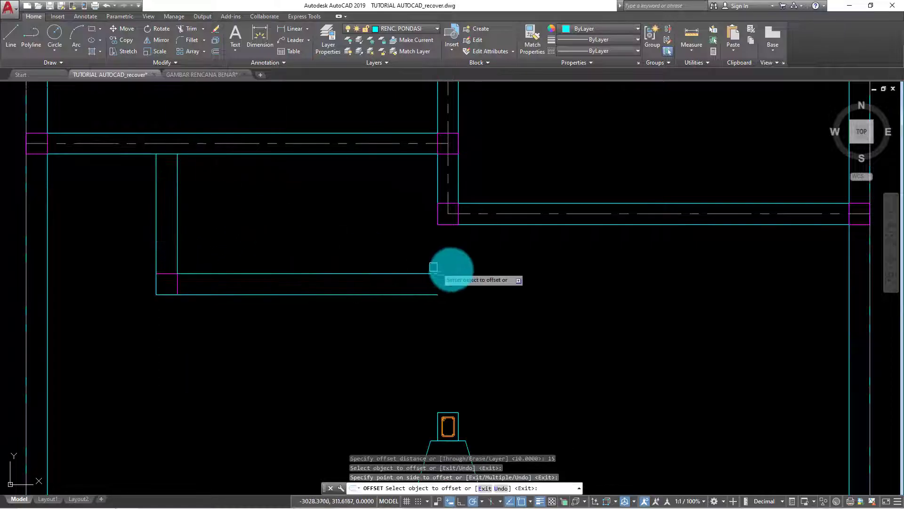
key(Escape)
- Draw a 50-unit vertical line down from the wall corner and offset it 15
key(Return)
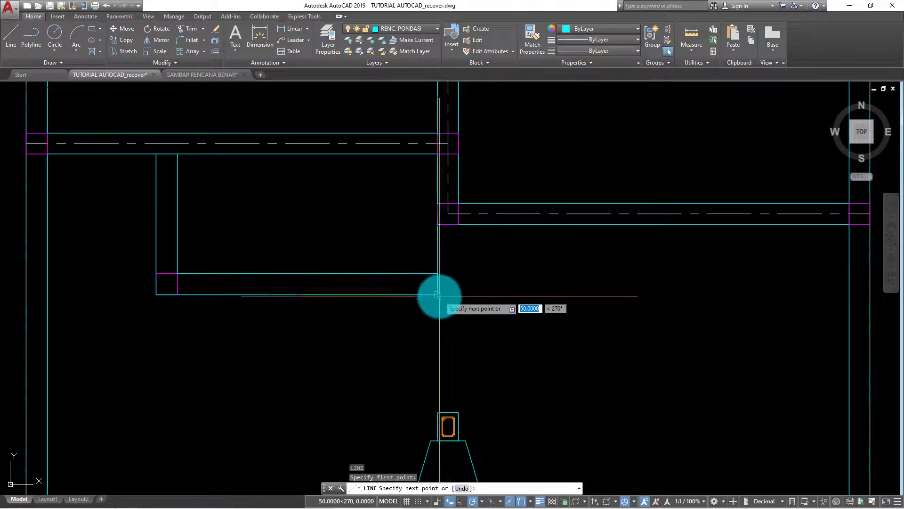
key(Return)
key(Return)
middle_drag(447, 265, 439, 276)
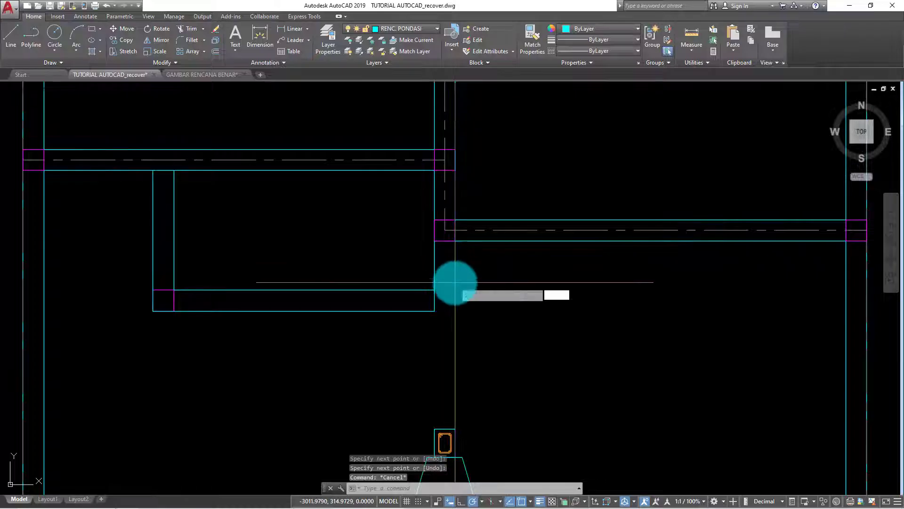
key(Return)
text(15)
key(Return)
click(434, 262)
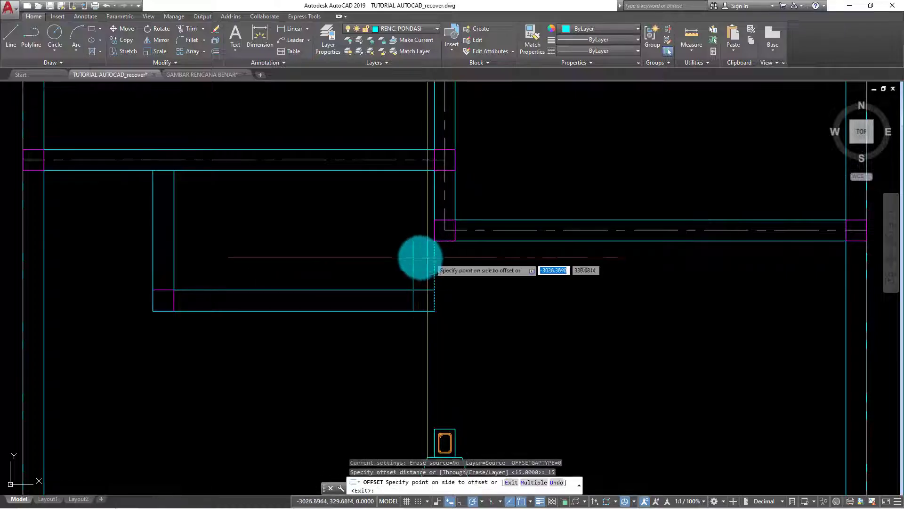
key(Escape)
key(Escape)
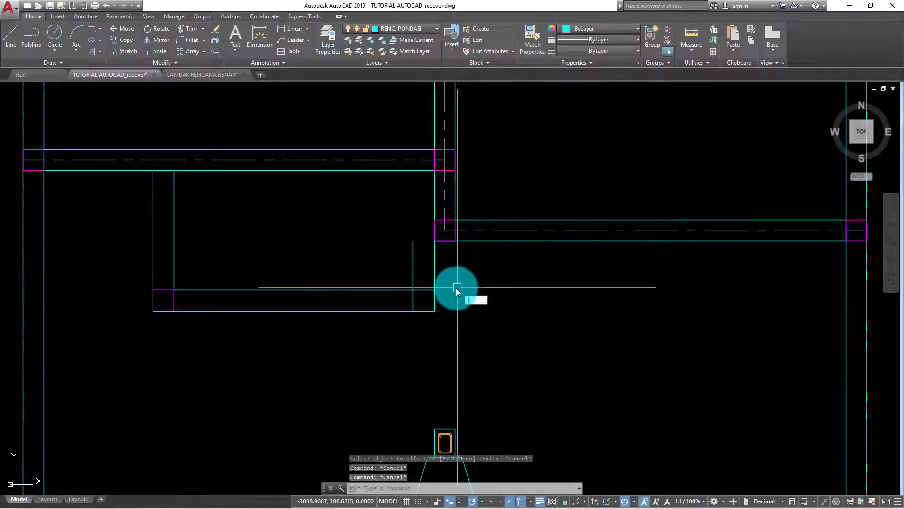
text(r)
key(Return)
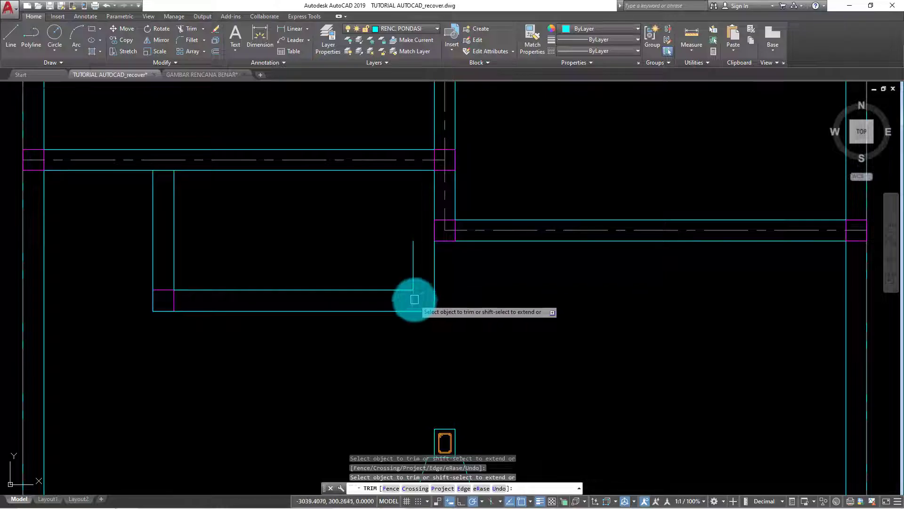
- Draw a short connecting line across the small bay's inner corner
key(Escape)
click(413, 263)
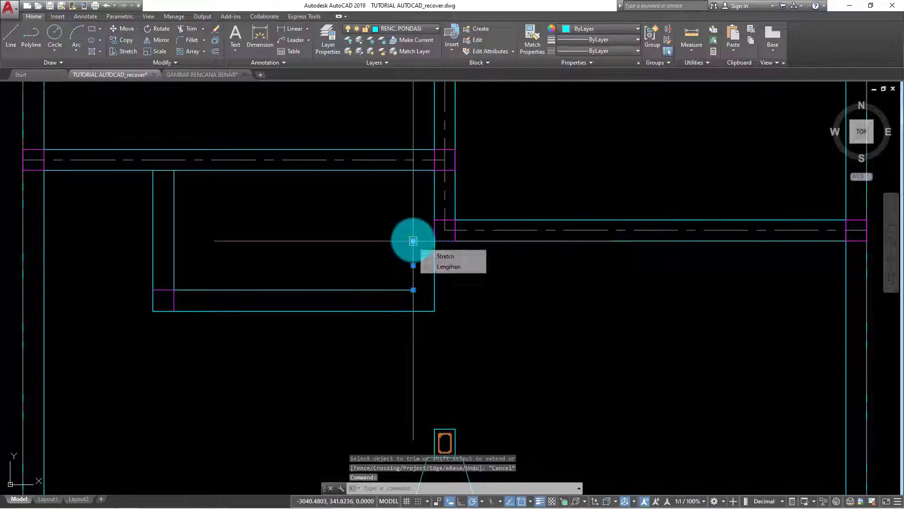
click(412, 240)
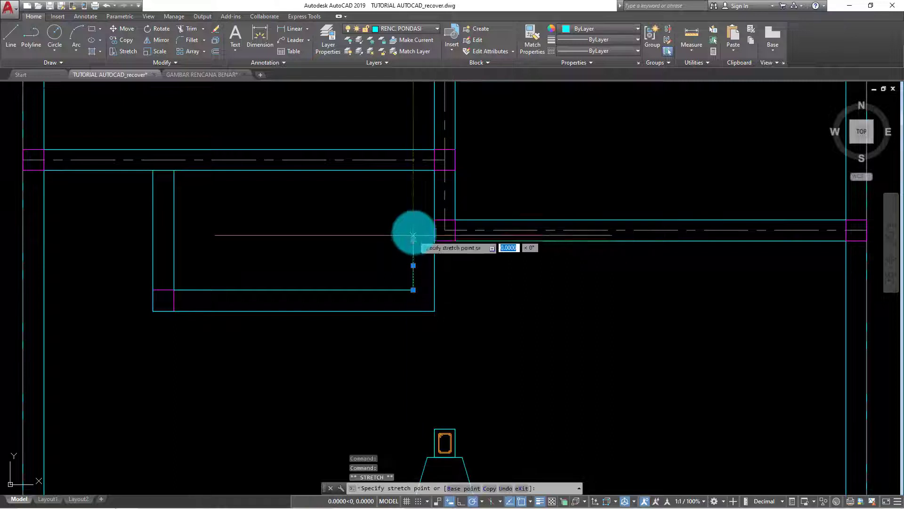
key(Escape)
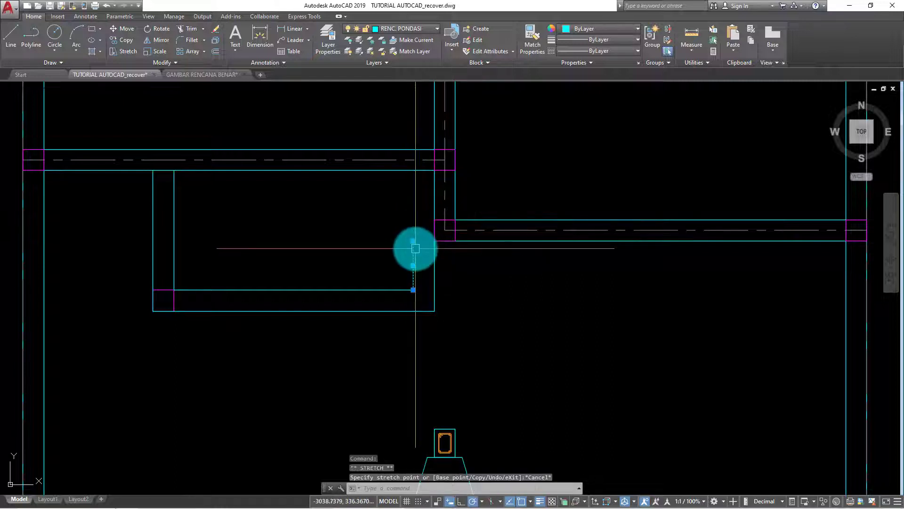
key(Return)
scroll(436, 239, up, 2)
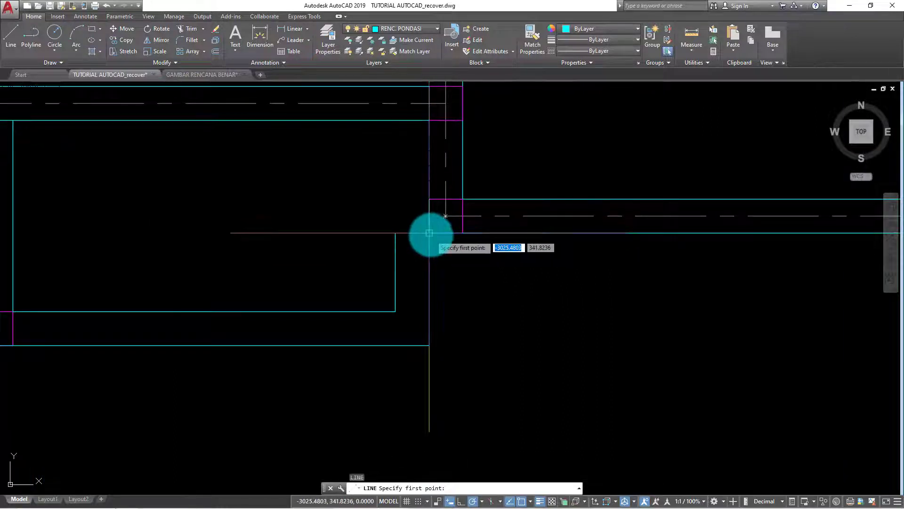
click(429, 232)
key(Escape)
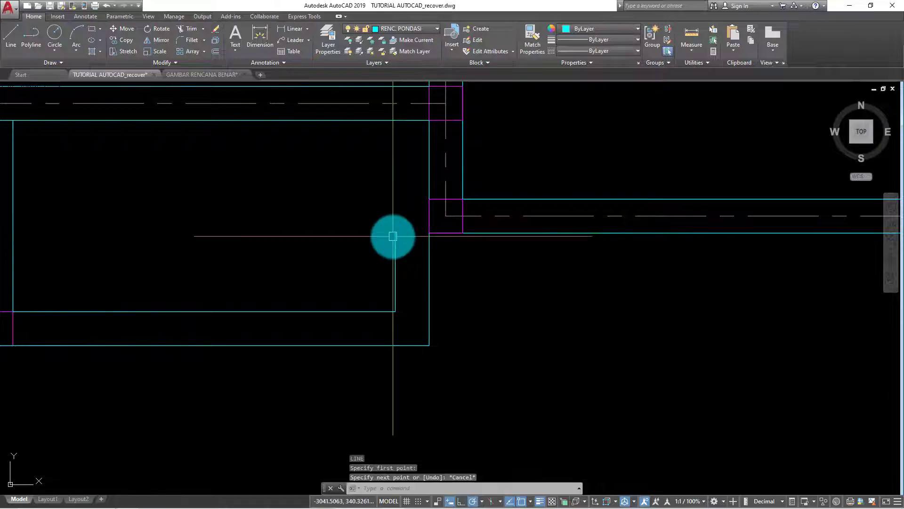
click(429, 199)
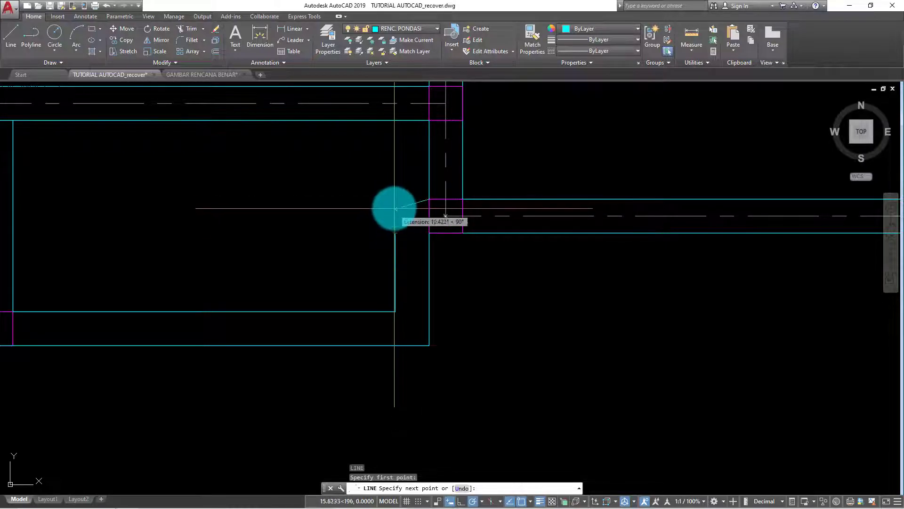
click(395, 199)
click(395, 232)
scroll(424, 245, down, 3)
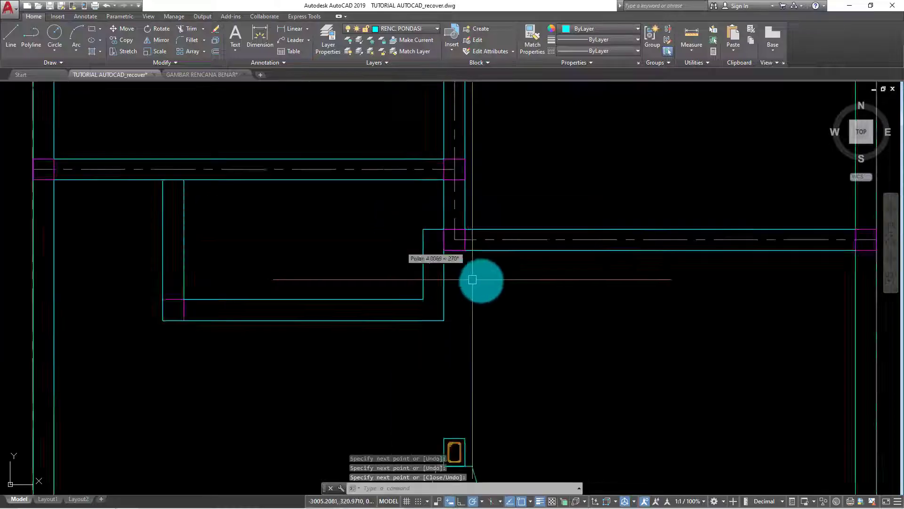
key(Escape)
drag(545, 282, 454, 271)
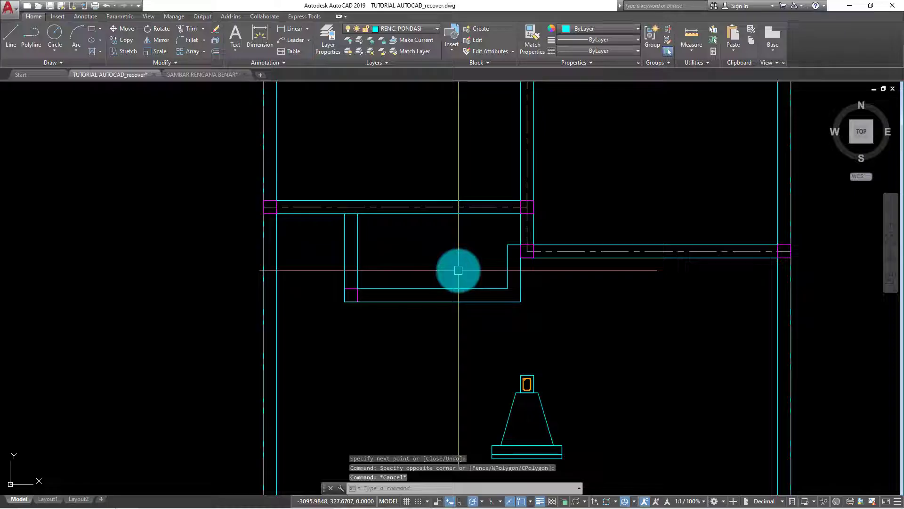
- Add a 200 linear dimension across the bay, then erase it
click(284, 30)
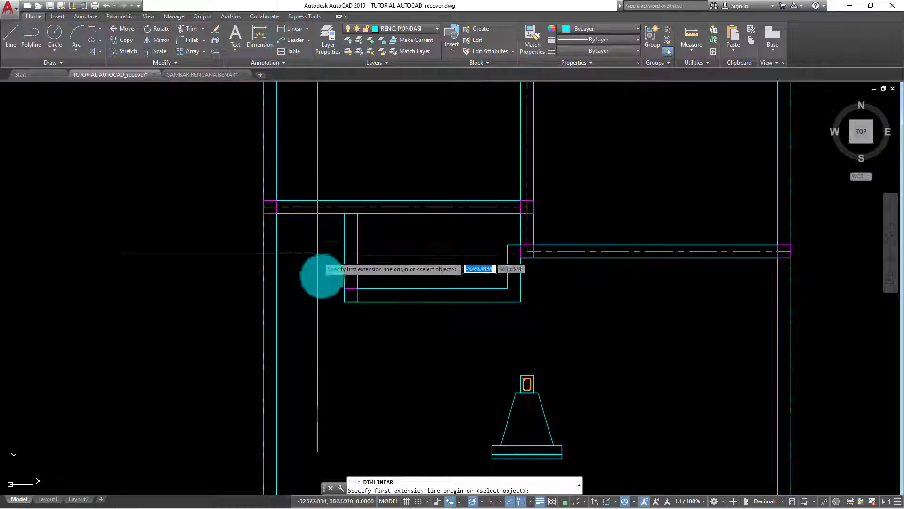
click(345, 302)
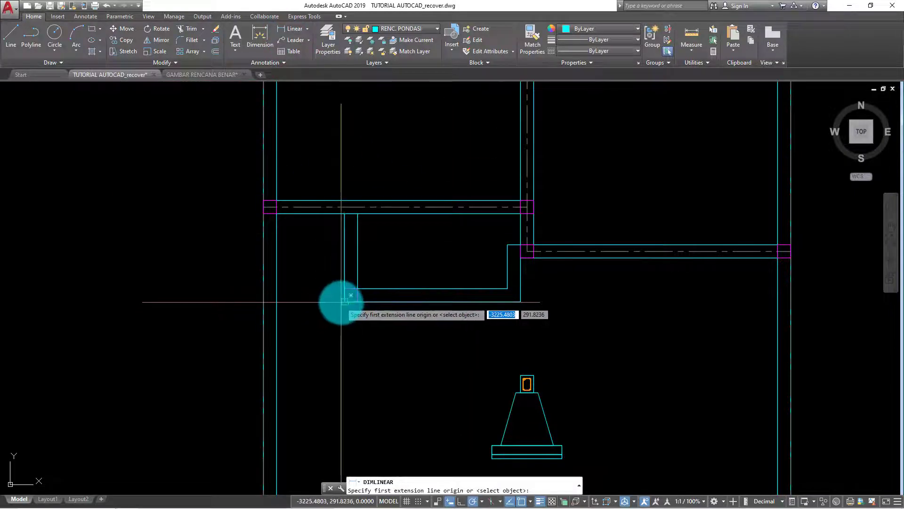
click(521, 302)
click(447, 326)
scroll(431, 326, up, 2)
click(455, 314)
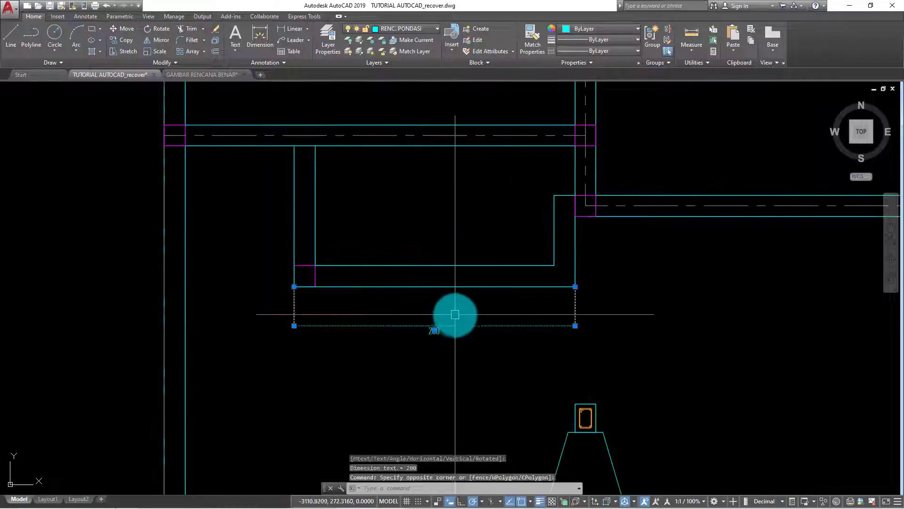
key(Return)
- Trim the overlapping top line segments where the bay meets the sloof
middle_drag(465, 306, 370, 324)
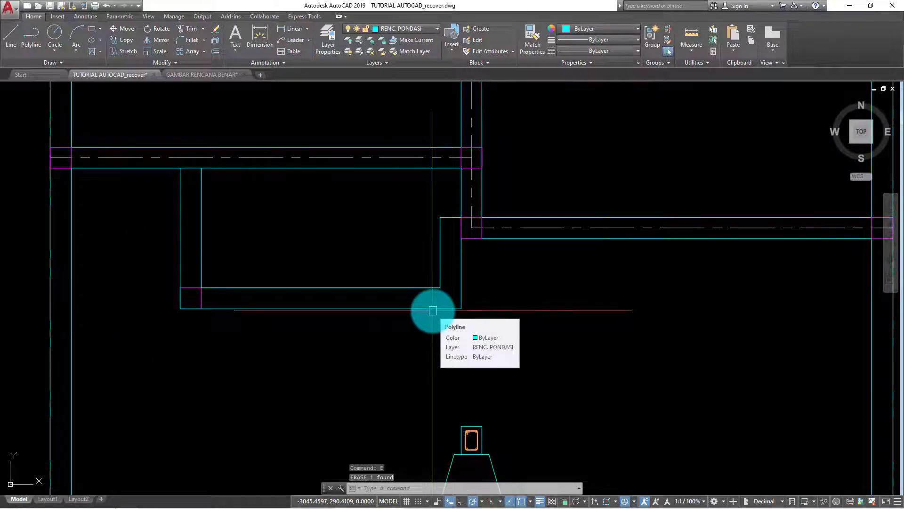
scroll(475, 294, down, 4)
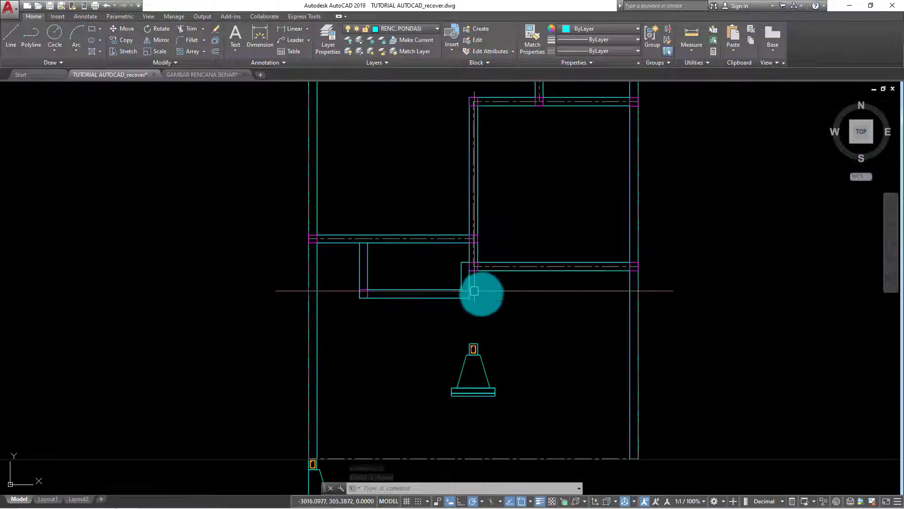
mouse_move(480, 292)
middle_down()
mouse_move(500, 266)
mouse_move(422, 225)
mouse_move(440, 327)
middle_up()
scroll(391, 310, up, 2)
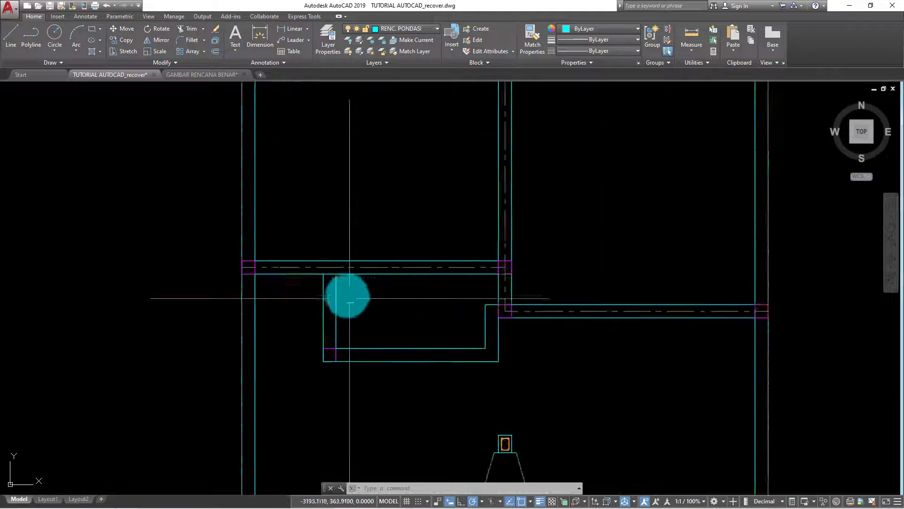
scroll(339, 291, up, 2)
key(Return)
key(Return)
click(312, 262)
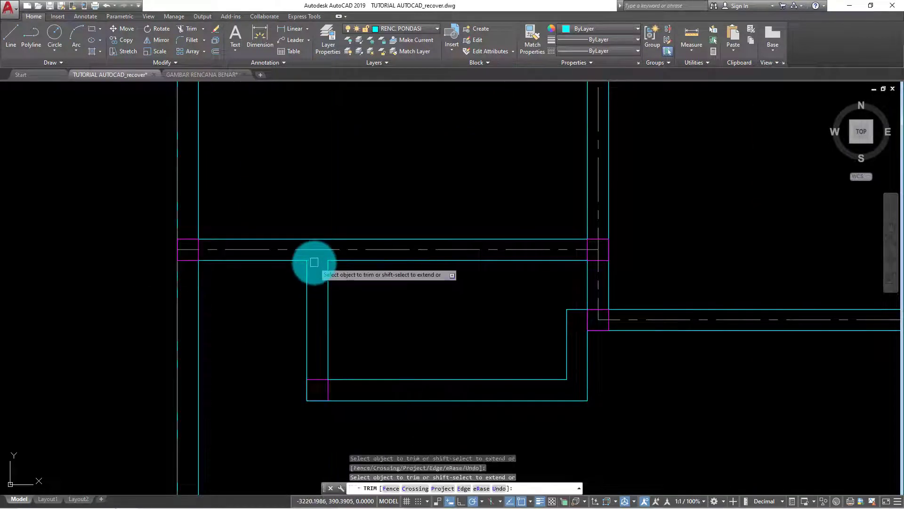
click(567, 317)
click(566, 356)
key(Escape)
scroll(404, 333, down, 3)
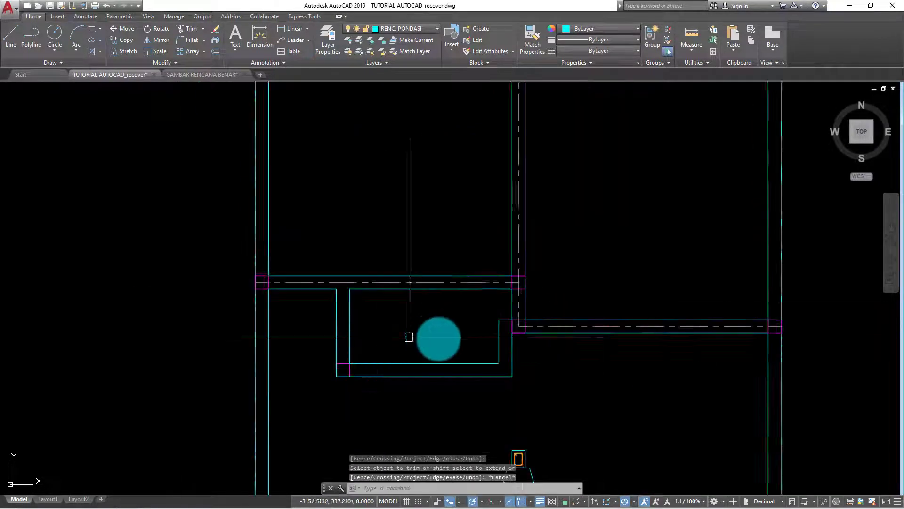
scroll(509, 404, down, 2)
scroll(449, 290, down, 2)
key(Escape)
scroll(448, 289, up, 2)
text(M)
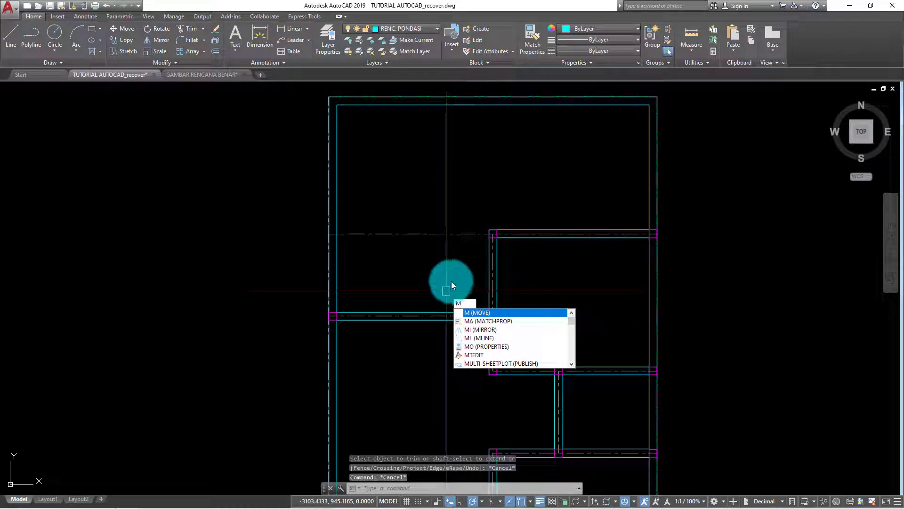
- Draw two parallel horizontal lines along the upper sloof to the left wall
key(BackSpace)
text(l)
key(Return)
scroll(485, 226, up, 2)
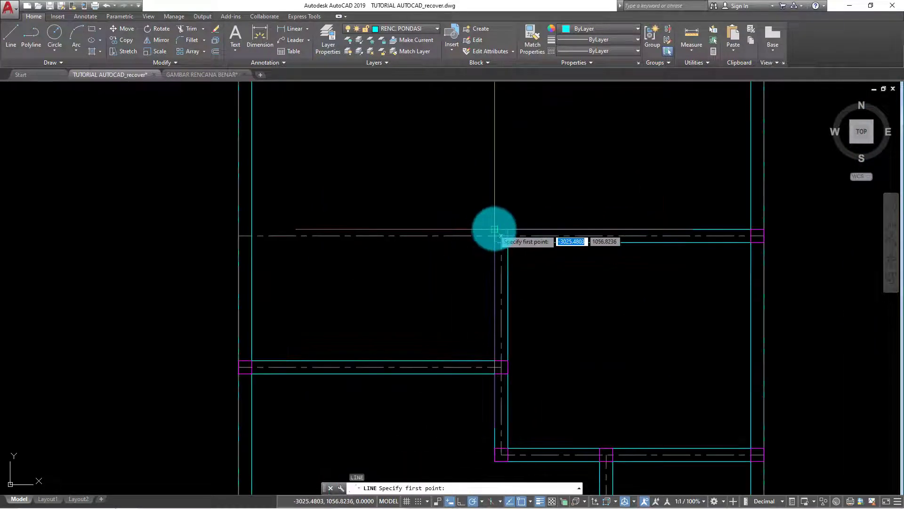
click(495, 230)
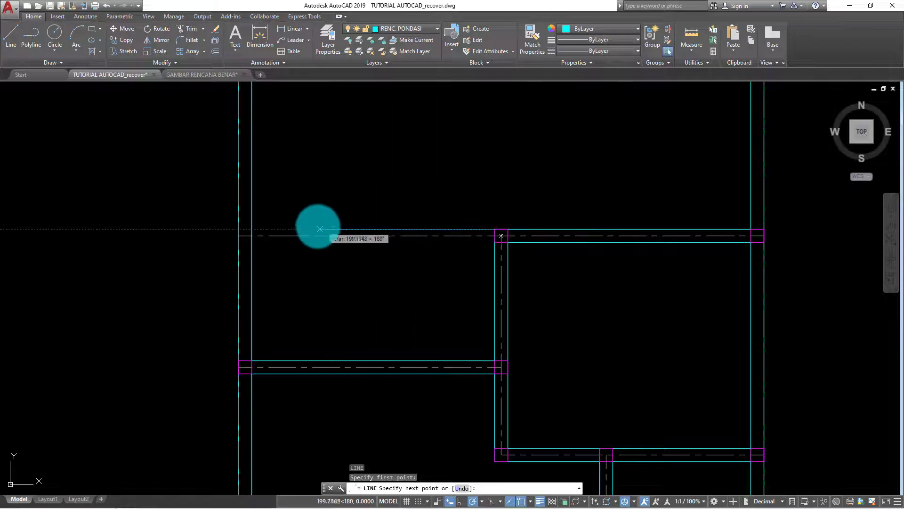
click(250, 229)
key(Return)
key(Return)
click(499, 242)
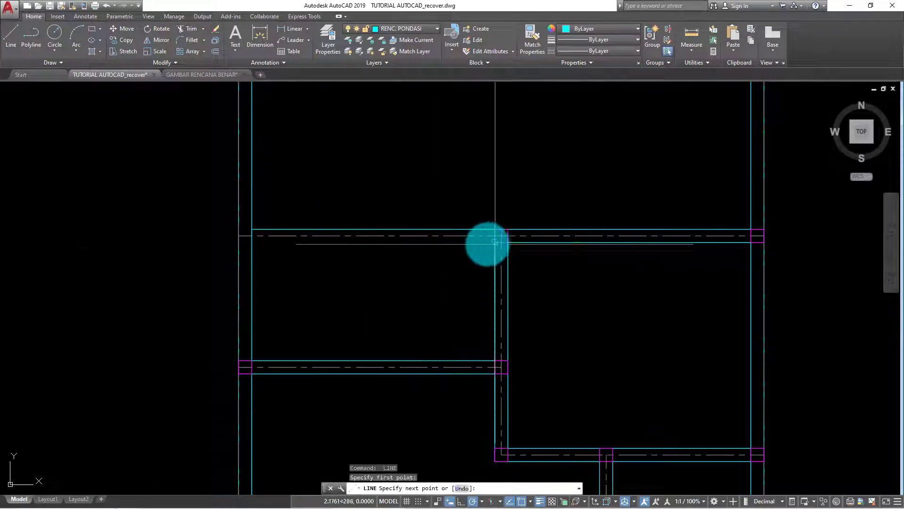
click(251, 242)
key(Return)
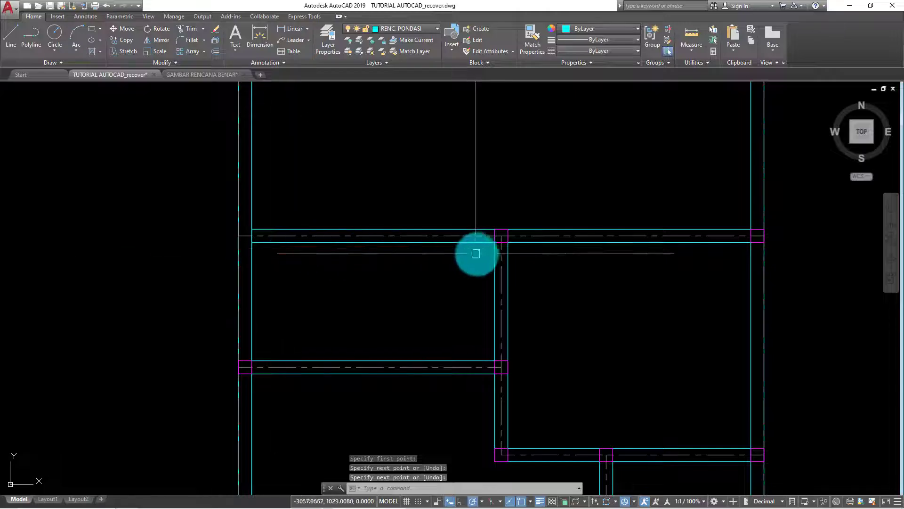
- Lock and freeze the CENTER LINE layer to hide the centre lines
middle_drag(476, 252, 379, 192)
scroll(338, 219, down, 4)
middle_drag(339, 219, 329, 214)
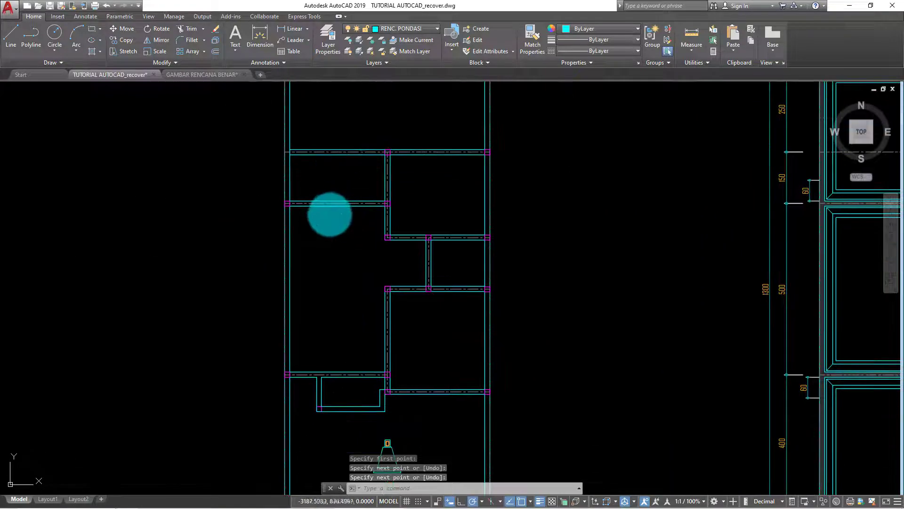
click(428, 31)
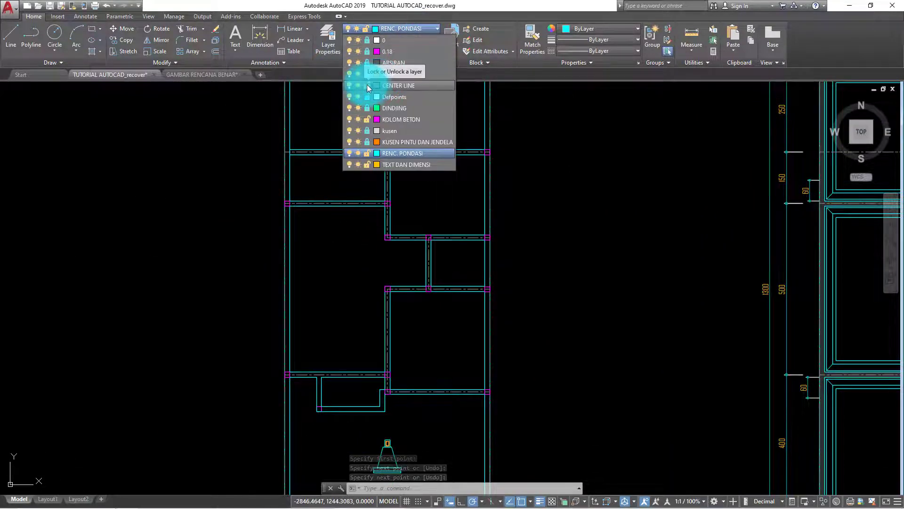
click(367, 86)
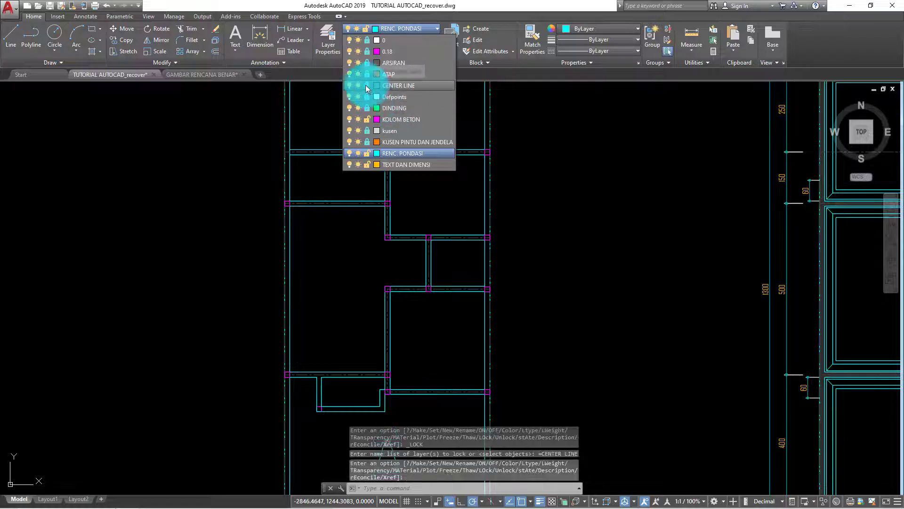
click(358, 85)
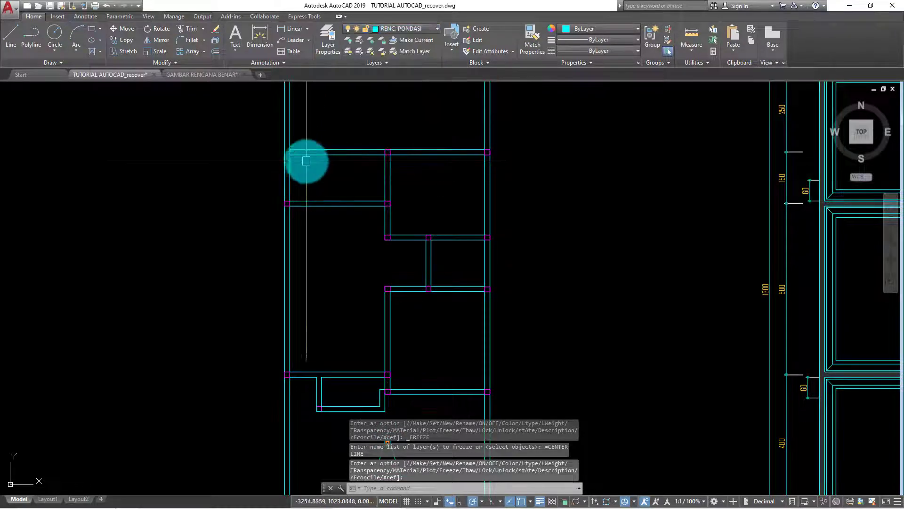
scroll(306, 161, up, 2)
key(Escape)
key(Escape)
key(Return)
scroll(284, 177, up, 4)
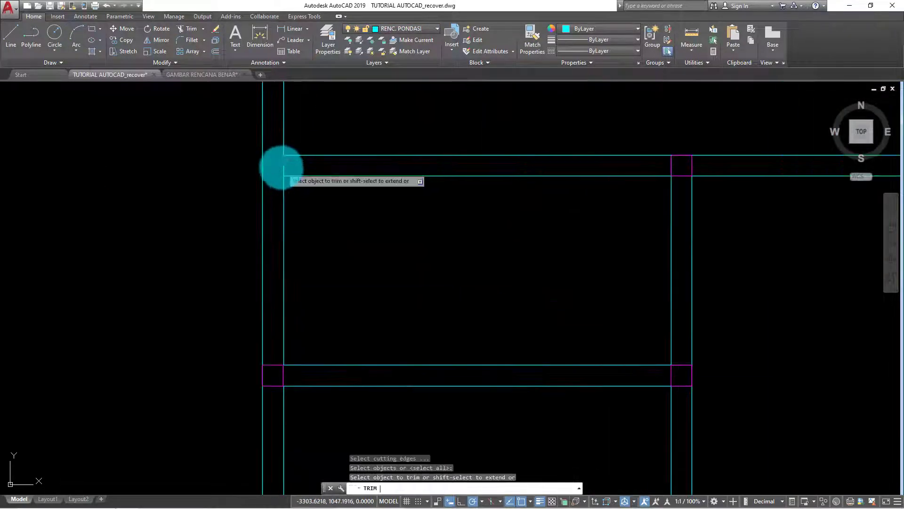
scroll(284, 165, down, 5)
scroll(329, 198, up, 2)
key(Escape)
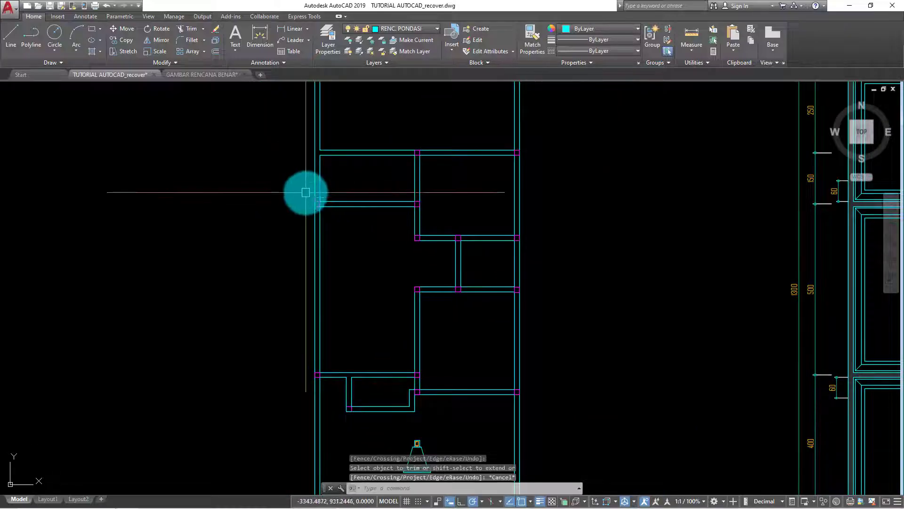
drag(303, 191, 341, 215)
click(113, 29)
scroll(327, 202, up, 2)
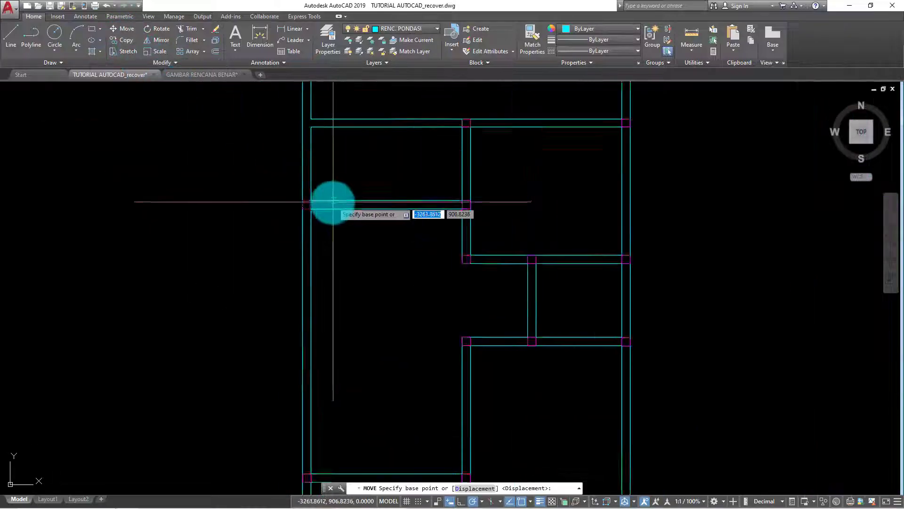
scroll(300, 203, up, 1)
click(290, 206)
scroll(290, 205, down, 3)
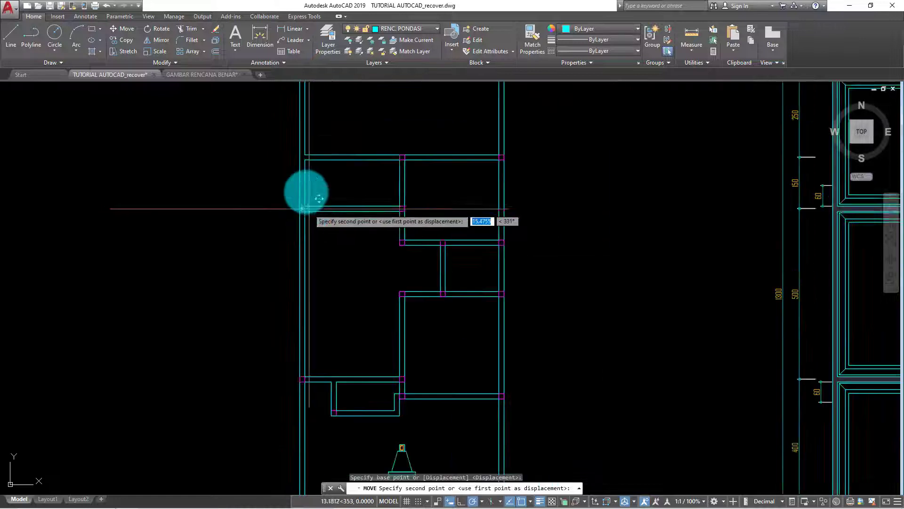
key(Escape)
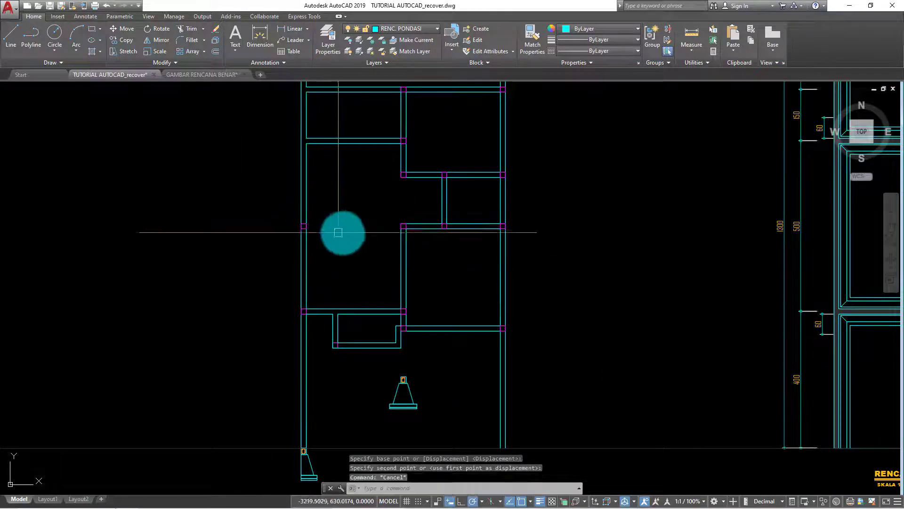
scroll(391, 227, up, 2)
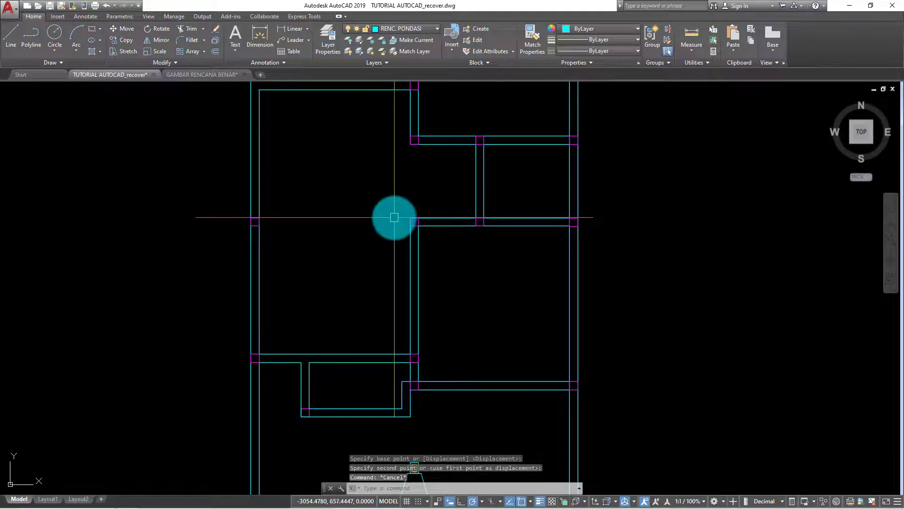
scroll(394, 217, down, 2)
middle_drag(557, 216, 559, 251)
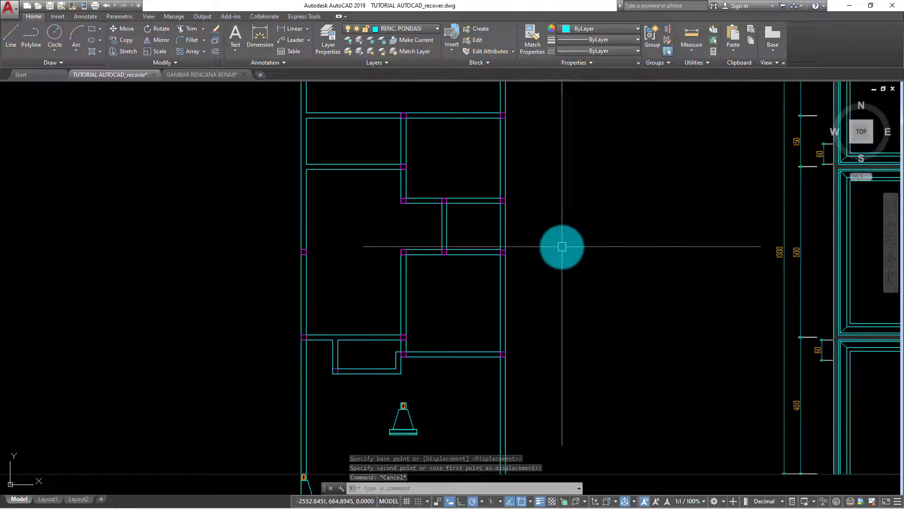
scroll(371, 214, up, 2)
scroll(347, 182, up, 2)
click(344, 150)
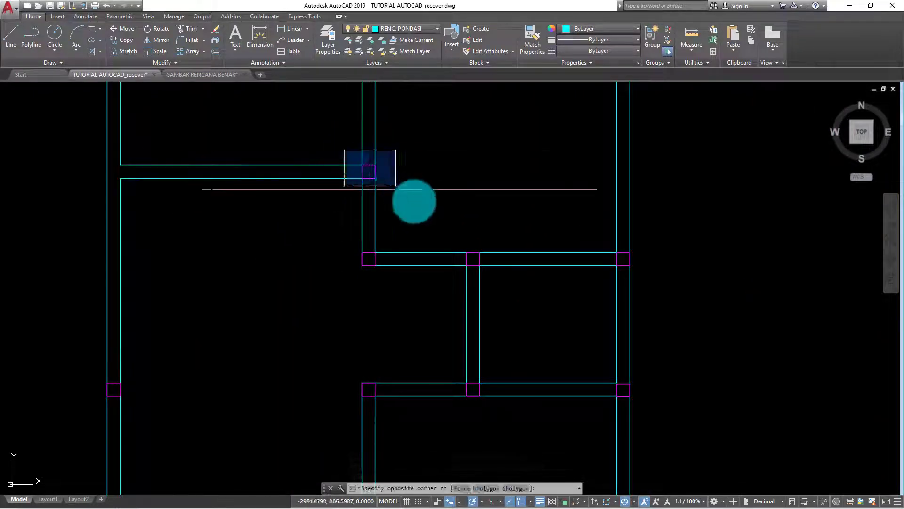
click(396, 185)
click(122, 39)
click(368, 171)
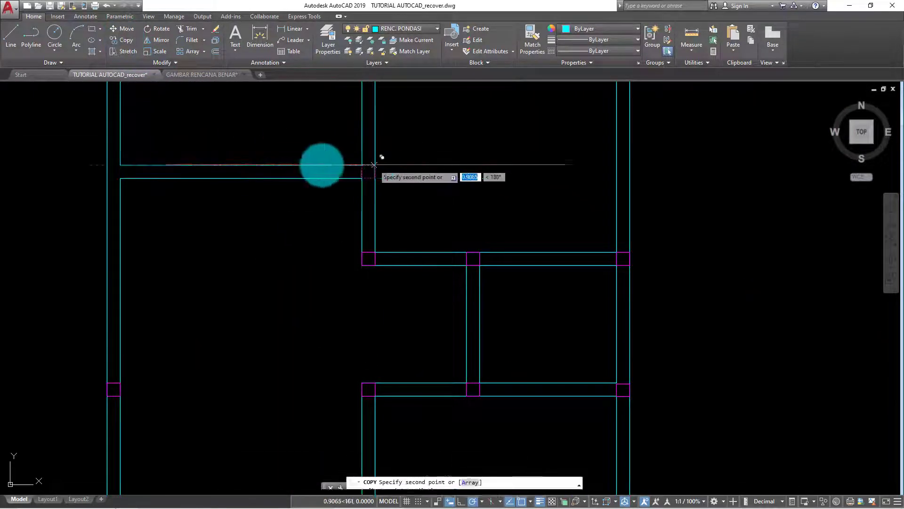
scroll(352, 232, down, 2)
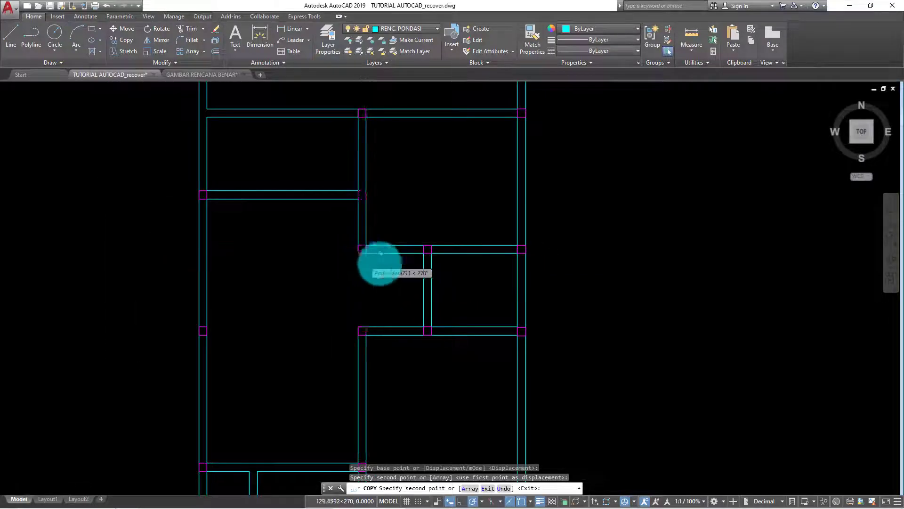
scroll(380, 253, down, 2)
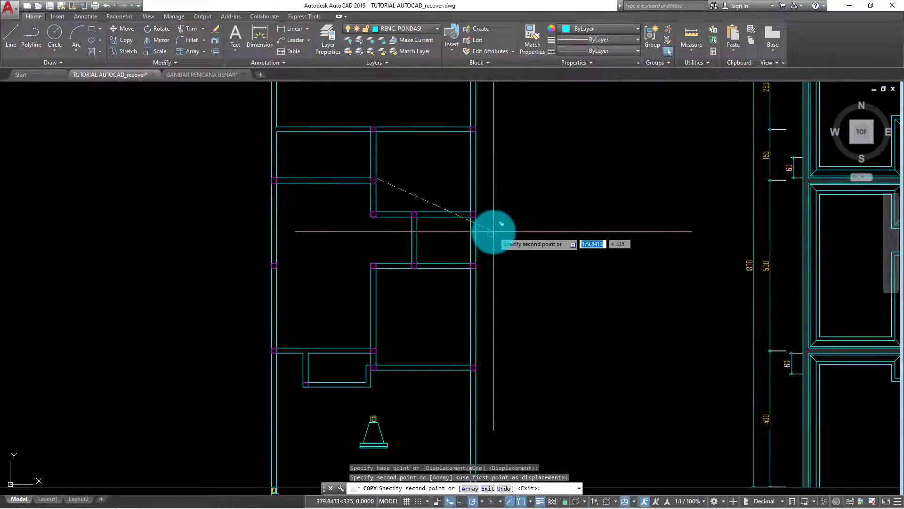
key(Escape)
scroll(423, 264, down, 2)
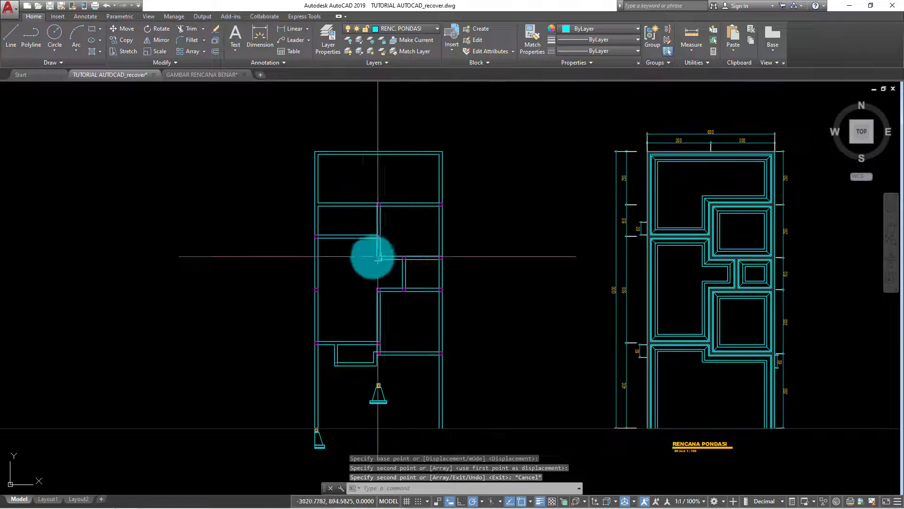
scroll(378, 257, up, 2)
middle_drag(361, 247, 251, 242)
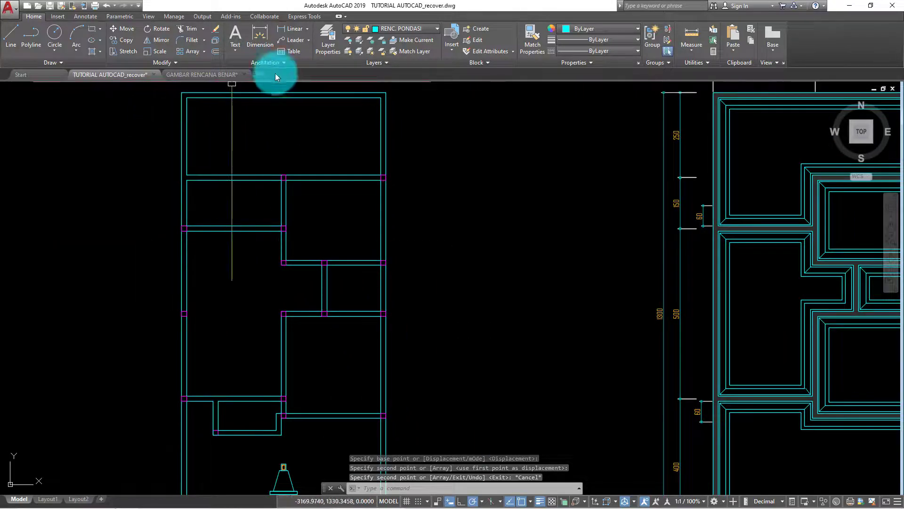
- Make TEXT DAN DIMENSI current and copy the RG. MAKAN label into the column plan
scroll(269, 116, down, 4)
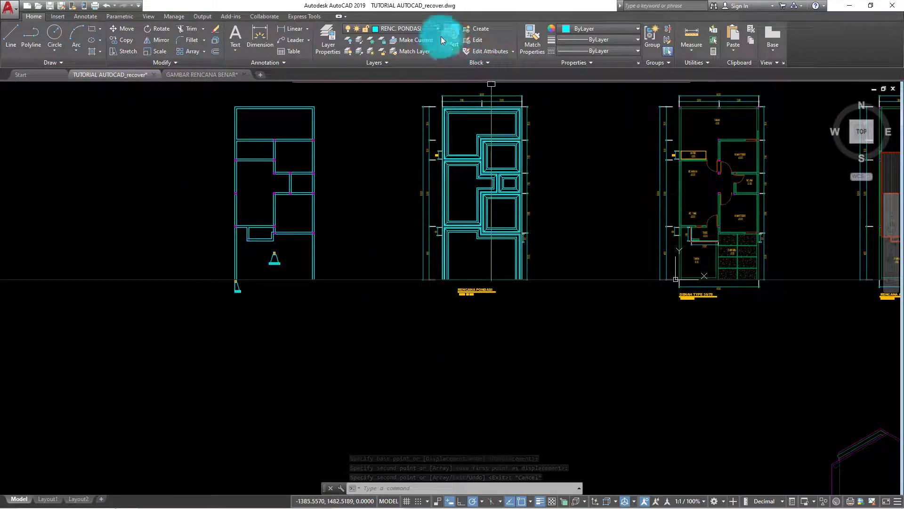
click(429, 29)
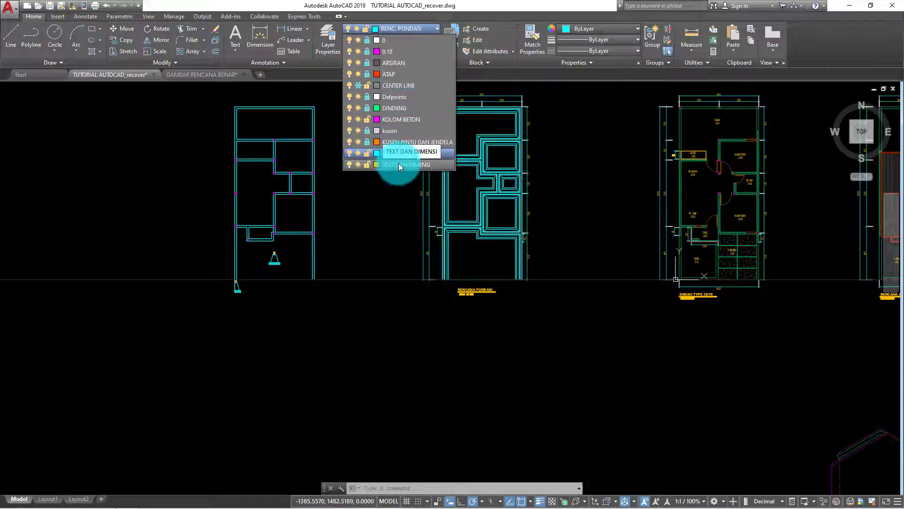
click(398, 164)
scroll(697, 171, up, 4)
scroll(685, 165, up, 2)
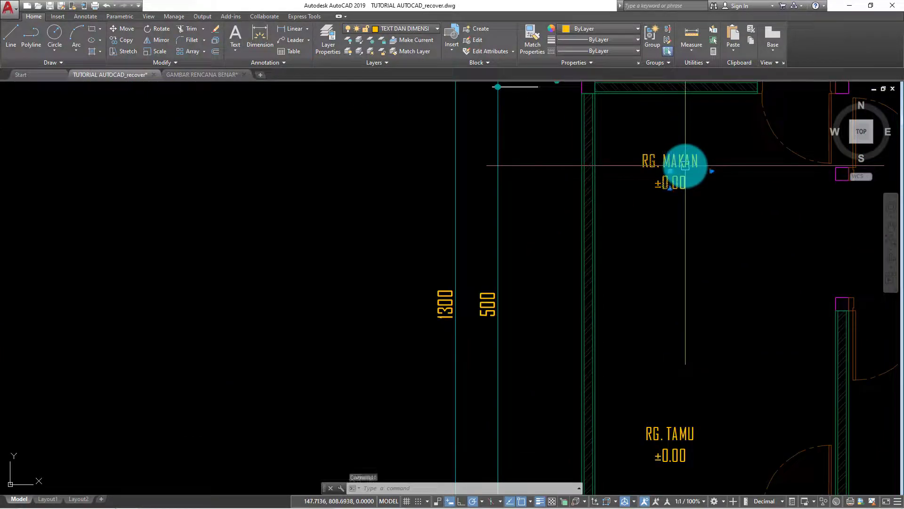
key(Return)
click(685, 165)
scroll(737, 202, down, 3)
scroll(444, 212, down, 2)
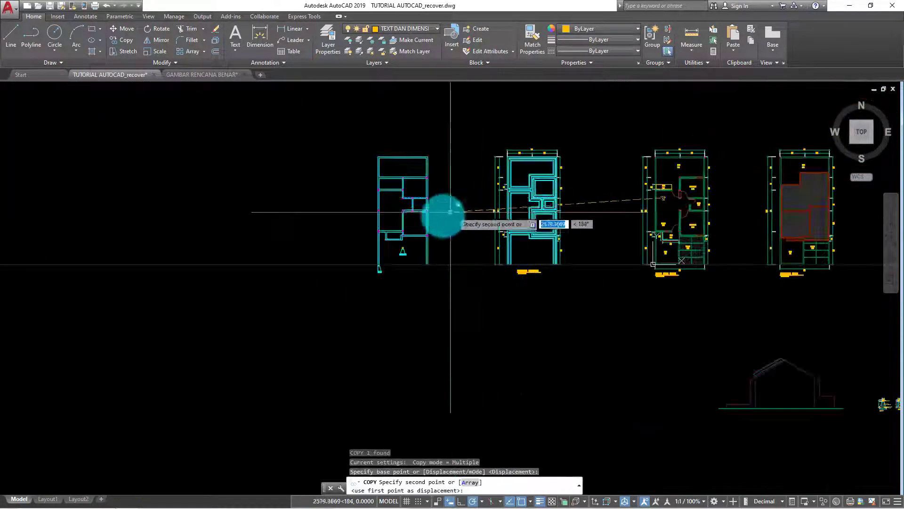
scroll(373, 202, up, 3)
scroll(367, 251, up, 3)
scroll(367, 251, up, 3)
click(330, 243)
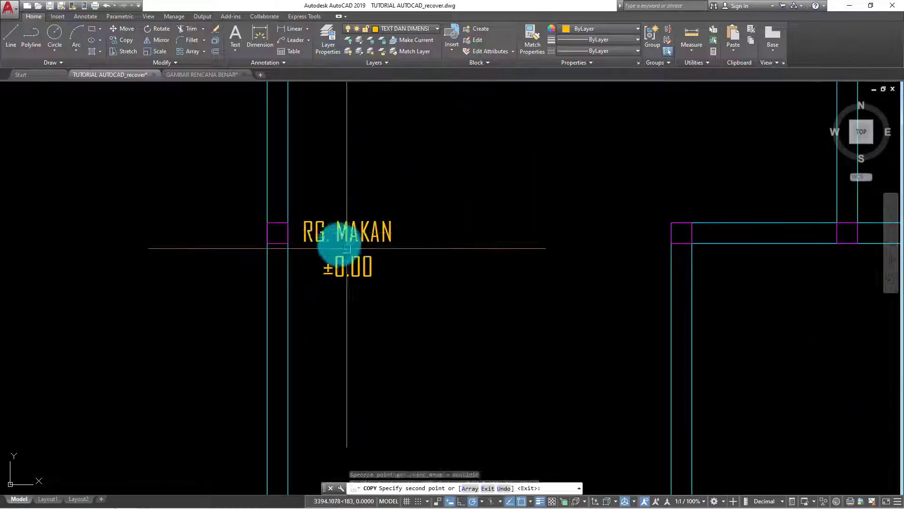
key(Escape)
- Replace the copied label's text with KP
double_click(358, 231)
drag(384, 262, 281, 218)
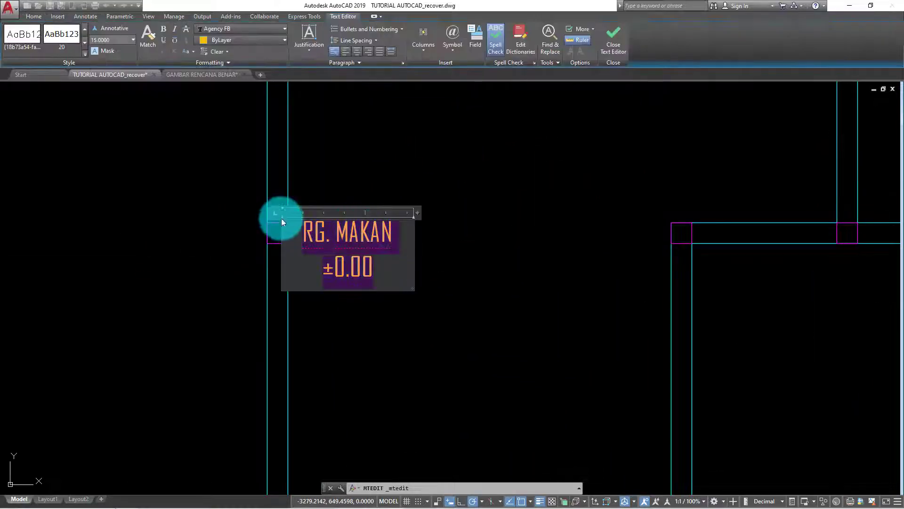
key(Delete)
text(kp)
key(BackSpace)
key(BackSpace)
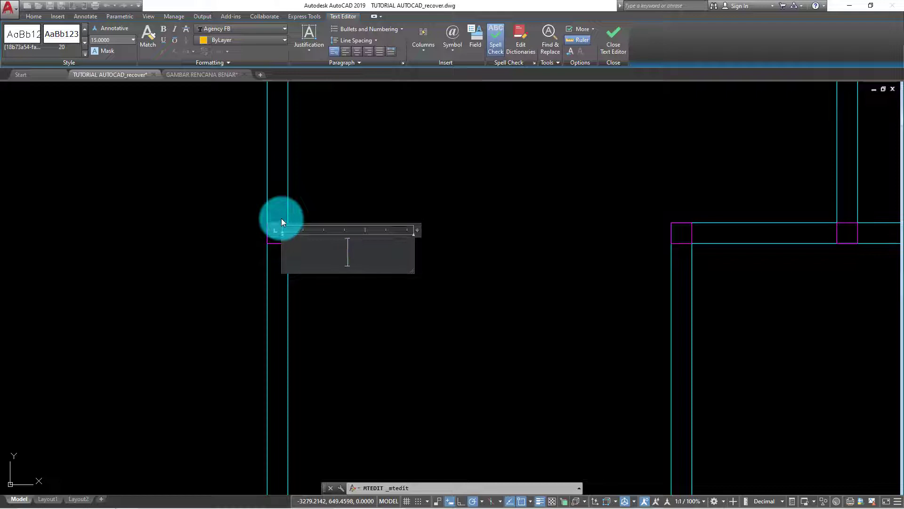
text(k)
key(BackSpace)
text(KP)
click(368, 299)
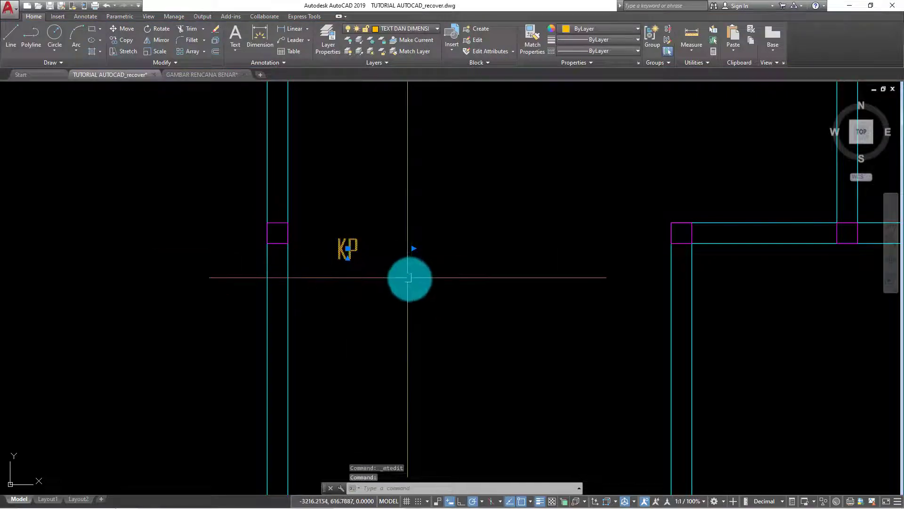
- Move the KP label so it sits beside the top-left column
text(m)
key(Return)
click(426, 285)
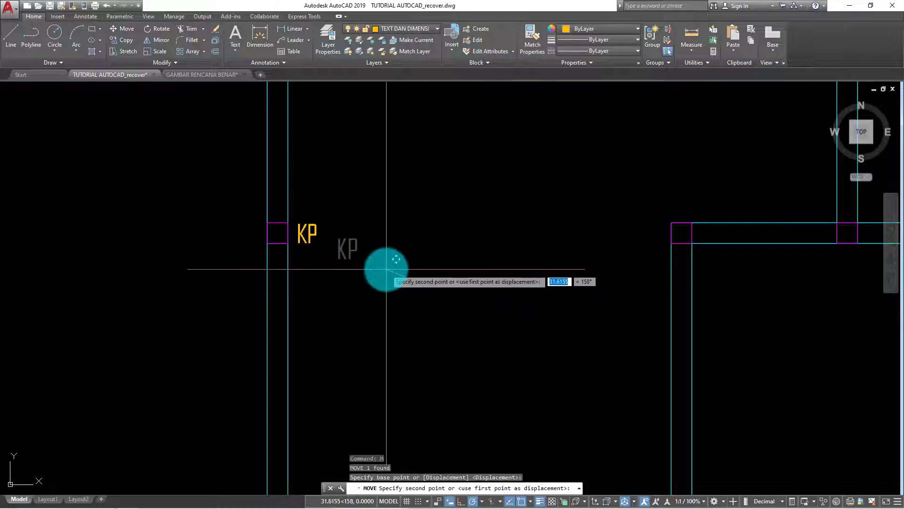
click(386, 268)
click(311, 229)
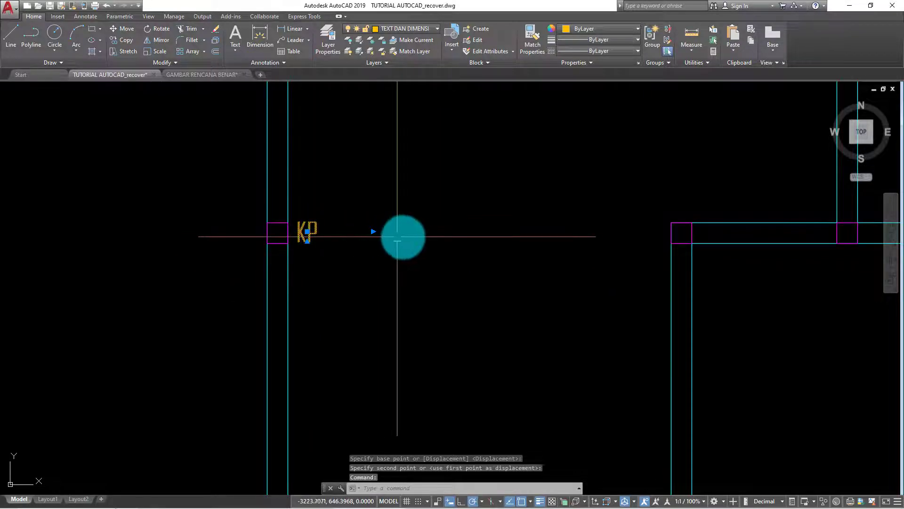
text(m)
key(Return)
click(413, 244)
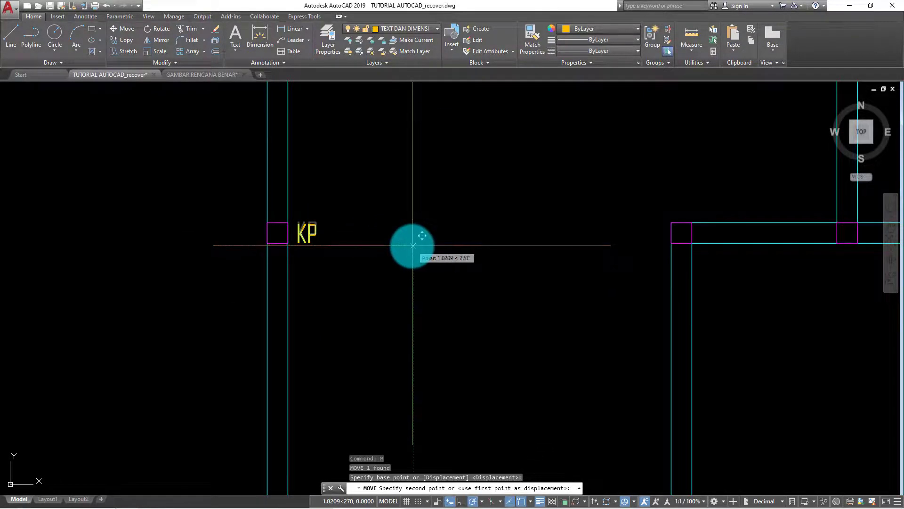
click(412, 245)
click(298, 225)
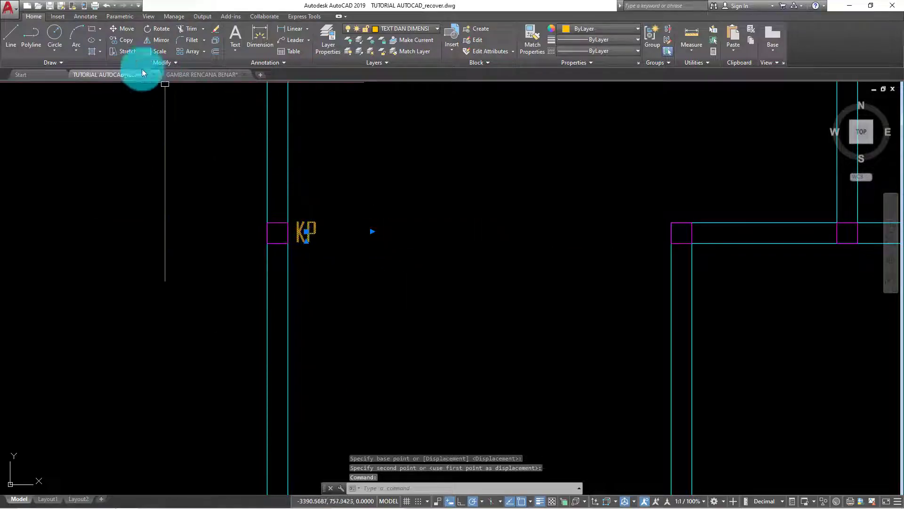
- Copy KP labels beside the first row of columns, including the middle and right ones
click(120, 40)
click(306, 231)
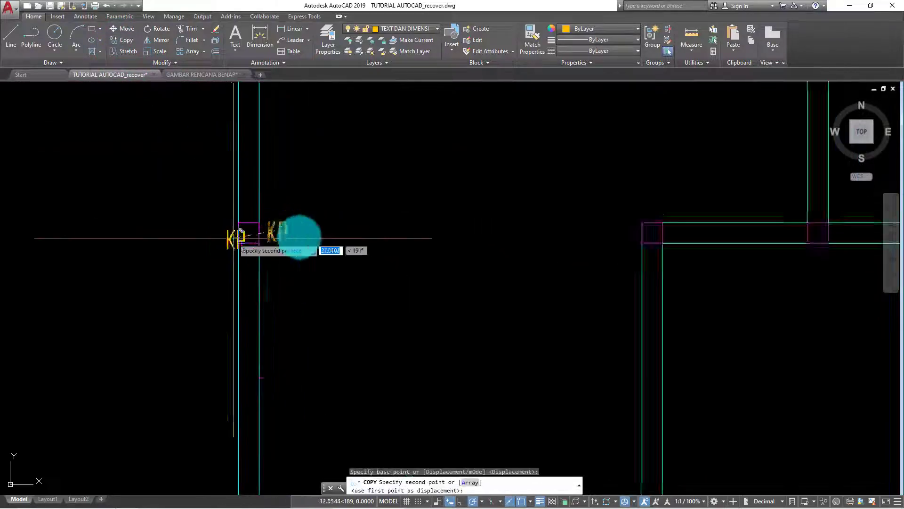
scroll(515, 218, down, 3)
scroll(462, 223, up, 4)
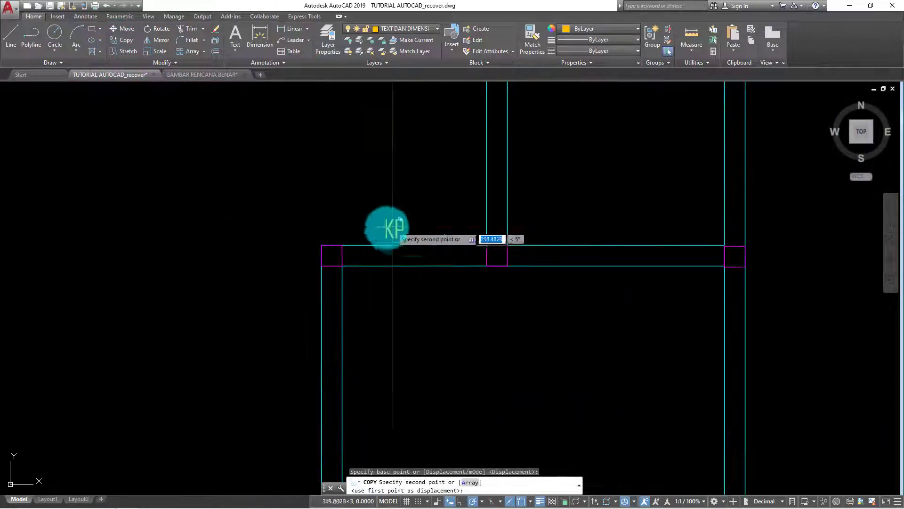
click(333, 226)
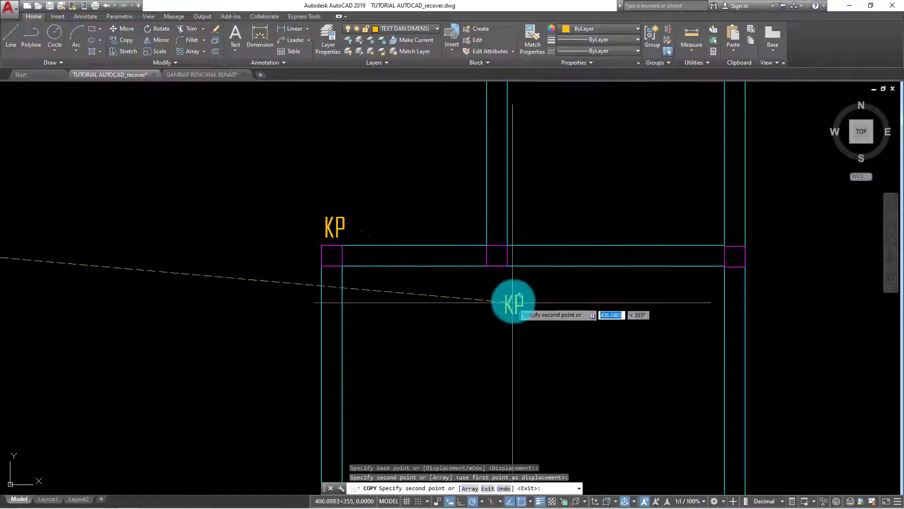
click(496, 286)
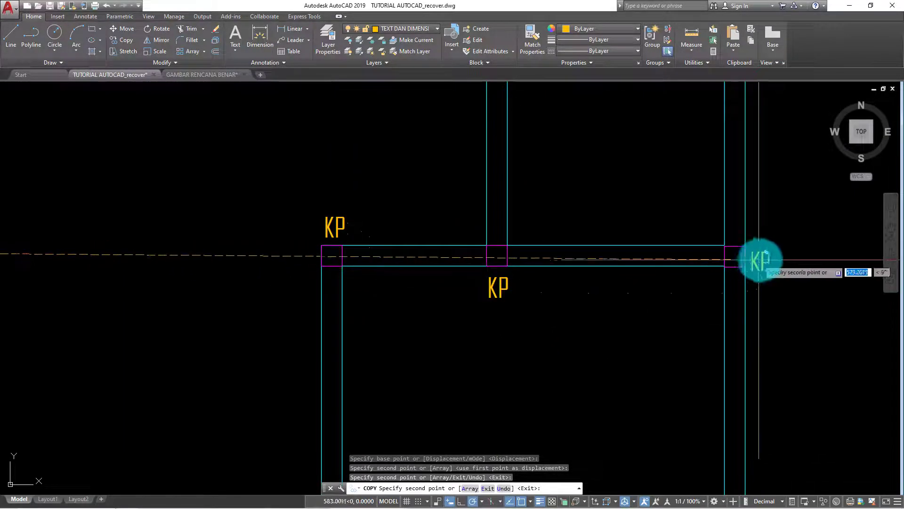
click(711, 289)
scroll(622, 290, down, 2)
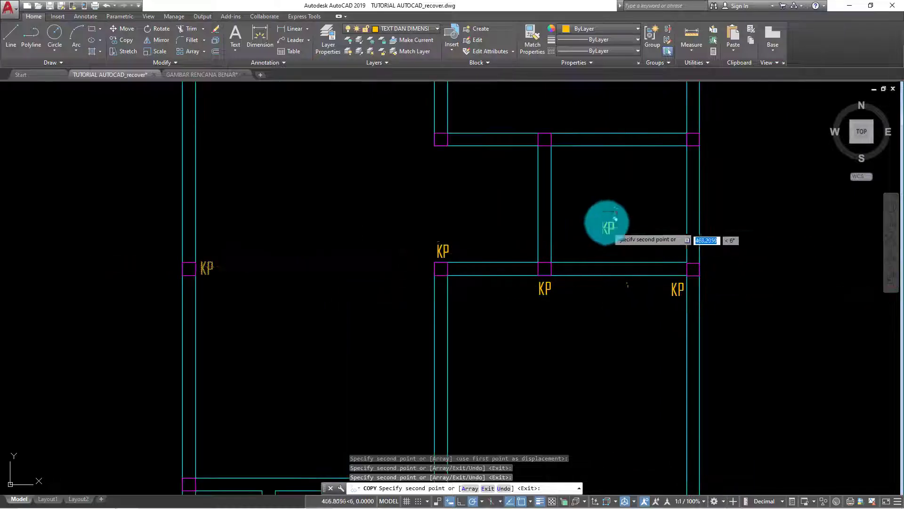
middle_drag(601, 222, 563, 273)
scroll(542, 240, up, 2)
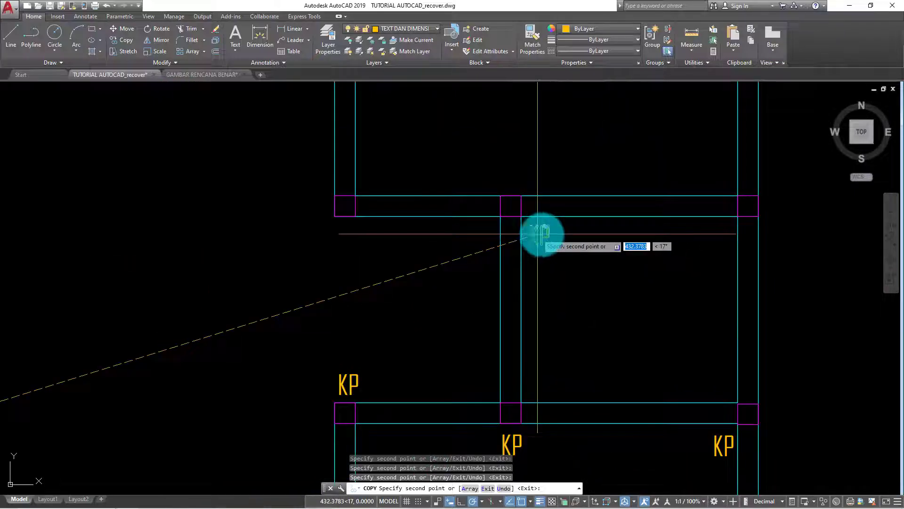
click(538, 234)
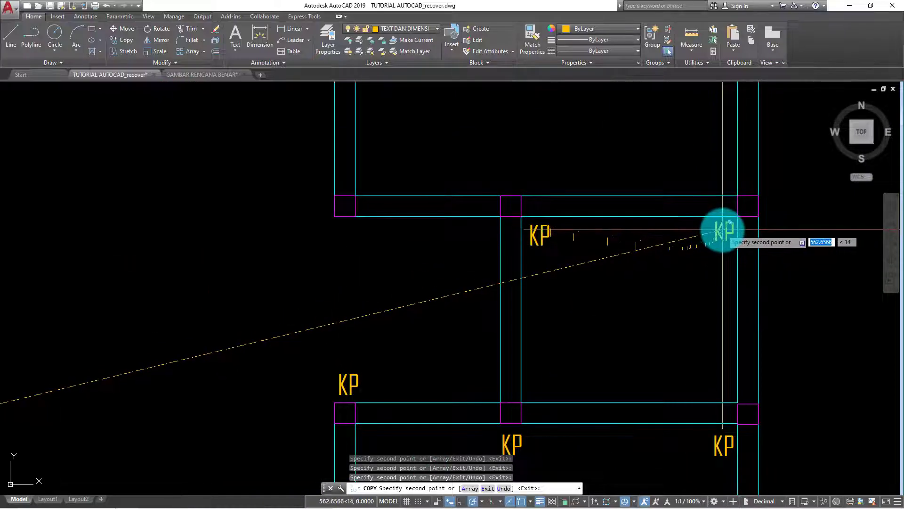
click(722, 230)
key(Escape)
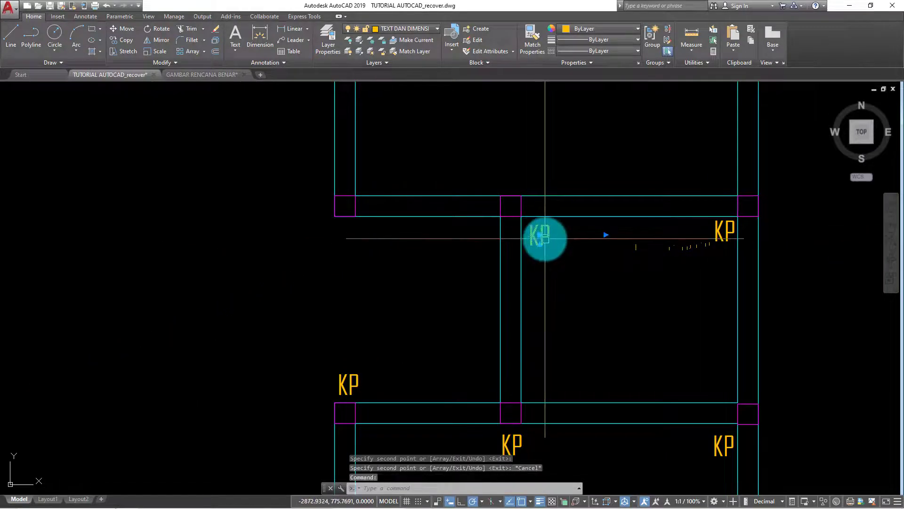
- Copy KP labels beside further columns, including the upper, corner and left columns
text(co)
key(Return)
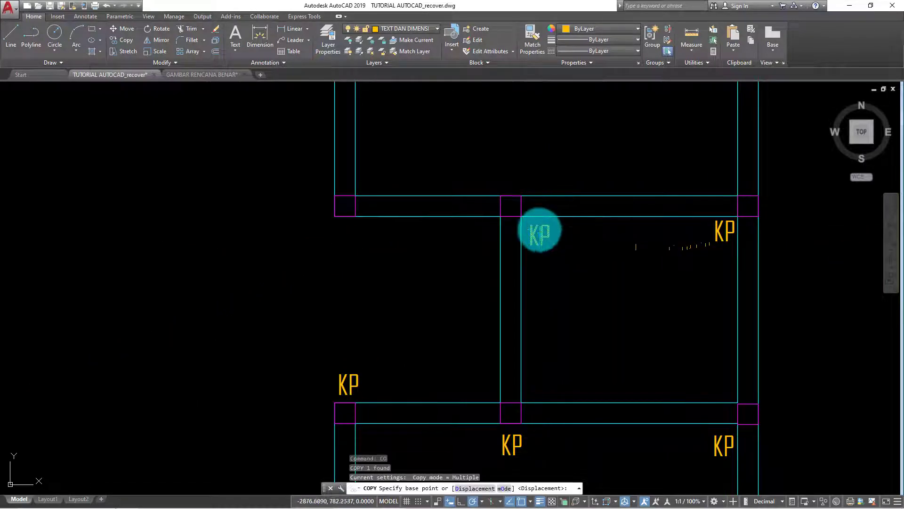
click(539, 231)
scroll(440, 259, down, 2)
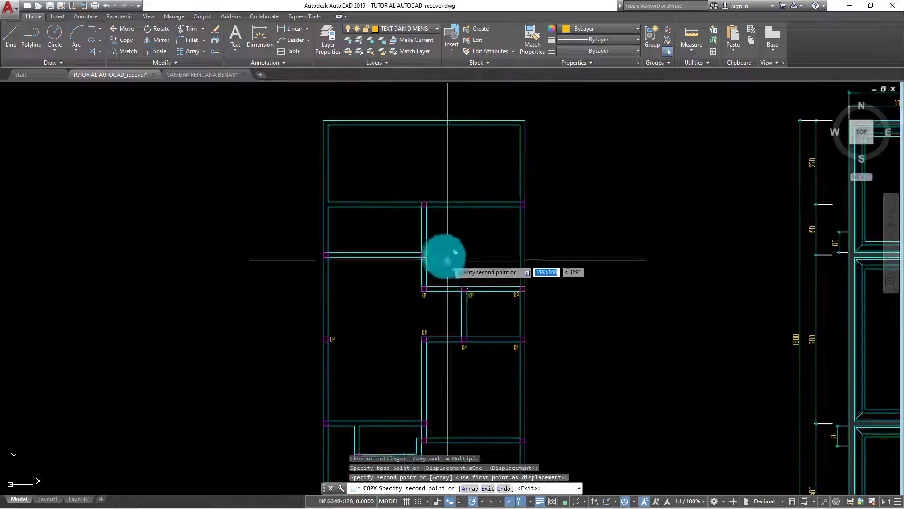
scroll(426, 255, up, 3)
click(419, 252)
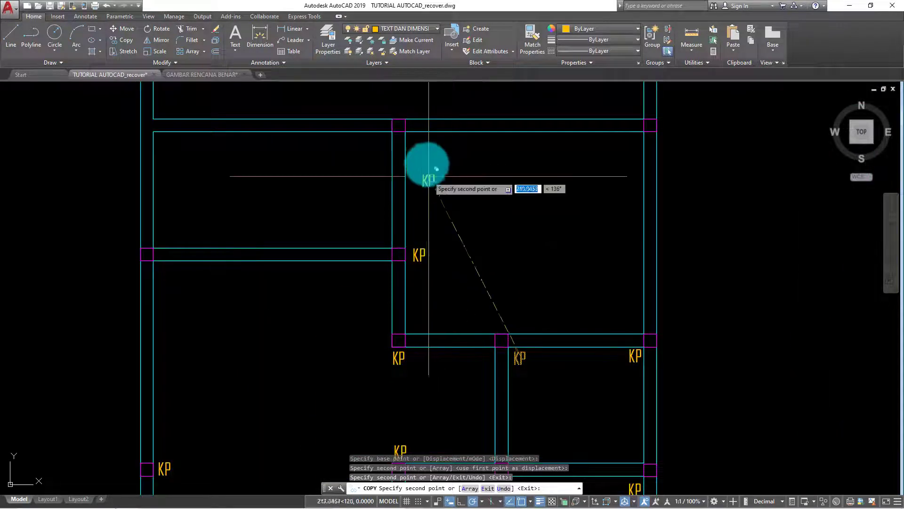
click(417, 143)
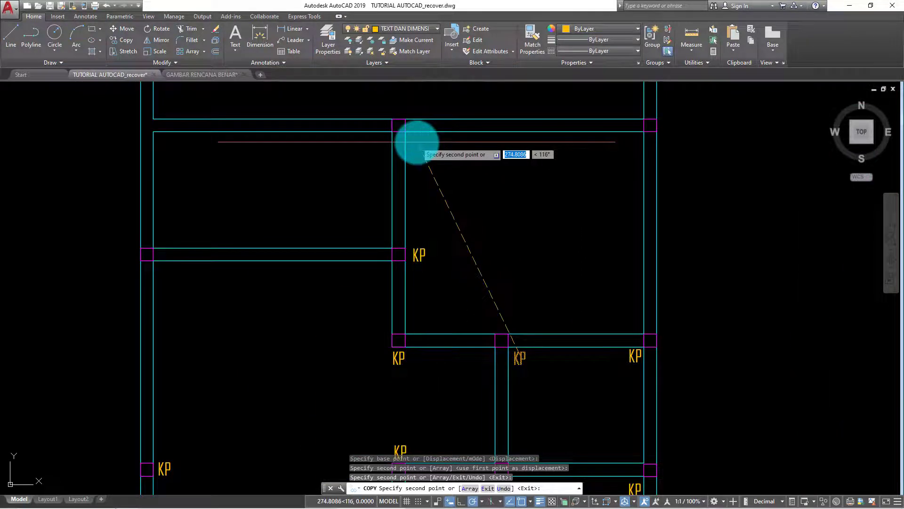
click(633, 141)
scroll(171, 276, up, 4)
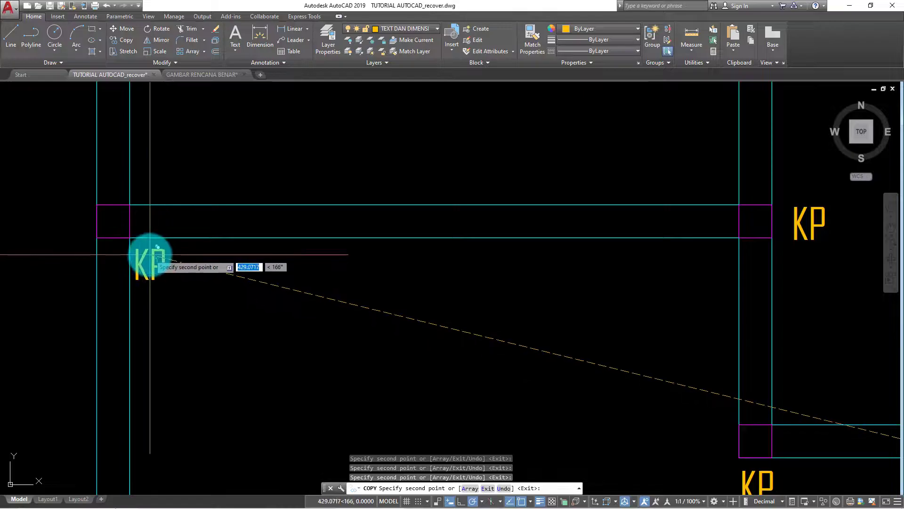
click(156, 246)
- Place the final KP copies at the remaining corner columns, including the lower-left
scroll(246, 265, down, 4)
scroll(250, 325, up, 2)
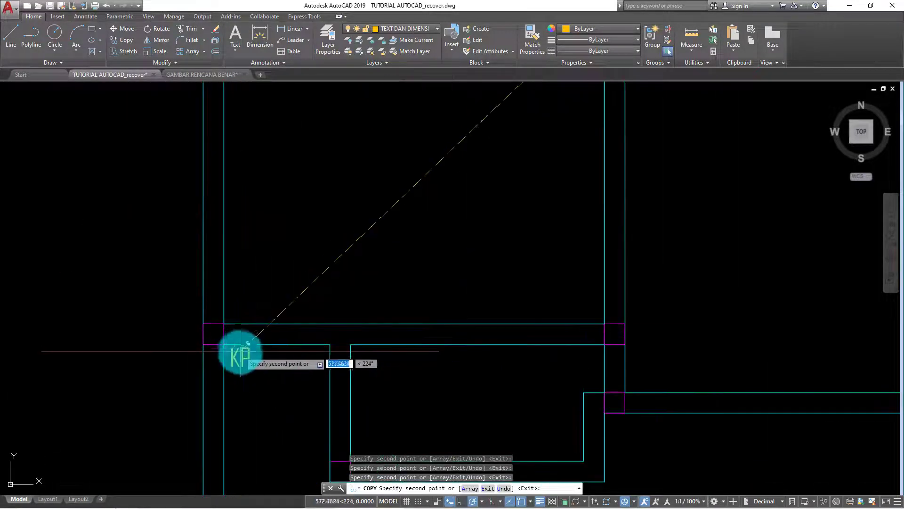
scroll(294, 330, down, 2)
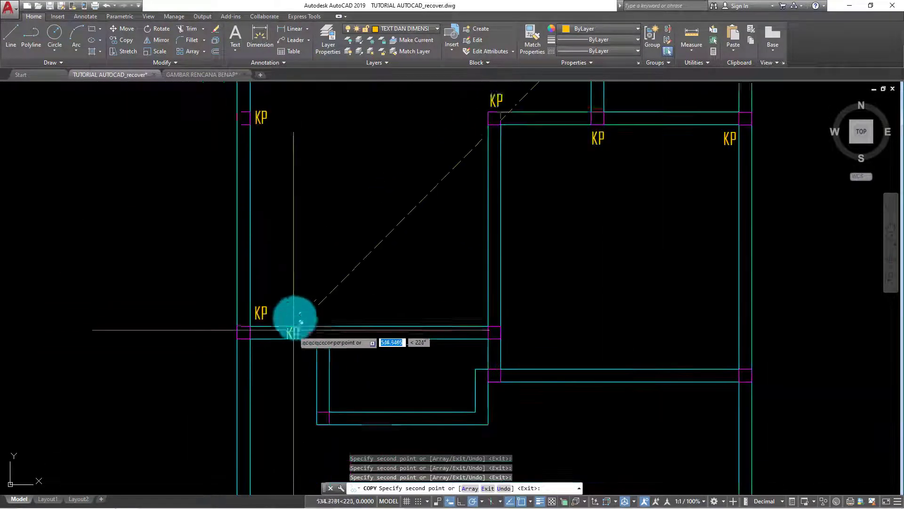
scroll(316, 382, up, 2)
click(302, 371)
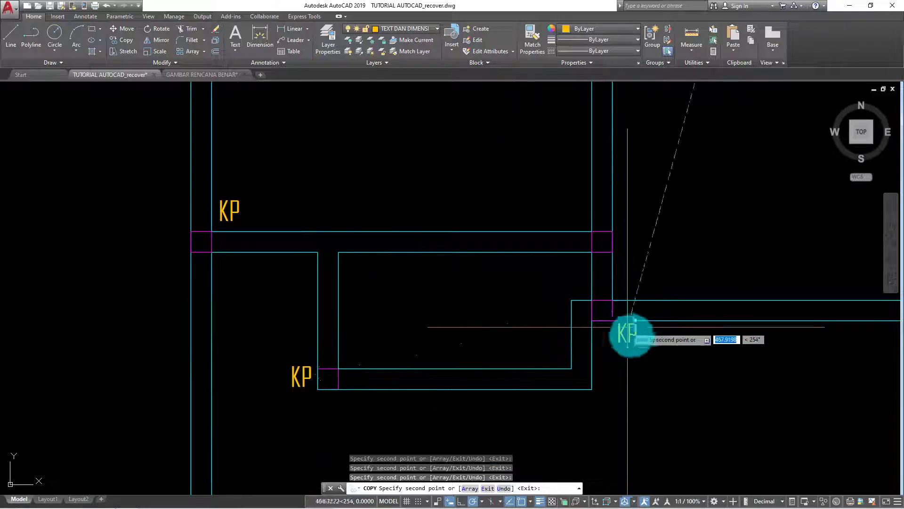
click(610, 337)
click(635, 235)
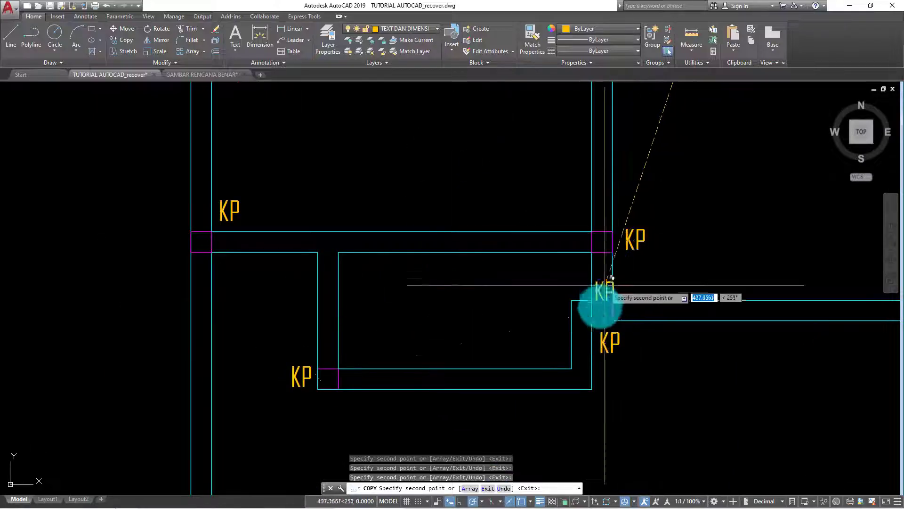
scroll(601, 303, down, 5)
scroll(725, 325, up, 5)
click(752, 301)
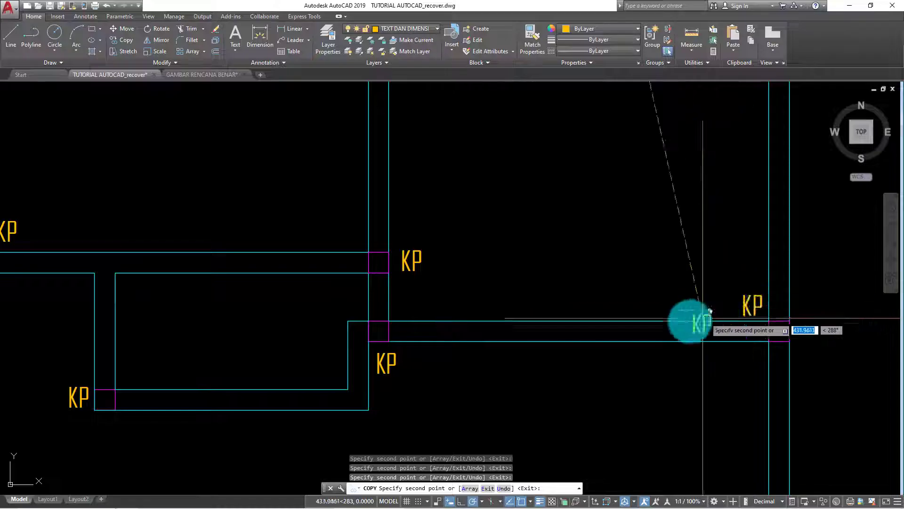
scroll(645, 344, down, 3)
key(Escape)
scroll(515, 326, down, 1)
scroll(404, 186, up, 4)
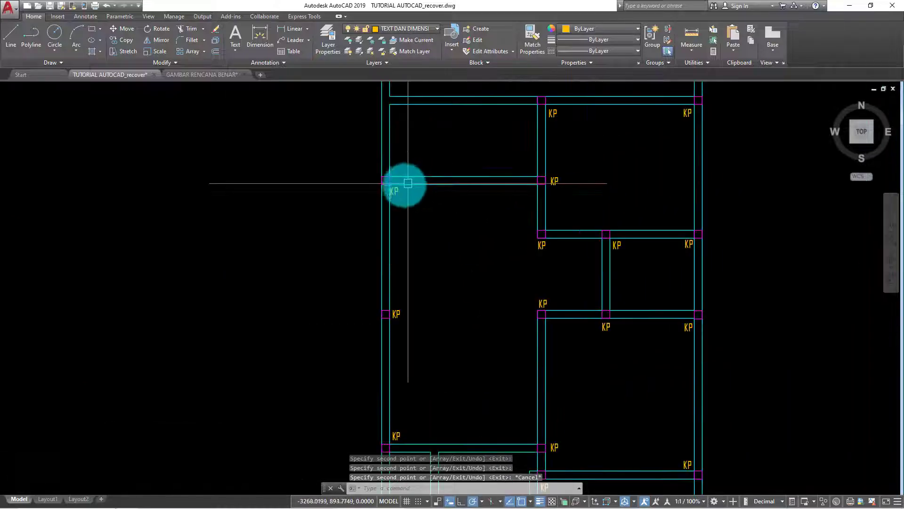
scroll(386, 193, up, 2)
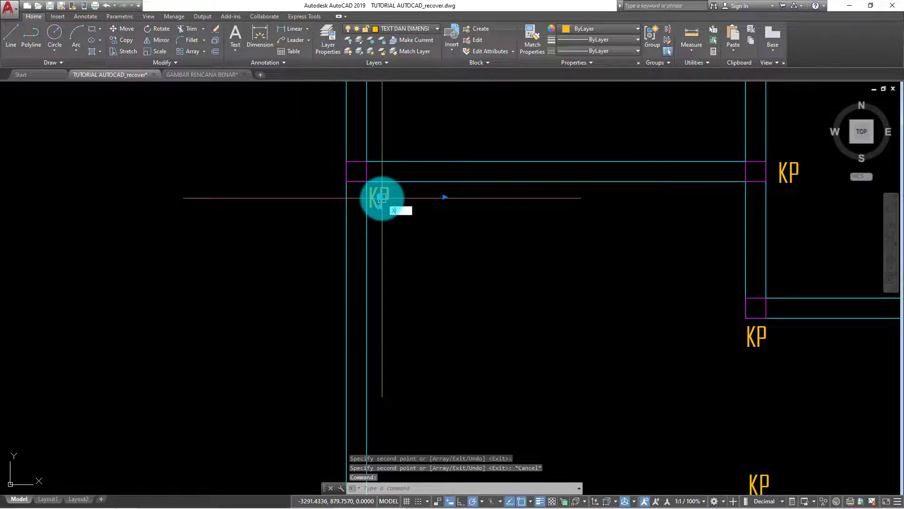
- Copy the KP label along the top beam and change the copy's text to 'SLOOF 15 X 20'
key(Return)
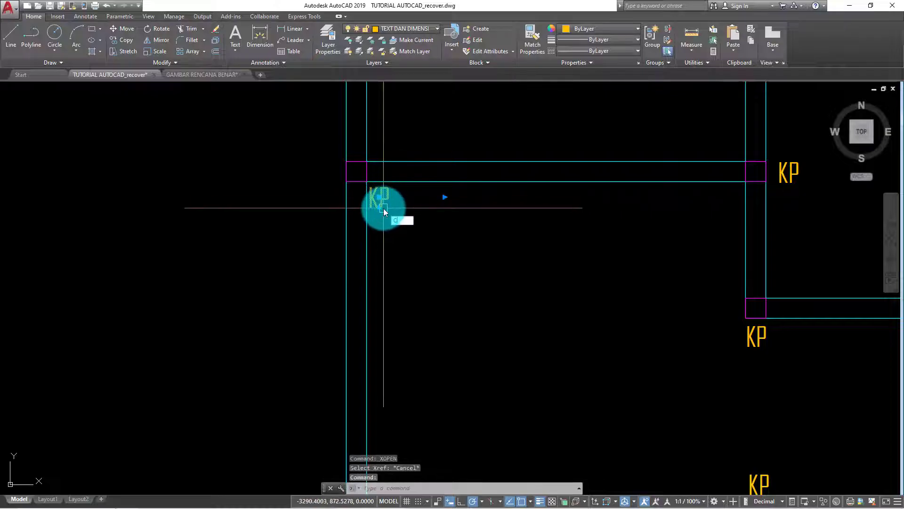
text(o)
key(Return)
click(380, 197)
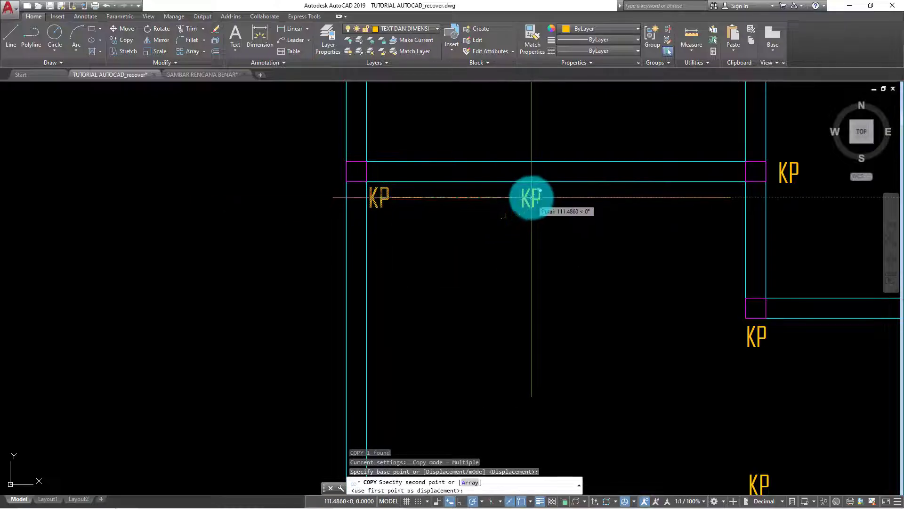
click(531, 197)
key(Escape)
double_click(532, 197)
text(SLOOF 15 X 20)
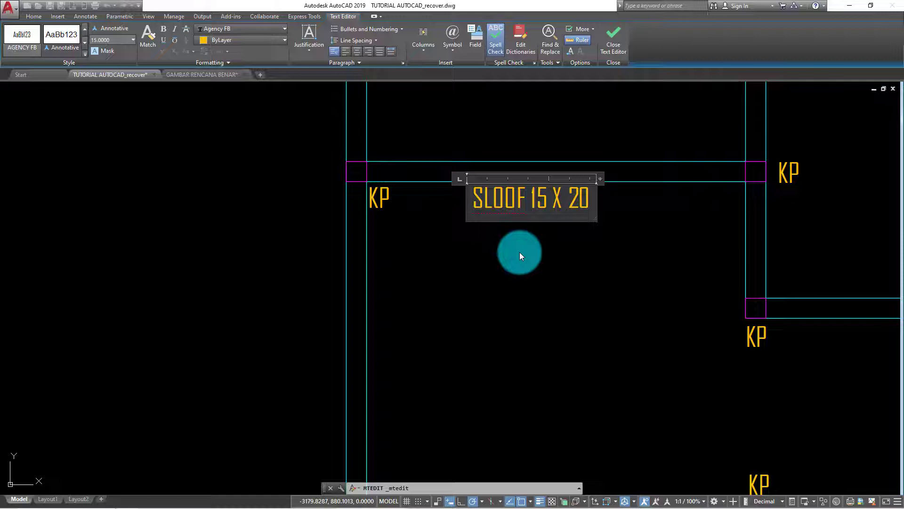
click(520, 255)
scroll(519, 255, down, 5)
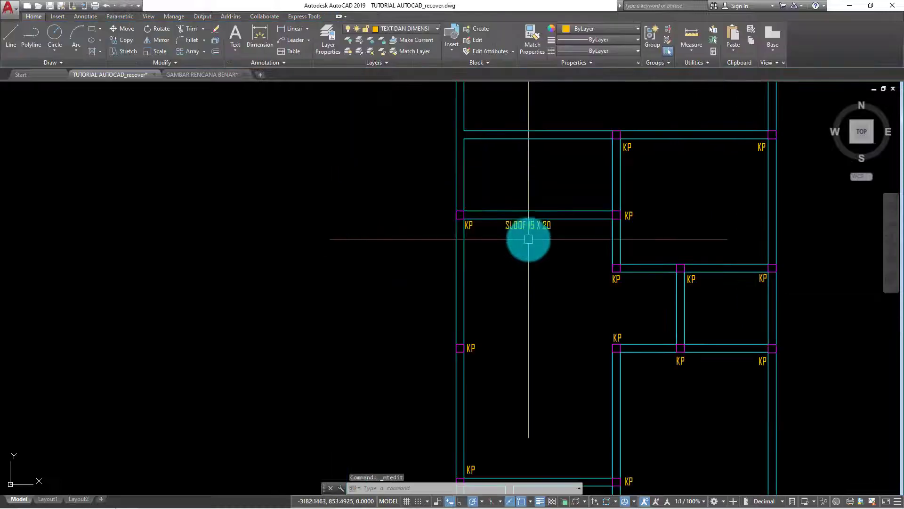
middle_drag(525, 236, 428, 177)
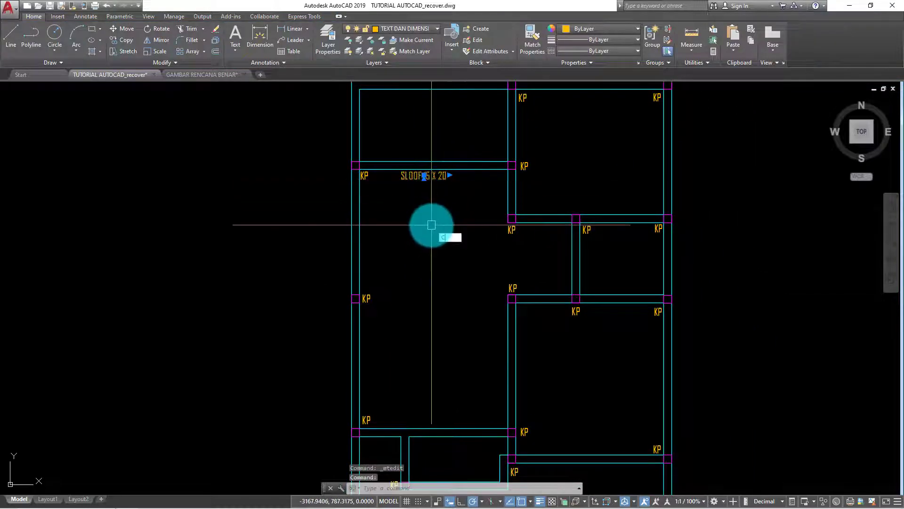
- Copy the SLOOF 15 X 20 label onto the upper, lower and right horizontal beams
text(o)
key(Return)
click(424, 176)
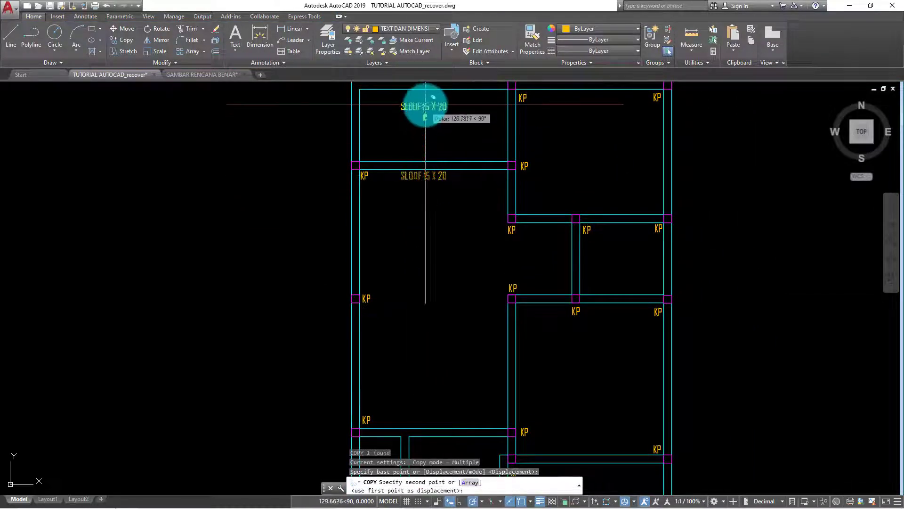
click(424, 98)
scroll(430, 216, down, 3)
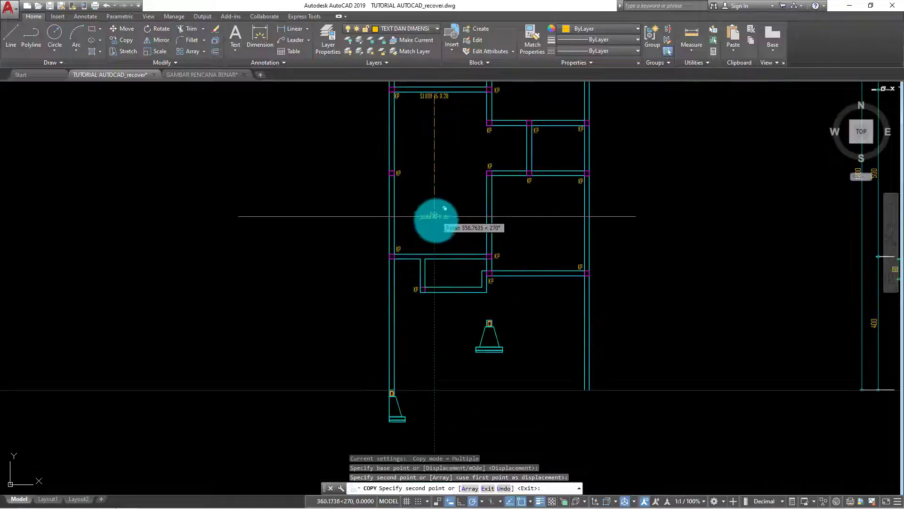
click(435, 246)
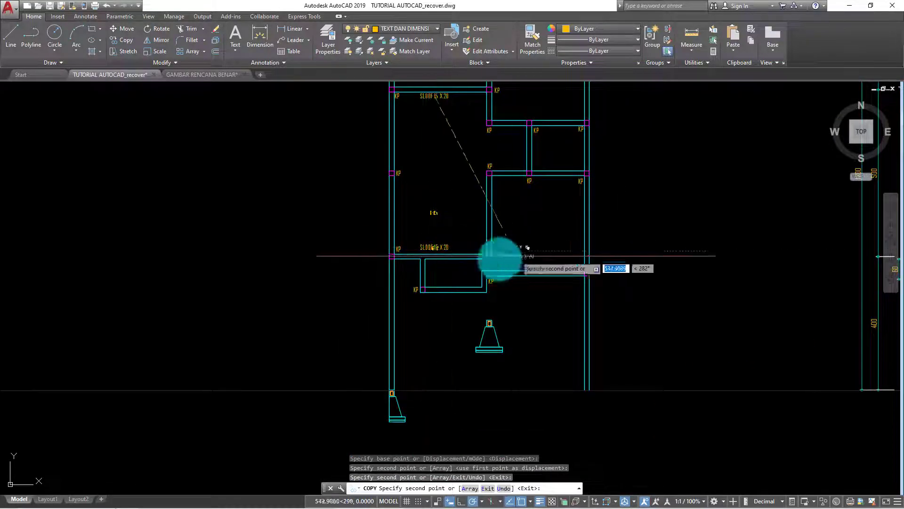
scroll(462, 275, up, 4)
click(443, 289)
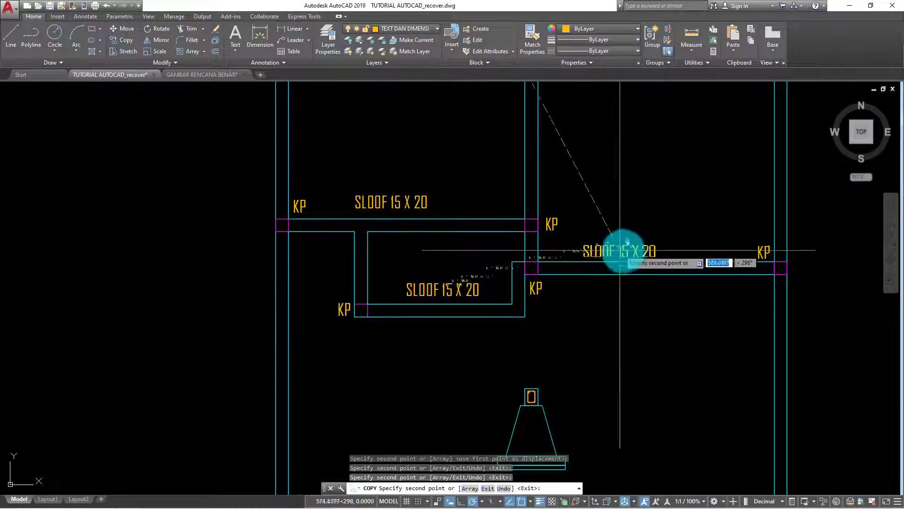
click(656, 249)
- Place more SLOOF 15 X 20 copies on the remaining horizontal beams, up to the top beam
scroll(646, 218, down, 3)
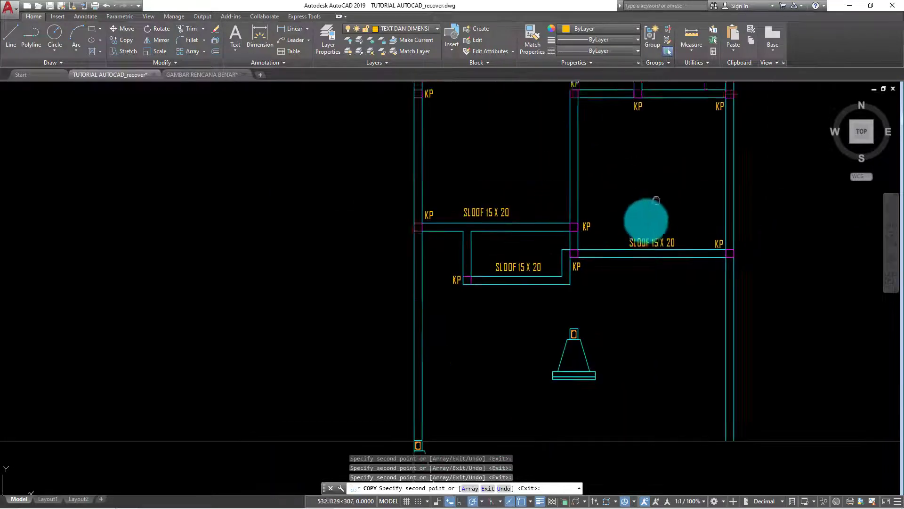
scroll(627, 186, up, 1)
scroll(621, 220, up, 2)
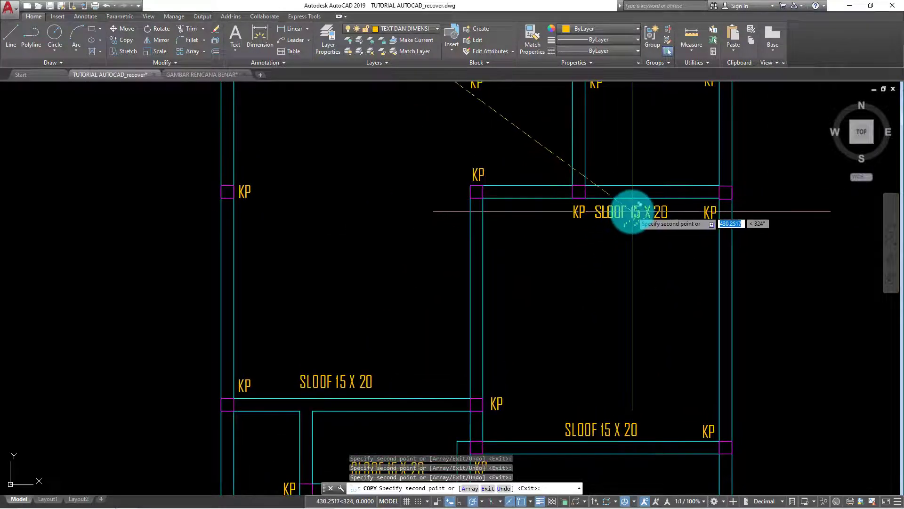
click(627, 214)
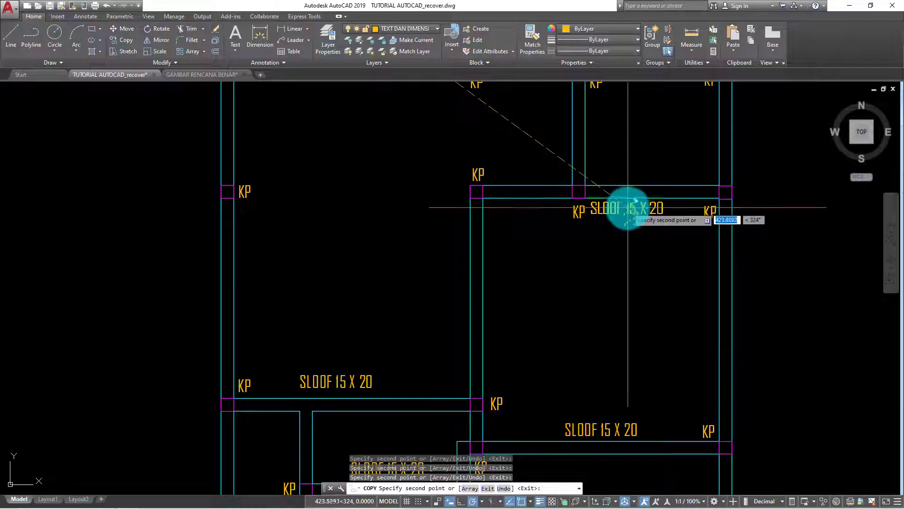
scroll(622, 198, down, 2)
scroll(612, 184, up, 2)
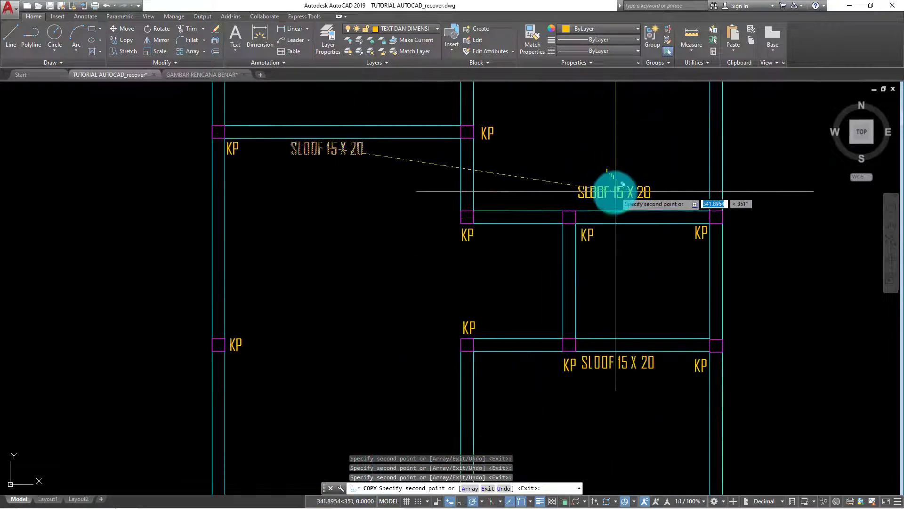
click(612, 196)
scroll(575, 246, down, 2)
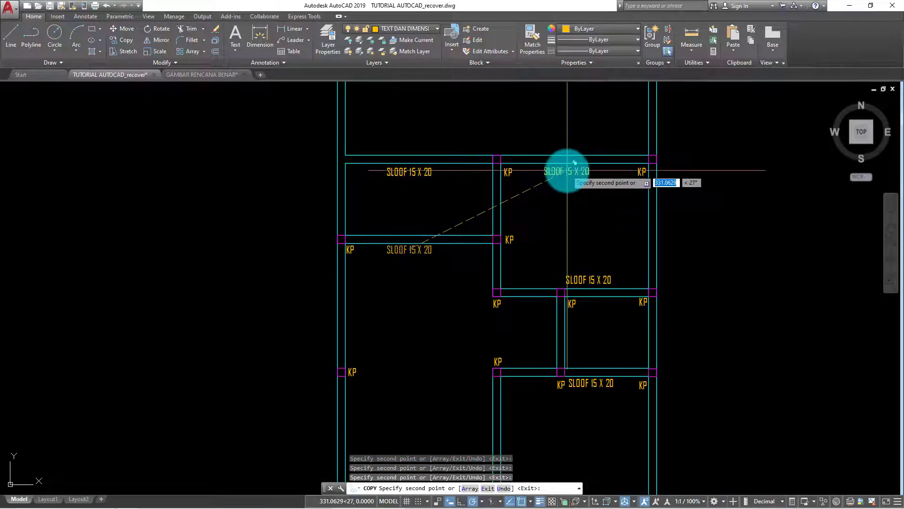
click(567, 170)
scroll(565, 207, down, 2)
scroll(516, 144, up, 2)
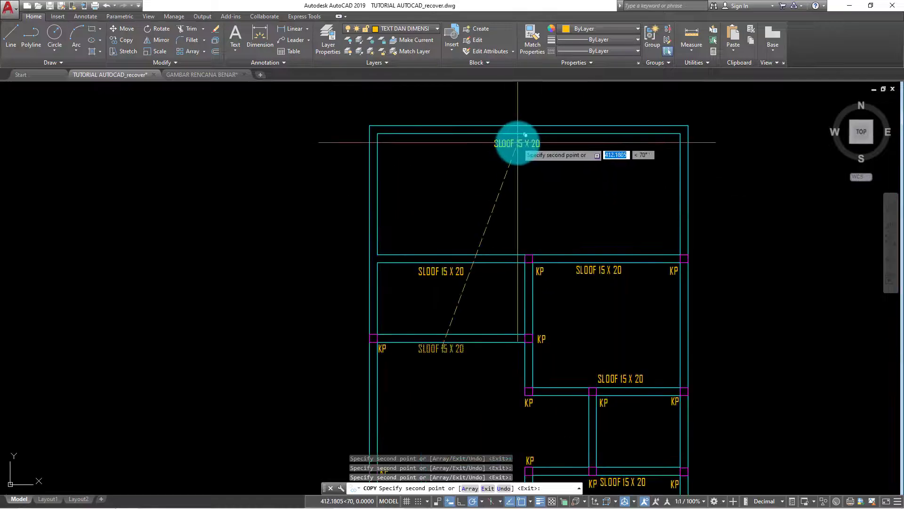
click(518, 142)
scroll(541, 198, down, 2)
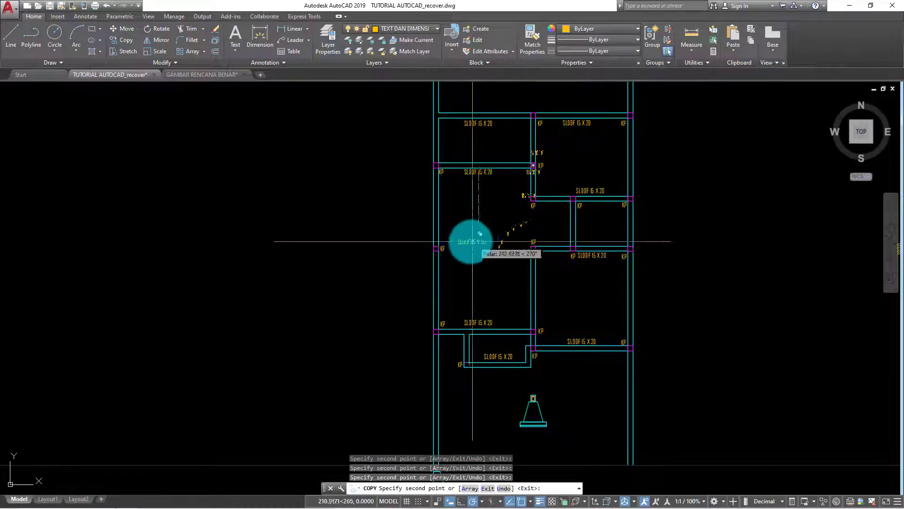
- Rotate a SLOOF 15 X 20 label to vertical and position it beside the left beam
key(Escape)
scroll(474, 254, up, 5)
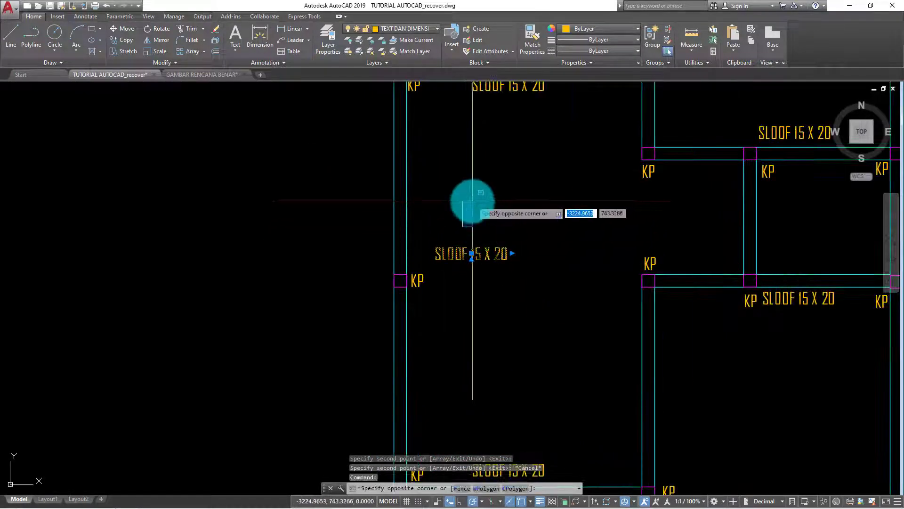
click(483, 219)
key(Return)
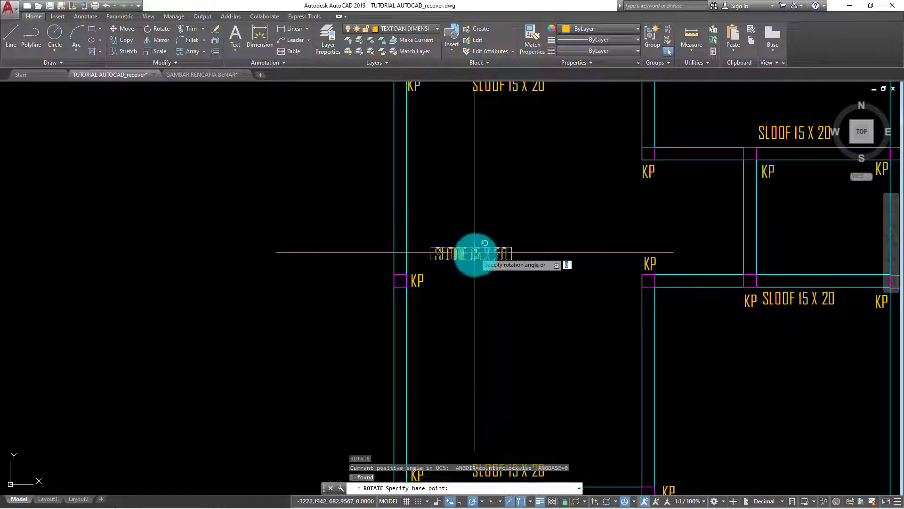
click(475, 249)
click(474, 296)
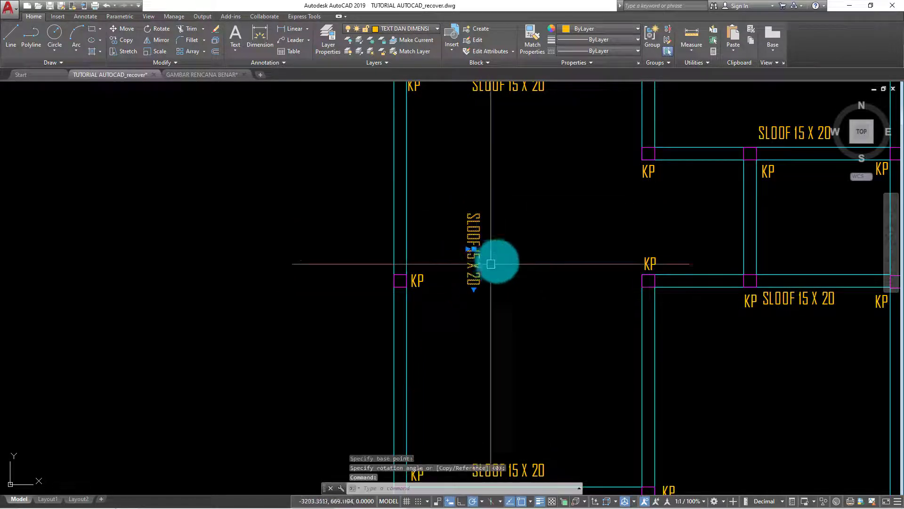
text(m)
key(Return)
click(534, 242)
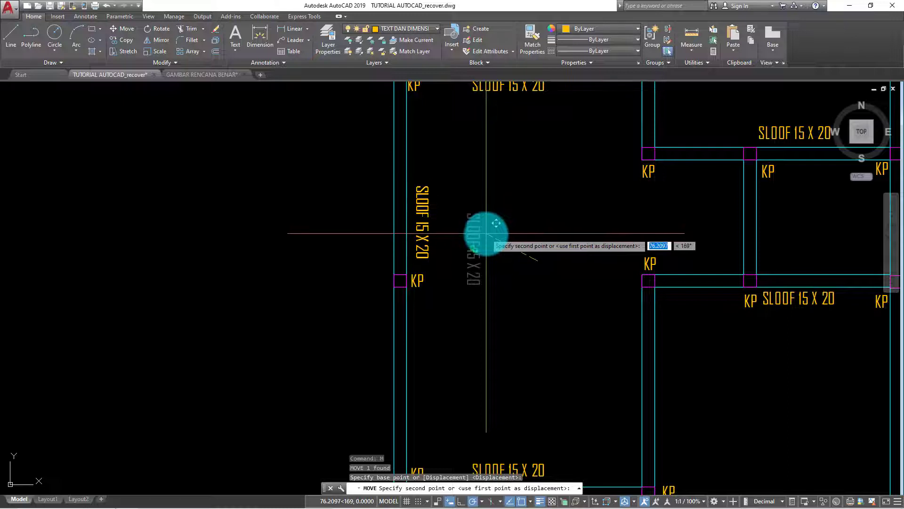
middle_drag(461, 208, 467, 222)
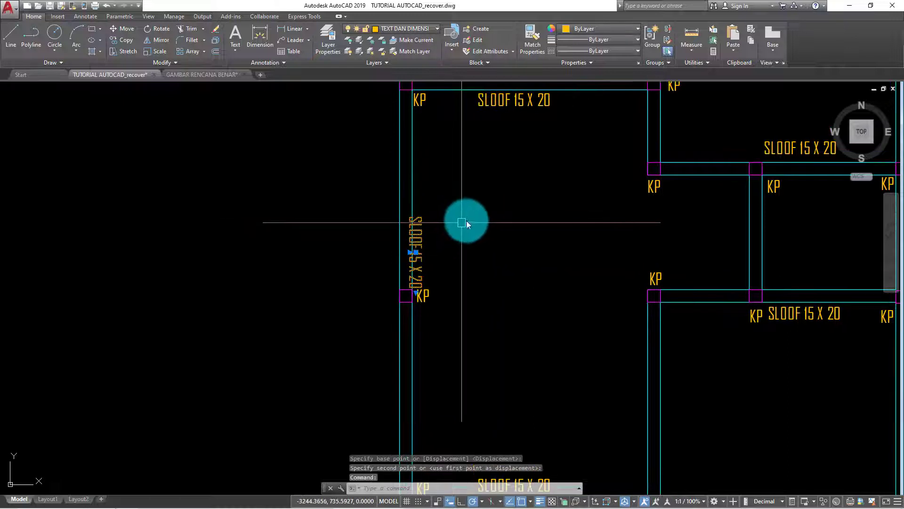
click(425, 244)
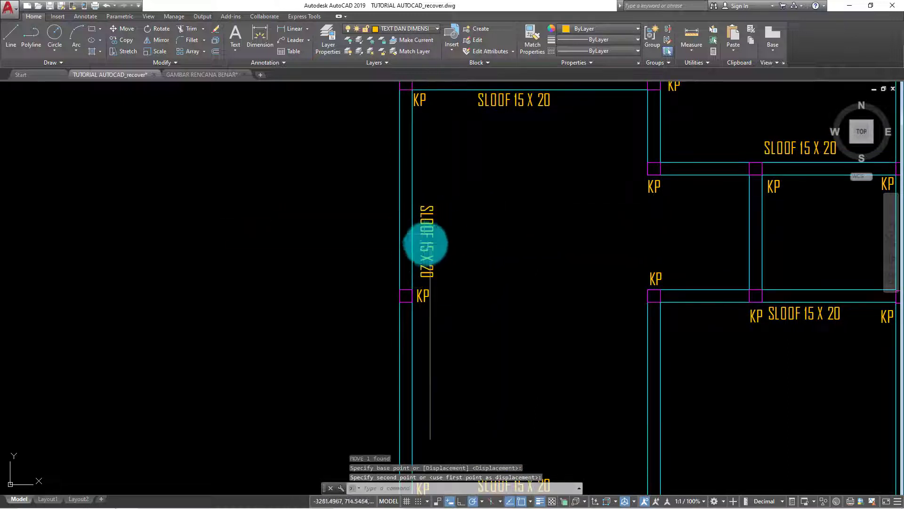
- Copy the vertical SLOOF label onto the lower-left vertical beam
text(co)
key(Return)
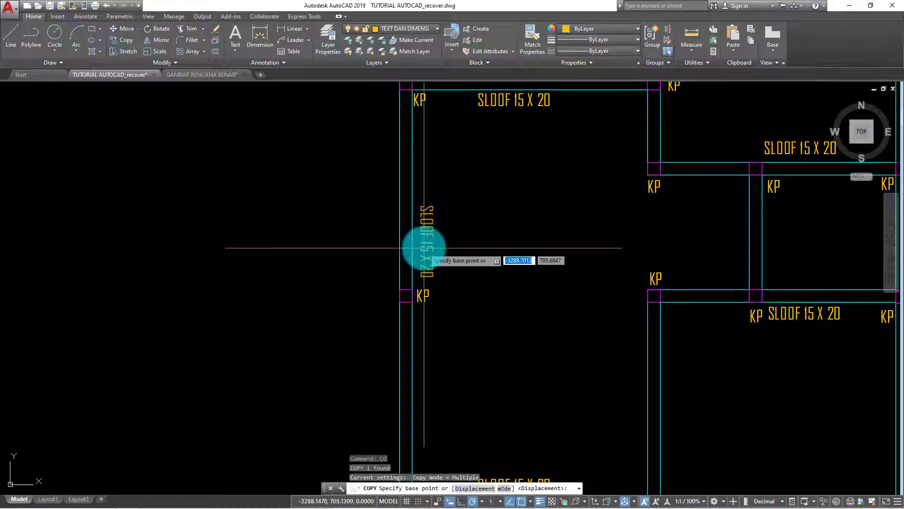
click(436, 244)
scroll(462, 242, down, 6)
scroll(473, 295, up, 5)
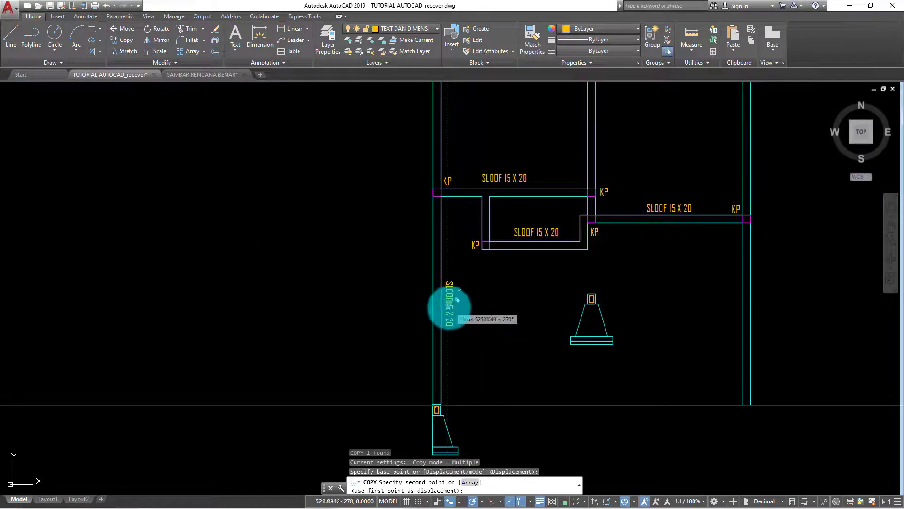
click(446, 307)
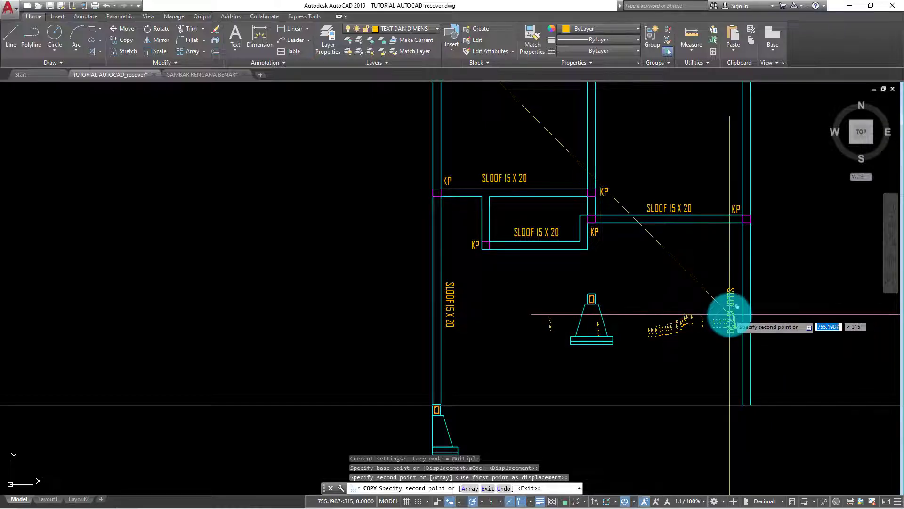
key(Escape)
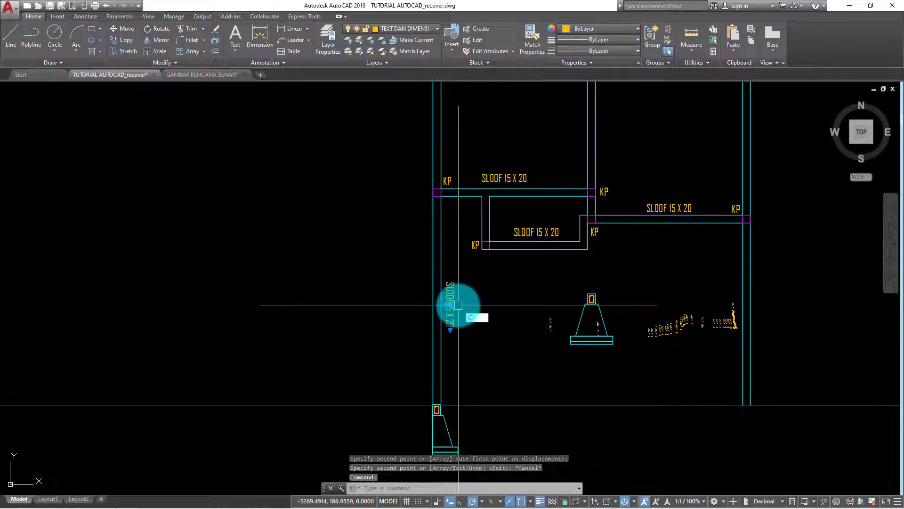
- Place vertical SLOOF 15 X 20 copies on the remaining right-side vertical beams
text(o)
key(Return)
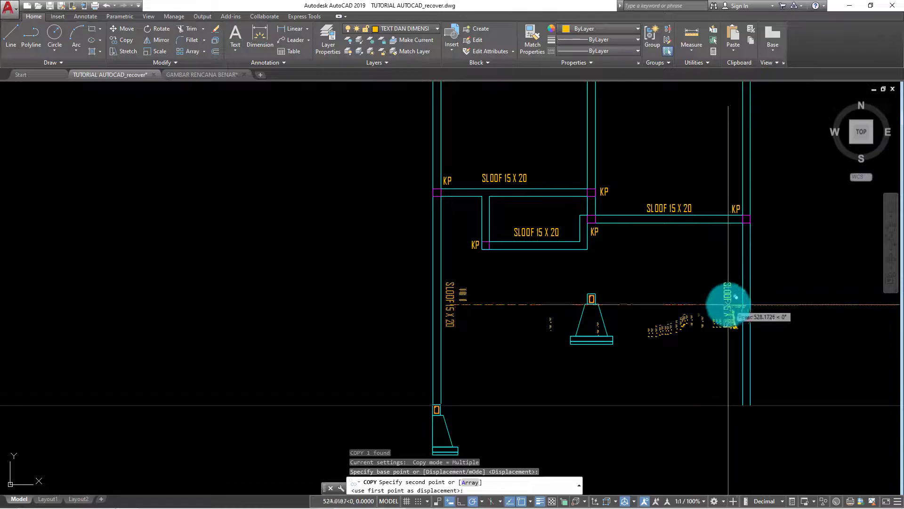
click(734, 303)
scroll(701, 320, down, 3)
scroll(697, 296, up, 2)
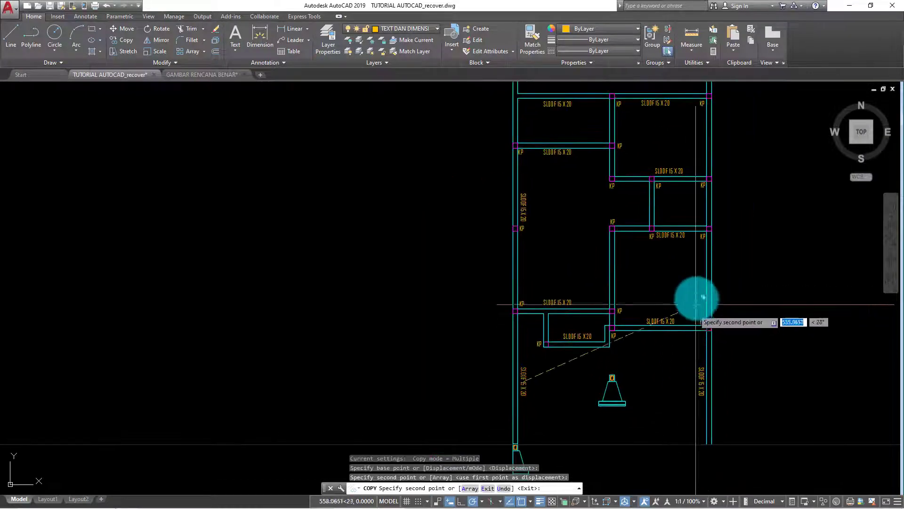
scroll(700, 278, up, 1)
click(709, 266)
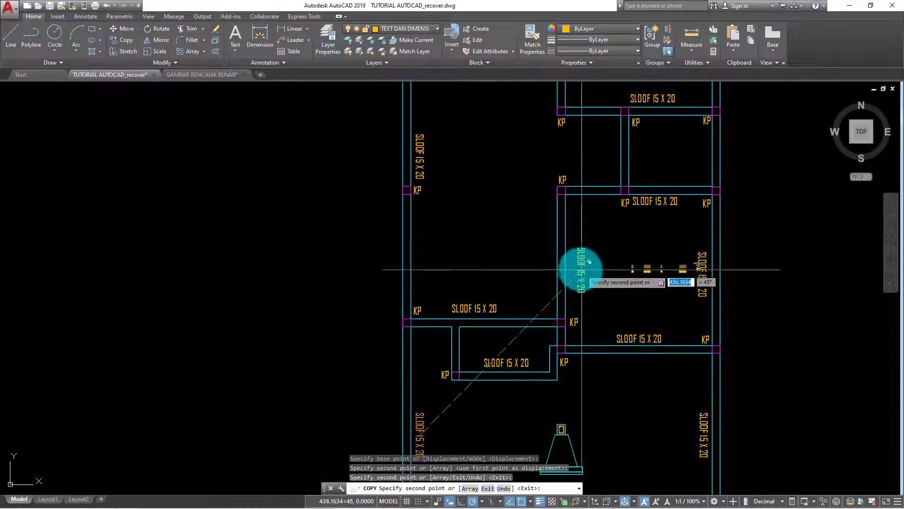
click(583, 261)
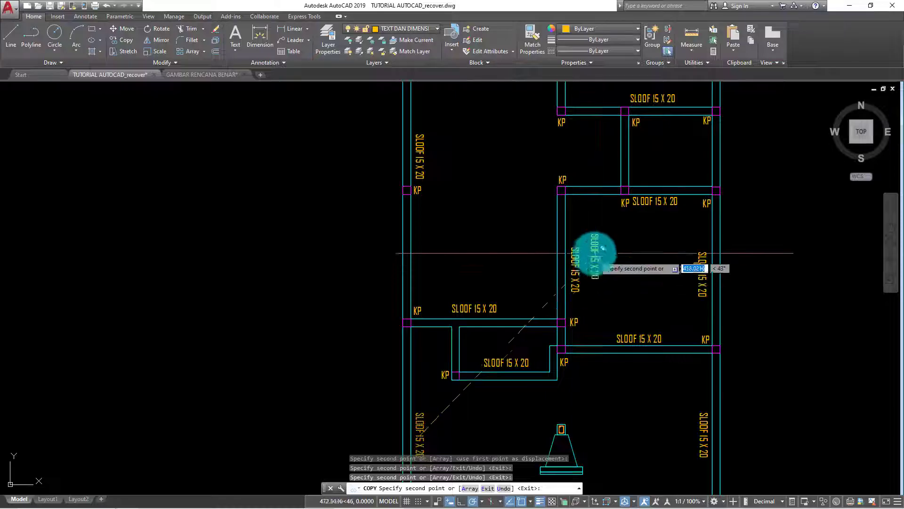
scroll(576, 236, down, 2)
scroll(651, 283, up, 2)
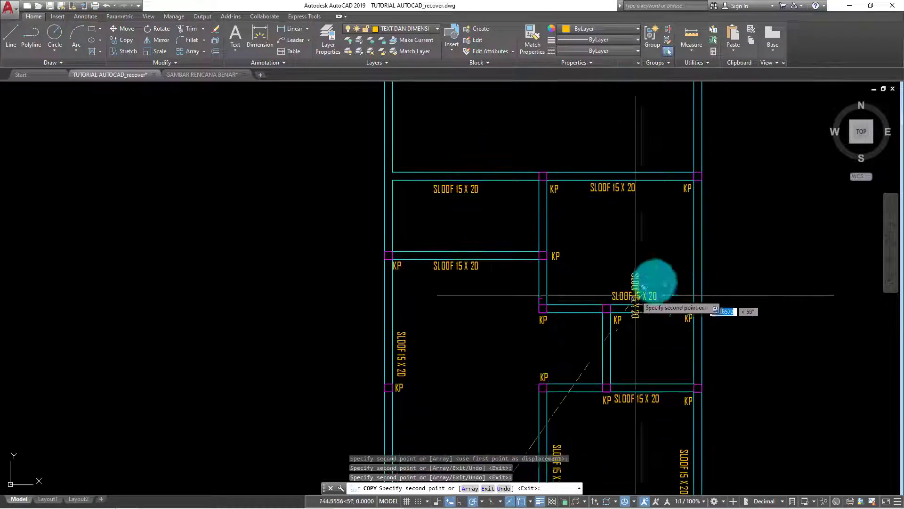
click(691, 241)
scroll(663, 202, up, 2)
scroll(651, 279, down, 2)
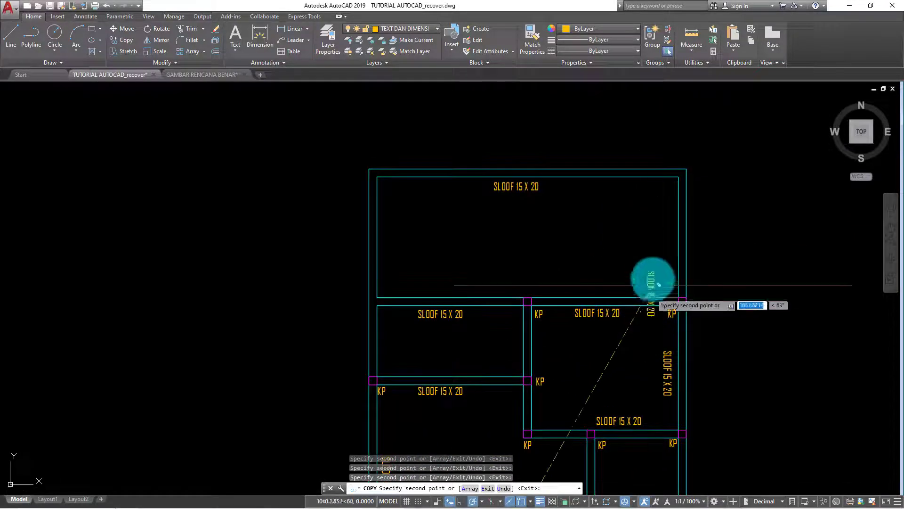
click(678, 232)
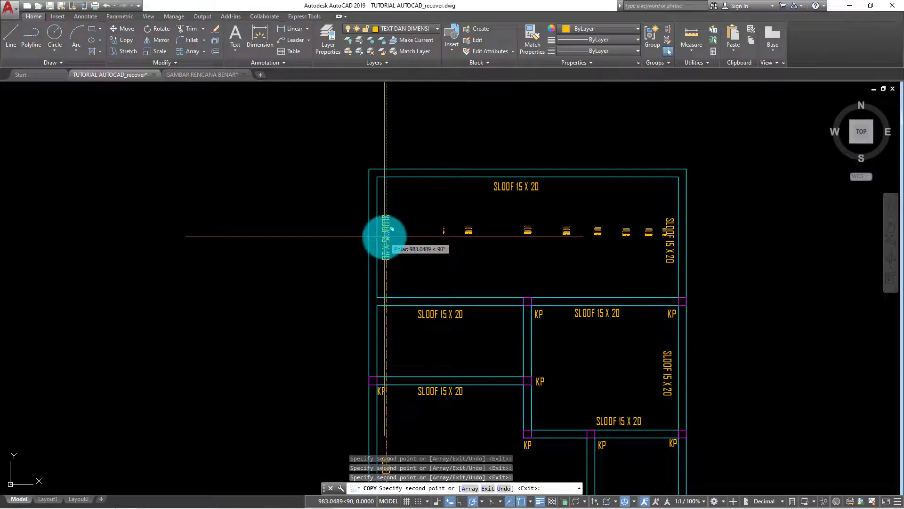
key(Escape)
scroll(525, 295, up, 2)
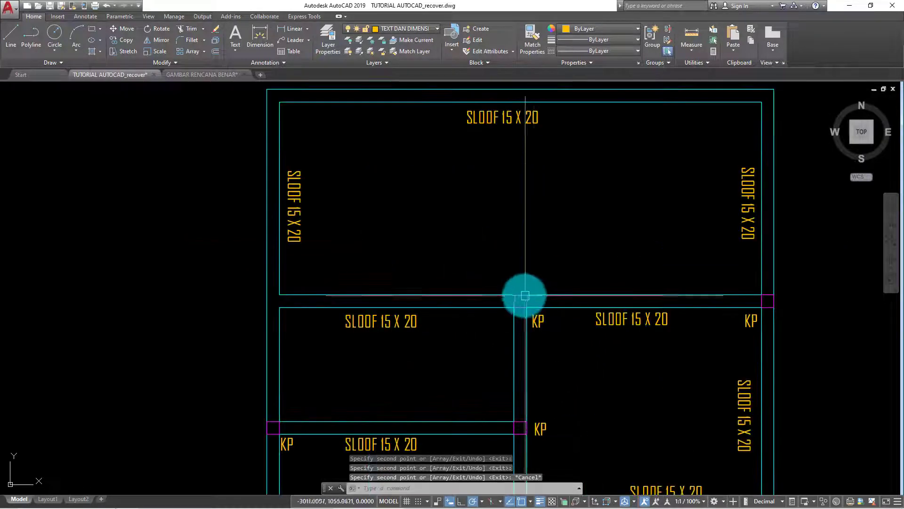
- Copy the KOLOM BETON column square to the plan's top-left and top-right corners
key(Return)
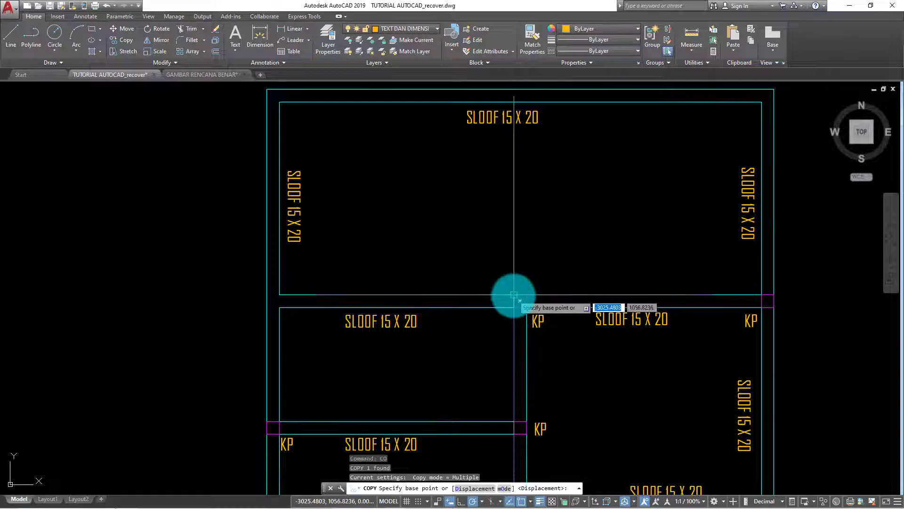
click(520, 300)
middle_drag(283, 101, 303, 175)
scroll(303, 174, up, 2)
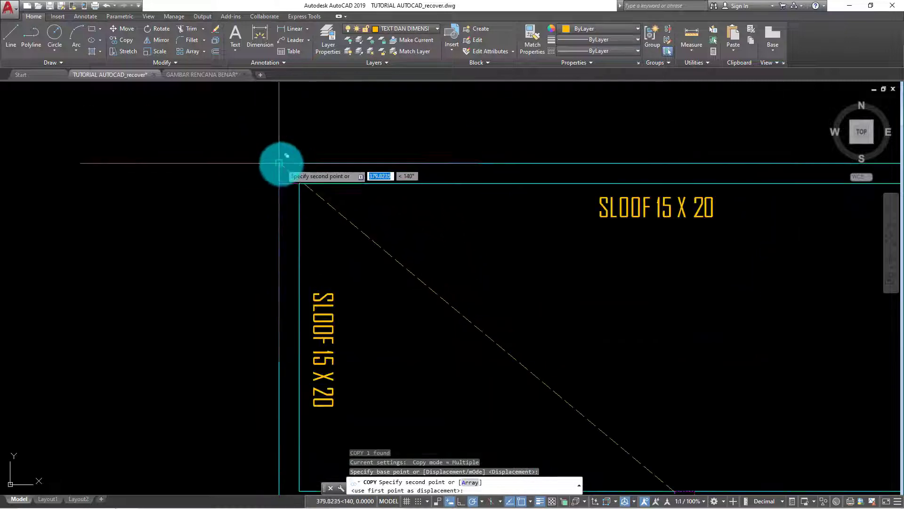
click(279, 163)
scroll(279, 163, down, 5)
scroll(557, 226, up, 1)
scroll(557, 194, up, 2)
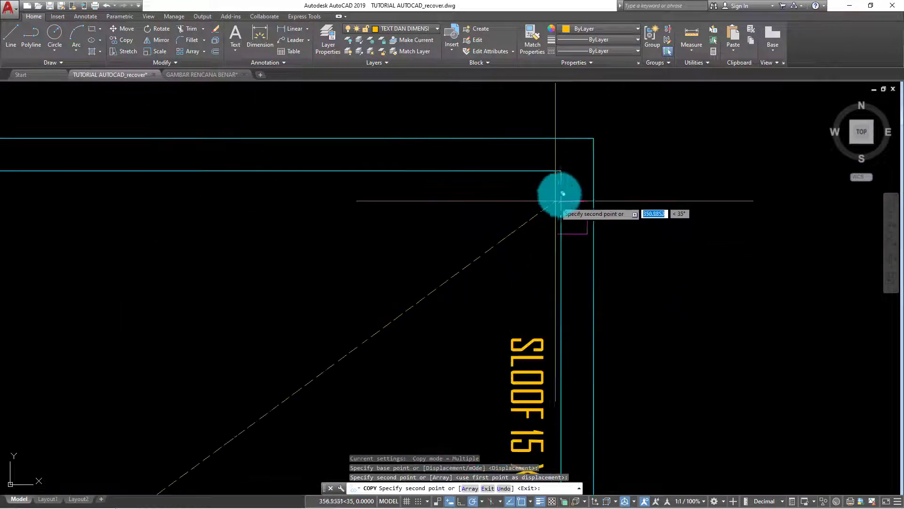
scroll(559, 166, up, 2)
click(487, 201)
key(Escape)
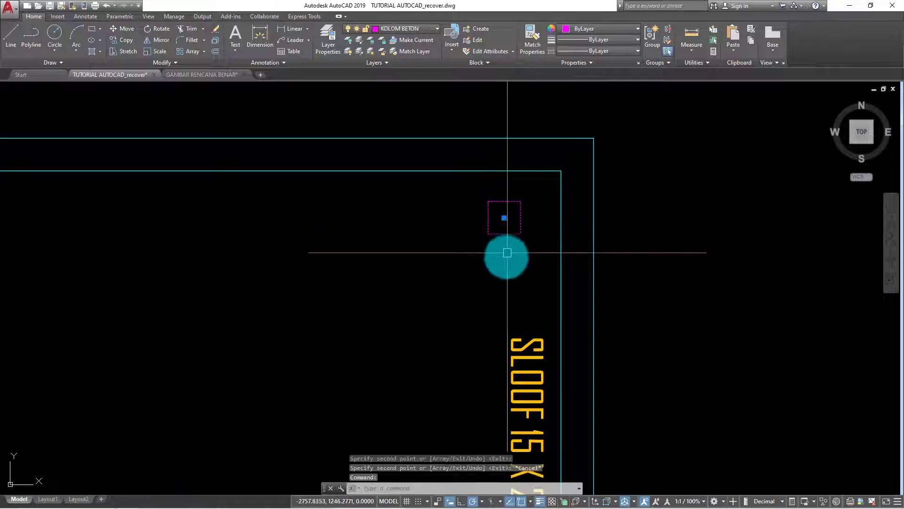
- Move the new column square exactly onto the top-right corner junction
text(m)
key(Return)
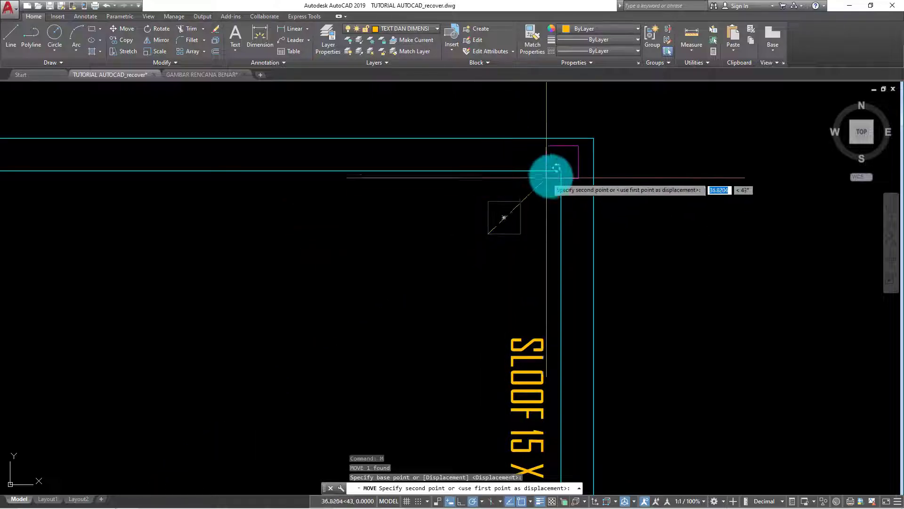
click(560, 170)
scroll(618, 203, down, 3)
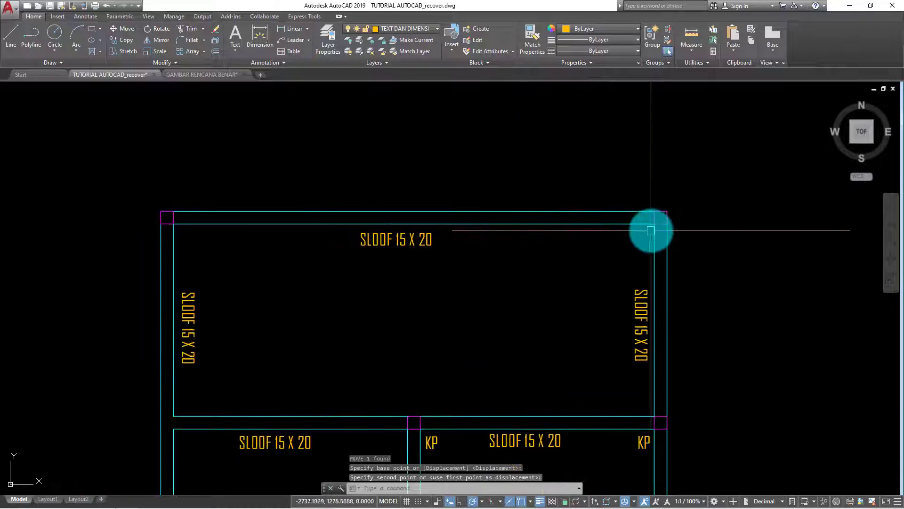
scroll(647, 222, up, 2)
click(651, 212)
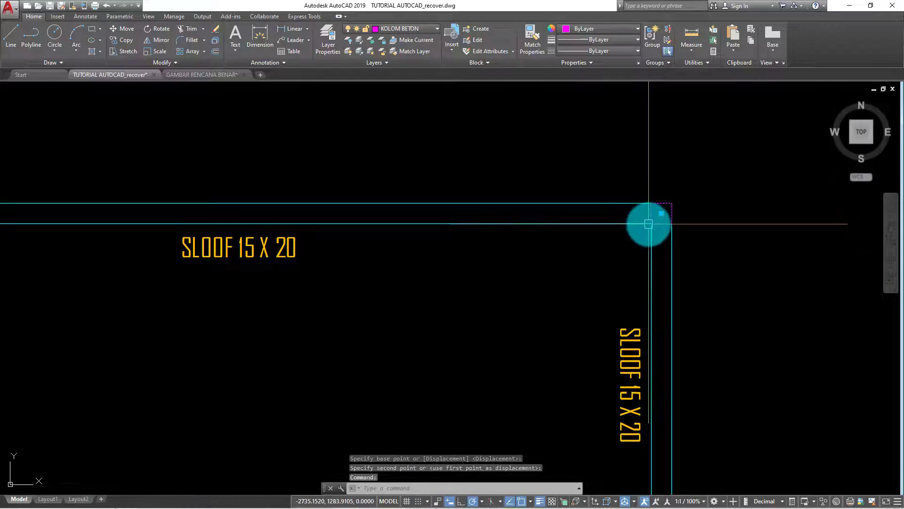
key(Return)
click(649, 224)
scroll(612, 212, down, 3)
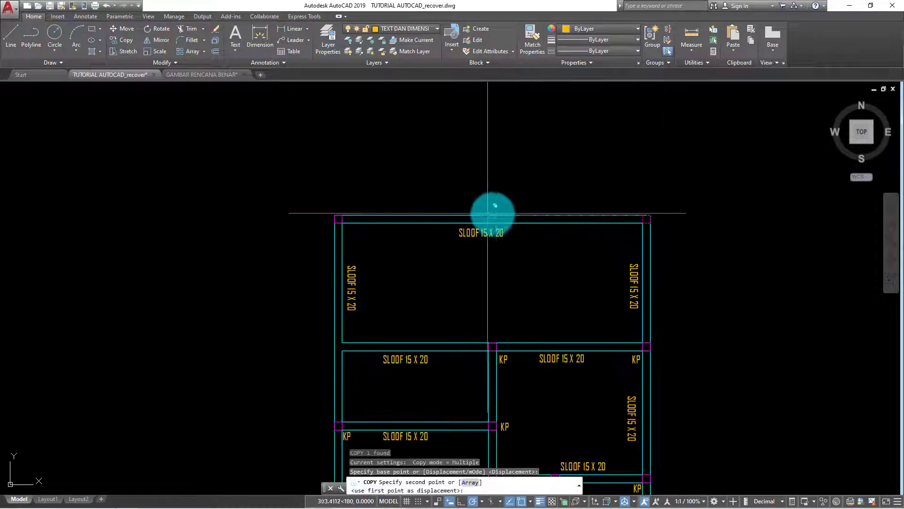
scroll(500, 217, down, 2)
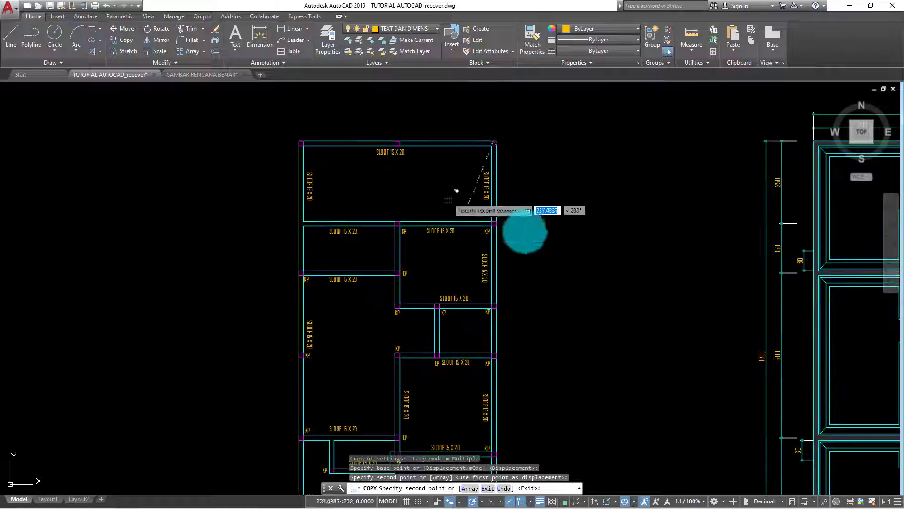
key(Escape)
scroll(394, 217, up, 2)
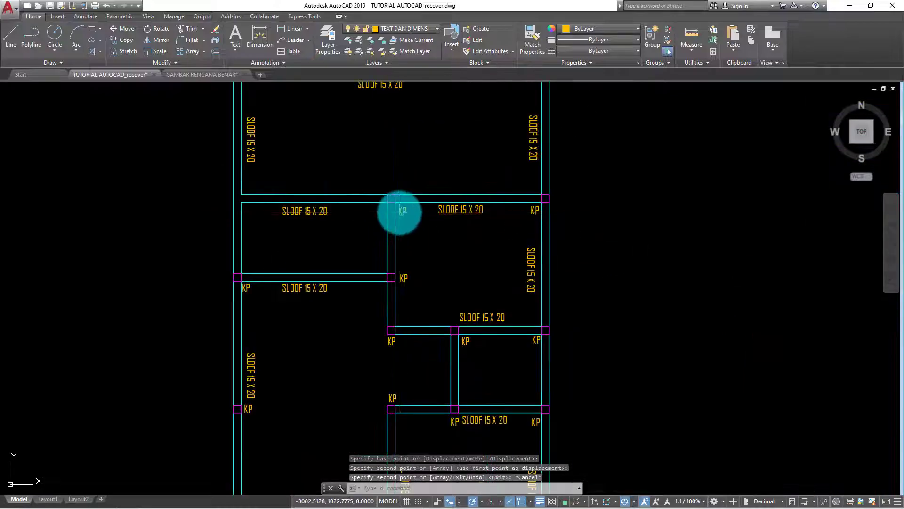
- Copy the KP label from the upper junction to the top-right junction
middle_drag(399, 212, 414, 286)
click(414, 282)
text(co)
key(Return)
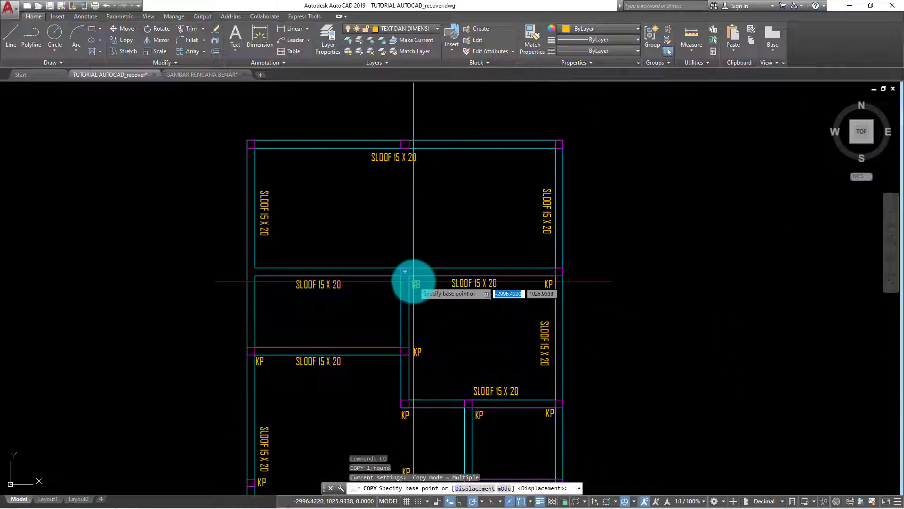
click(413, 283)
scroll(414, 151, up, 3)
scroll(417, 148, up, 2)
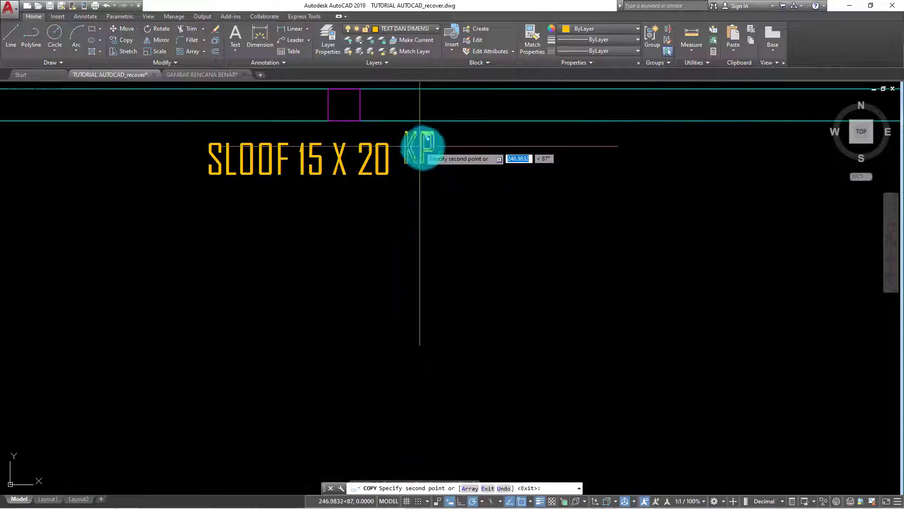
scroll(419, 145, down, 3)
scroll(325, 207, up, 3)
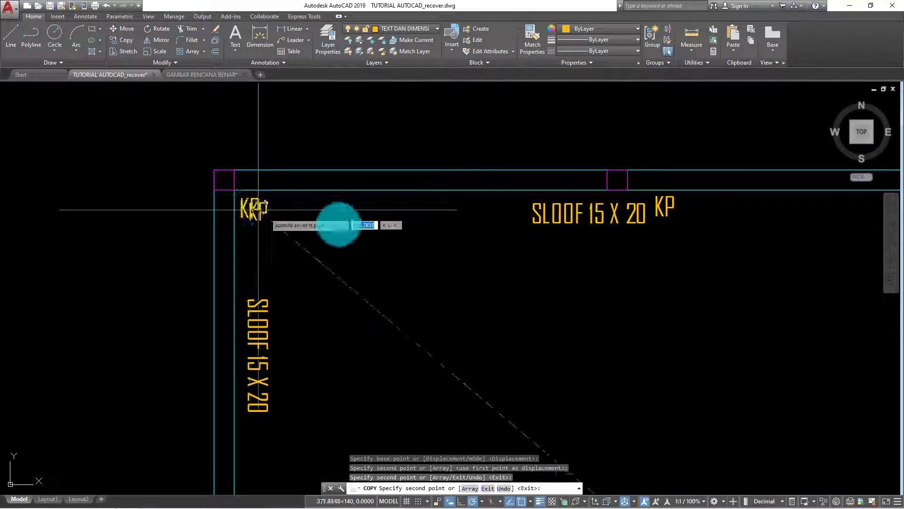
scroll(329, 226, down, 3)
scroll(642, 219, up, 3)
click(642, 216)
key(Escape)
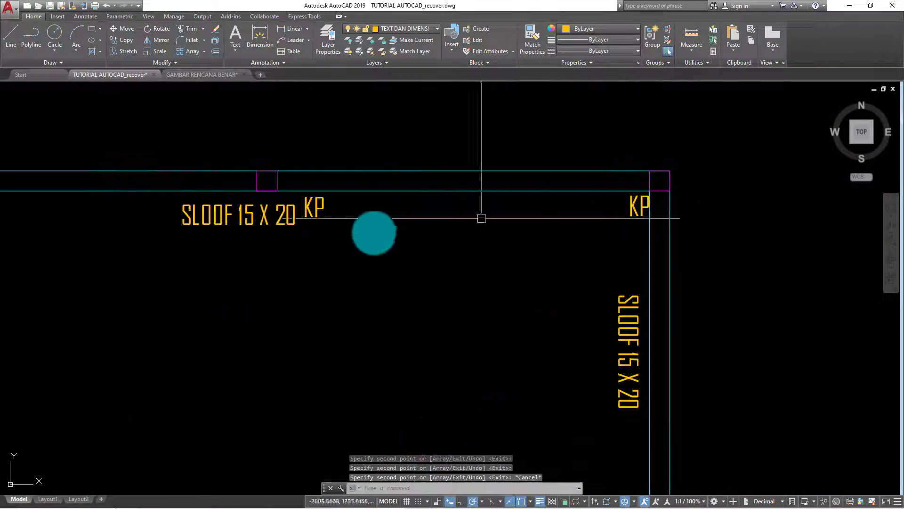
- Shift the SLOOF label left and place the middle KP label beside its column
click(292, 214)
scroll(414, 273, down, 2)
text(m)
key(Return)
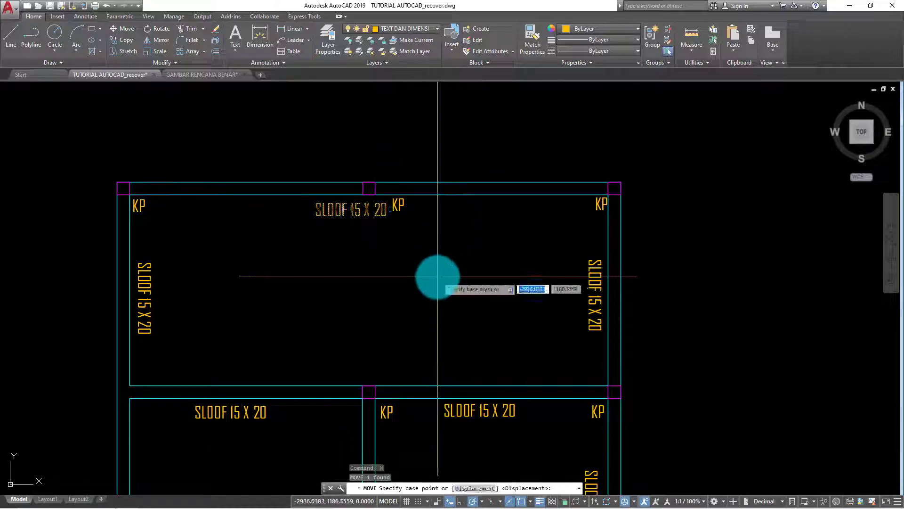
click(437, 277)
click(381, 277)
click(398, 205)
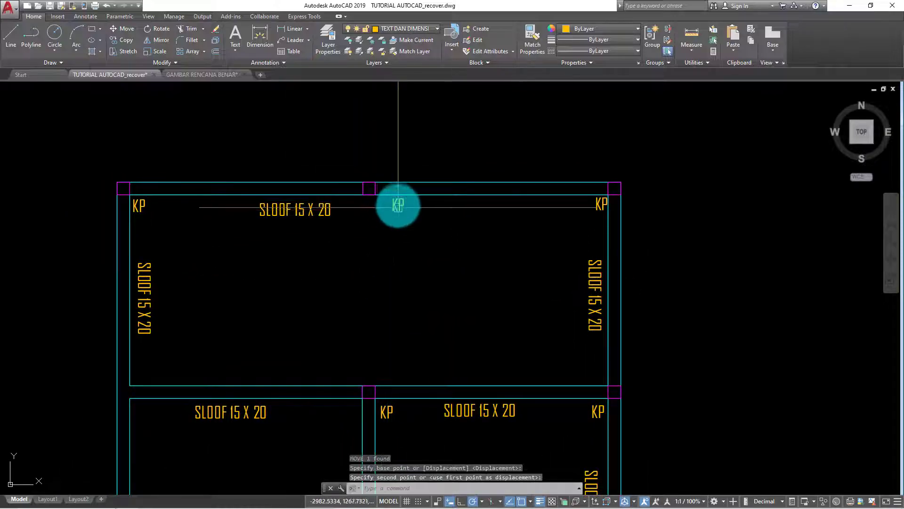
text(m)
key(Return)
click(499, 271)
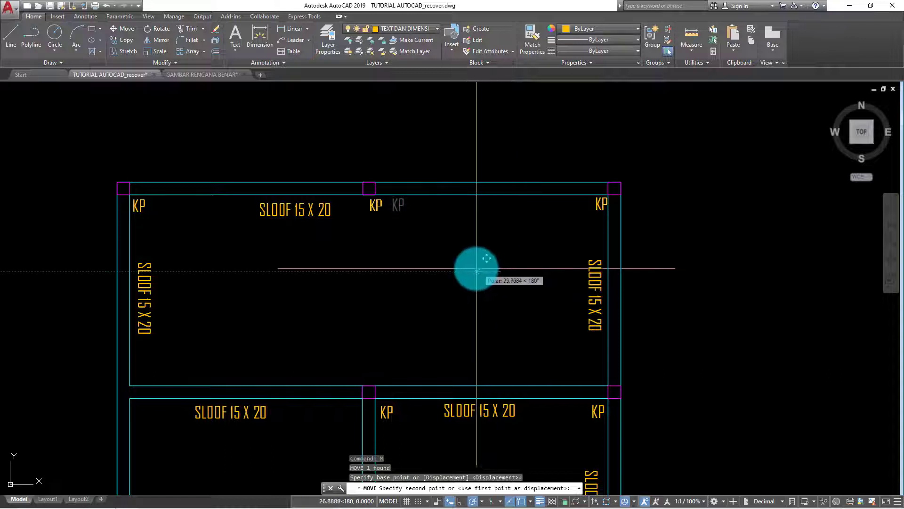
click(466, 269)
- Put SLOOF 15 X 20 in the top beam's left half and copy it to the right half
click(313, 221)
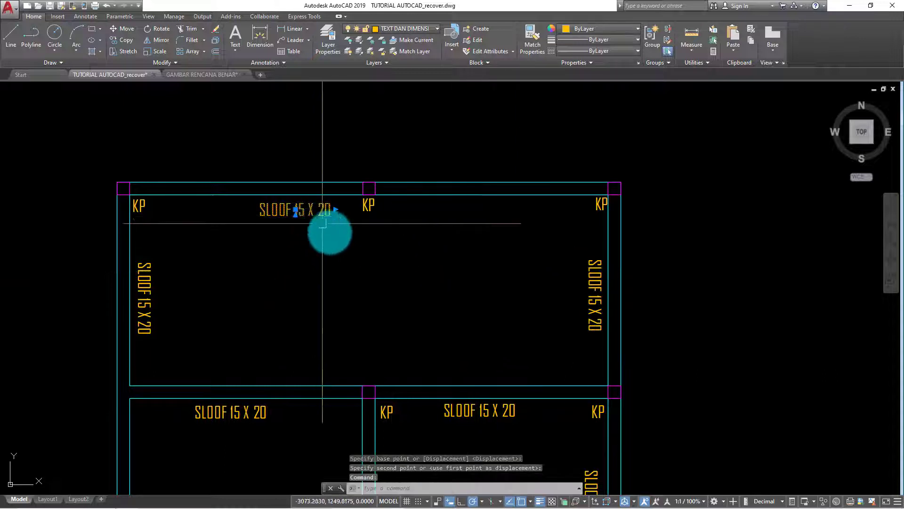
text(m)
key(Return)
click(448, 308)
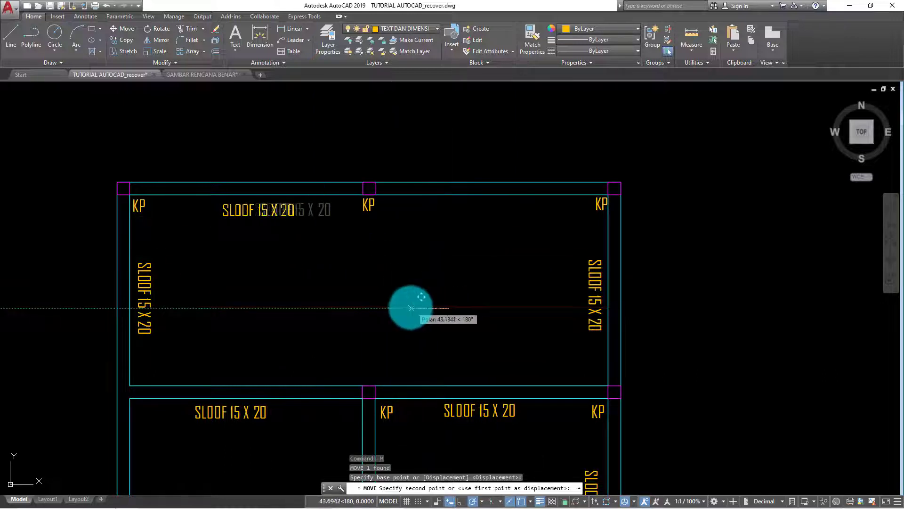
click(411, 308)
click(235, 211)
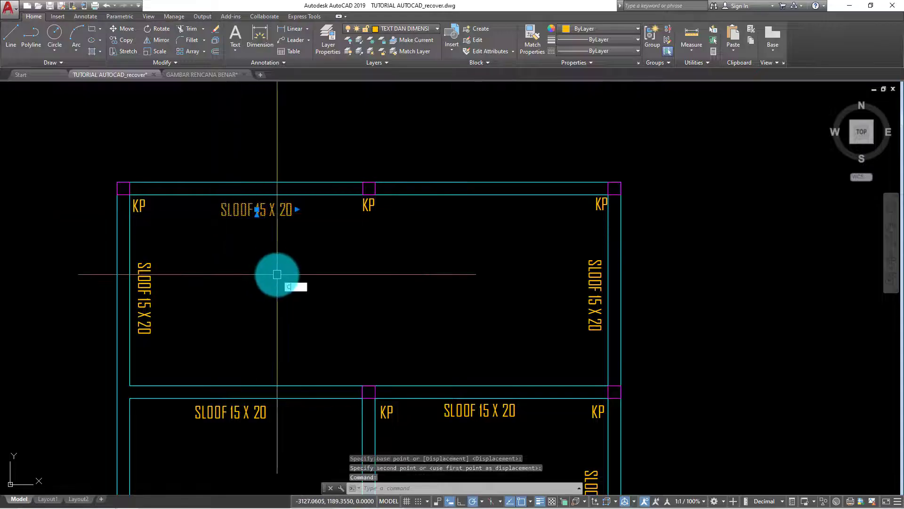
key(Return)
click(227, 272)
click(460, 272)
key(Escape)
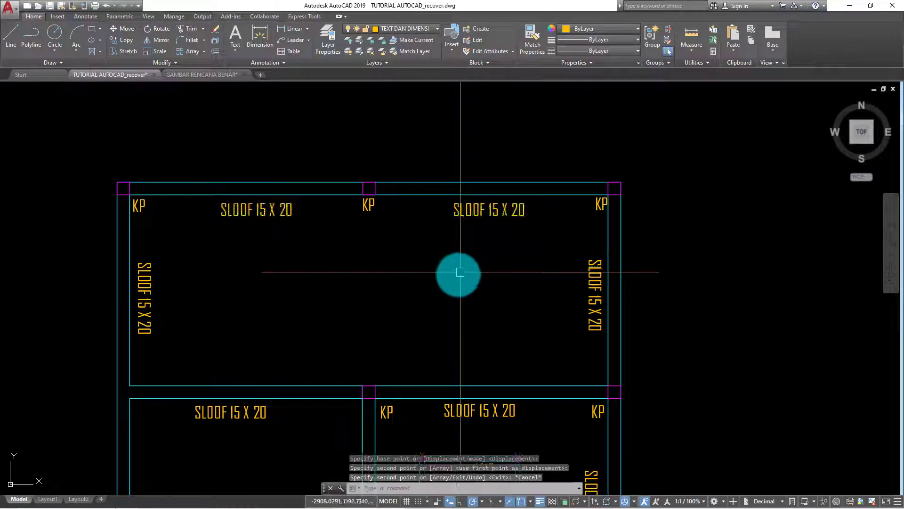
scroll(460, 271, down, 6)
middle_drag(450, 208, 535, 299)
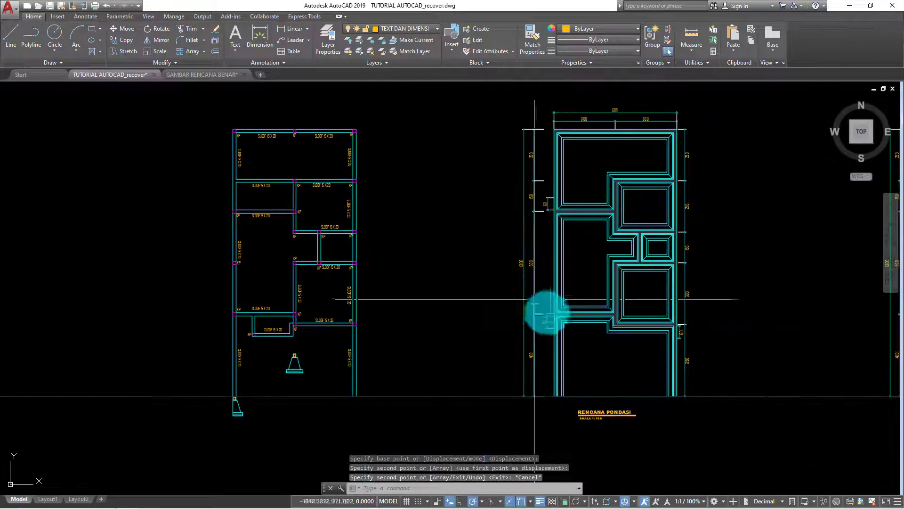
- Window-select the left, top (600/300/300) and right dimensions of the foundation plan
scroll(534, 299, up, 3)
click(542, 330)
scroll(485, 301, down, 3)
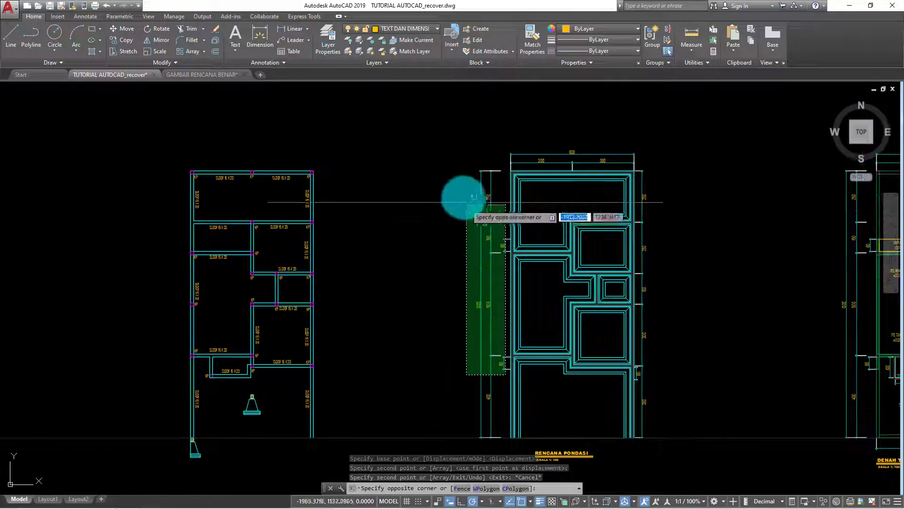
click(453, 161)
click(647, 163)
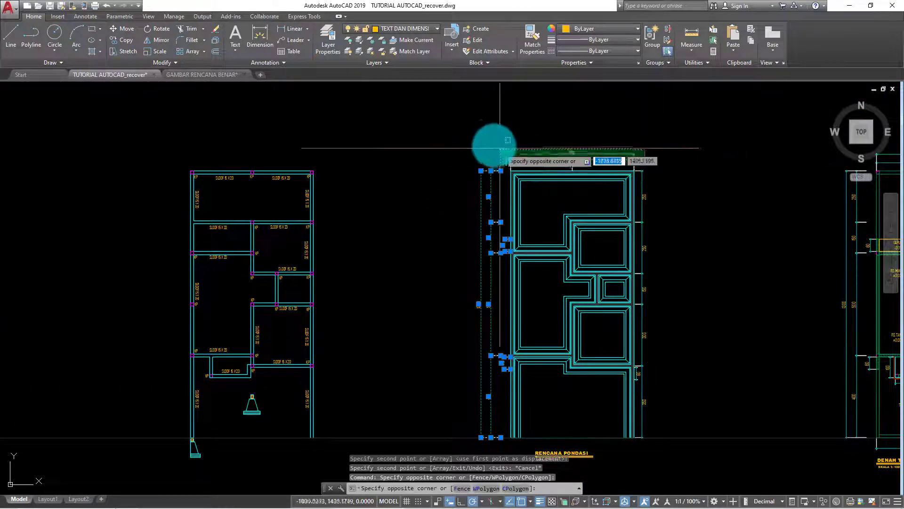
click(504, 135)
click(665, 416)
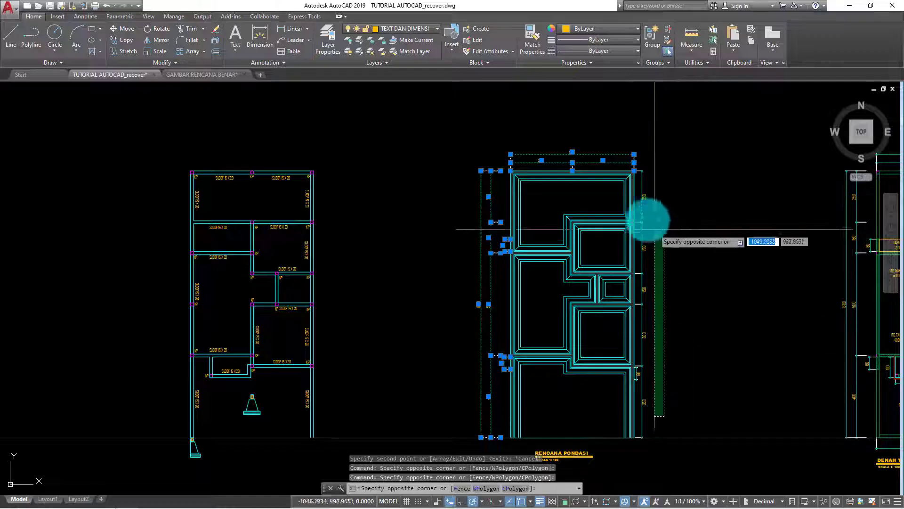
click(639, 170)
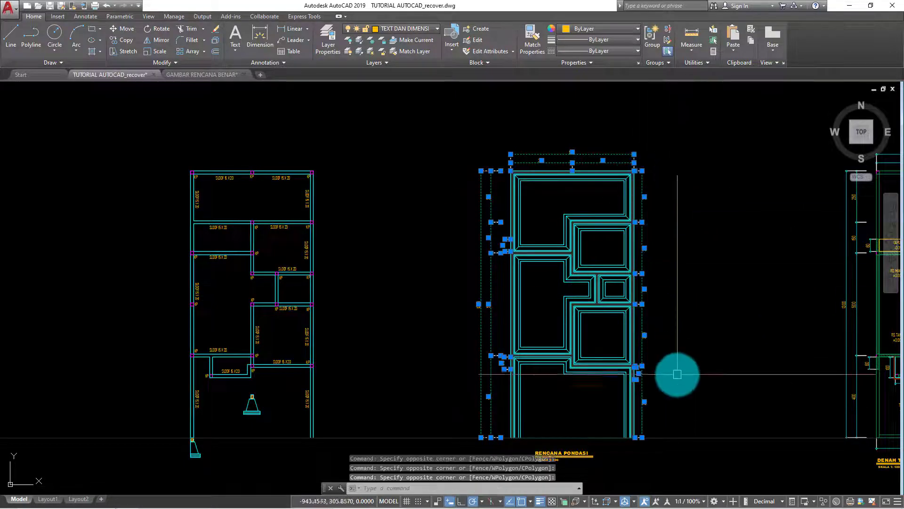
scroll(679, 372, up, 4)
scroll(645, 372, up, 2)
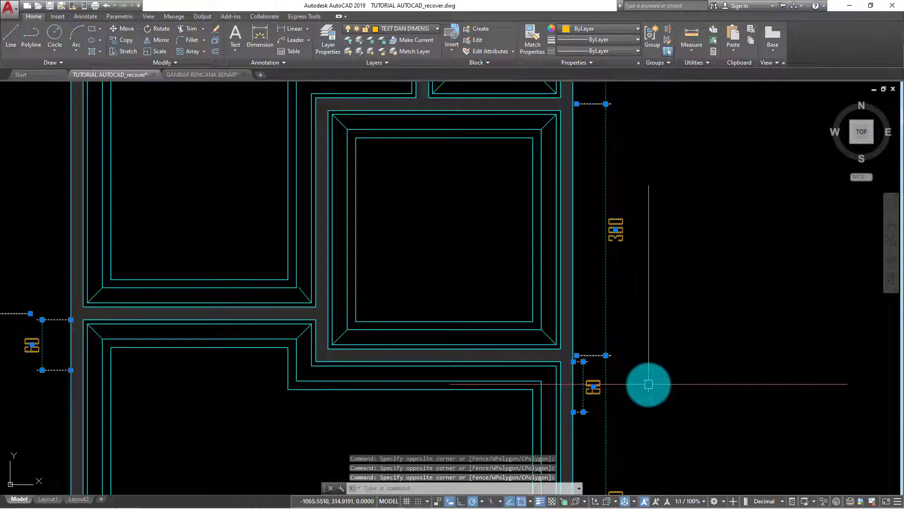
scroll(649, 384, down, 4)
- Group the selected dimensions with G and begin copying the group
text(g)
key(Return)
scroll(659, 369, down, 1)
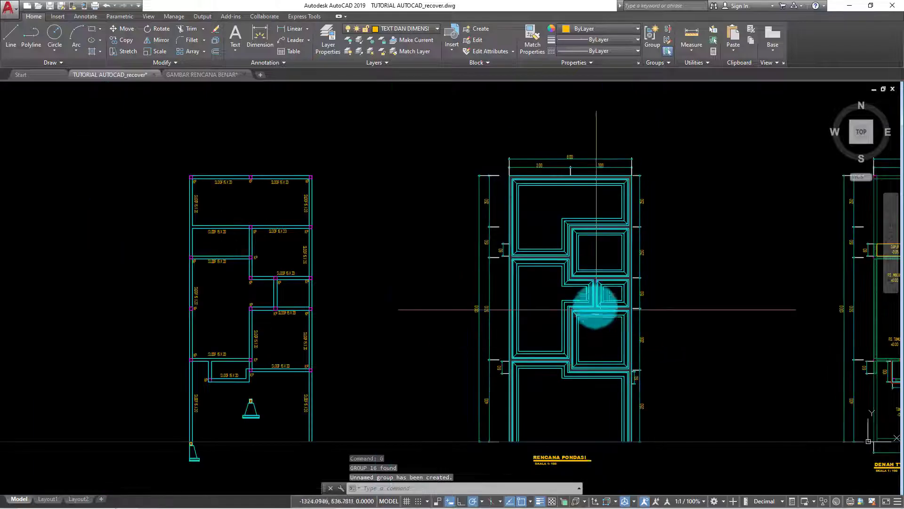
middle_drag(596, 306, 423, 218)
scroll(626, 303, up, 1)
scroll(617, 299, up, 2)
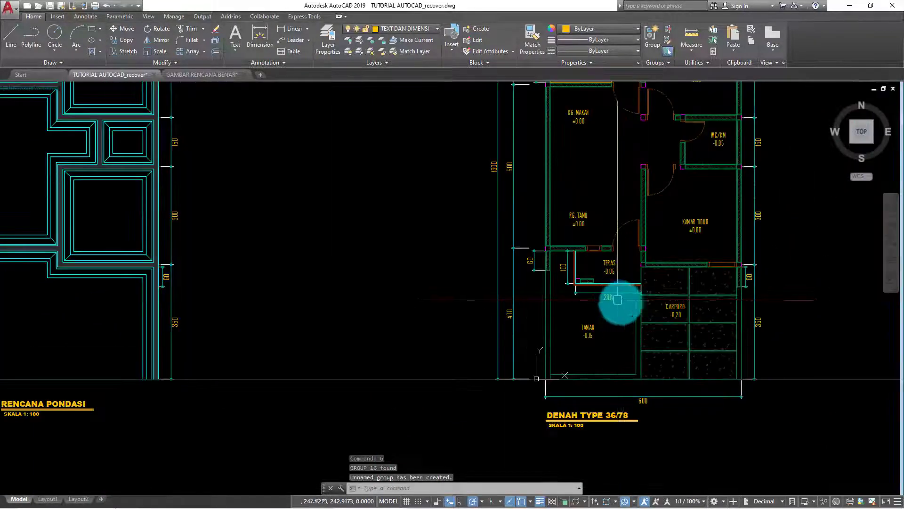
scroll(617, 299, down, 2)
middle_drag(203, 216, 353, 212)
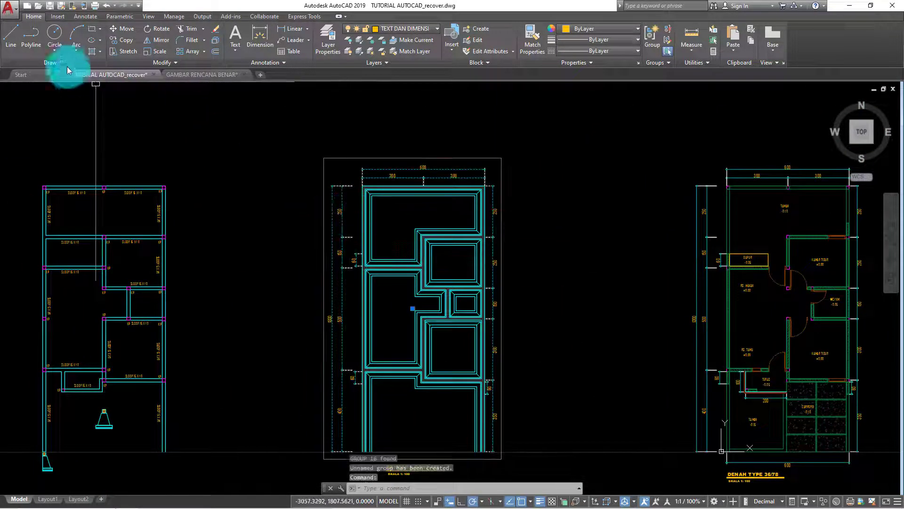
click(113, 43)
scroll(363, 185, up, 2)
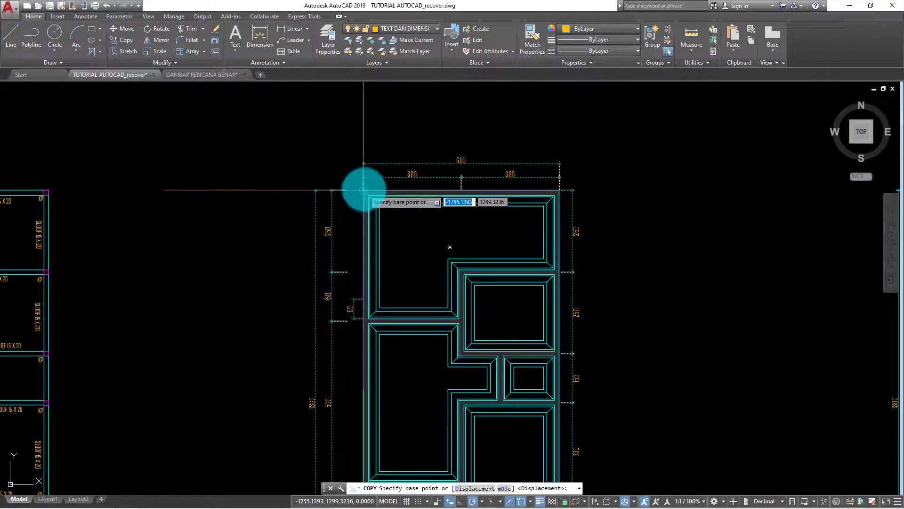
- Copy the grouped dimensions from the foundation plan's top-left corner to the sloof plan's top-left corner
click(363, 190)
scroll(471, 226, down, 4)
scroll(235, 175, up, 3)
scroll(212, 223, up, 2)
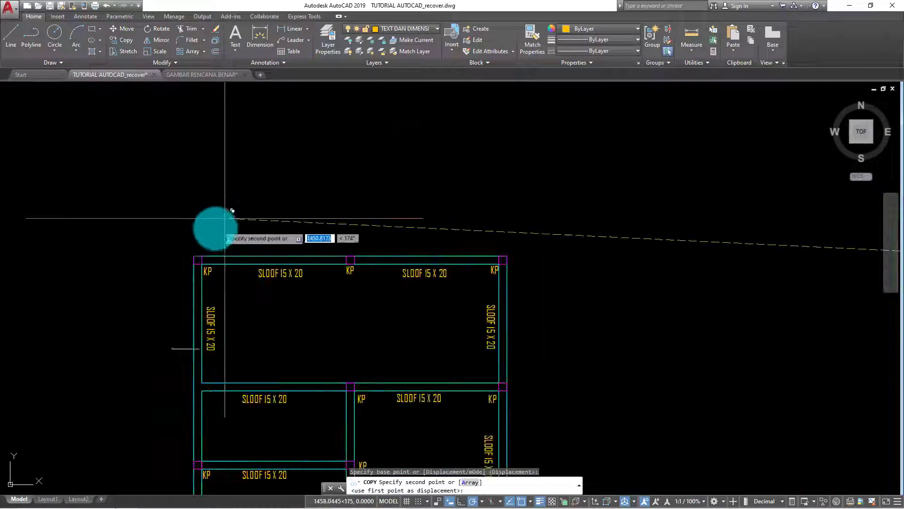
scroll(203, 238, up, 1)
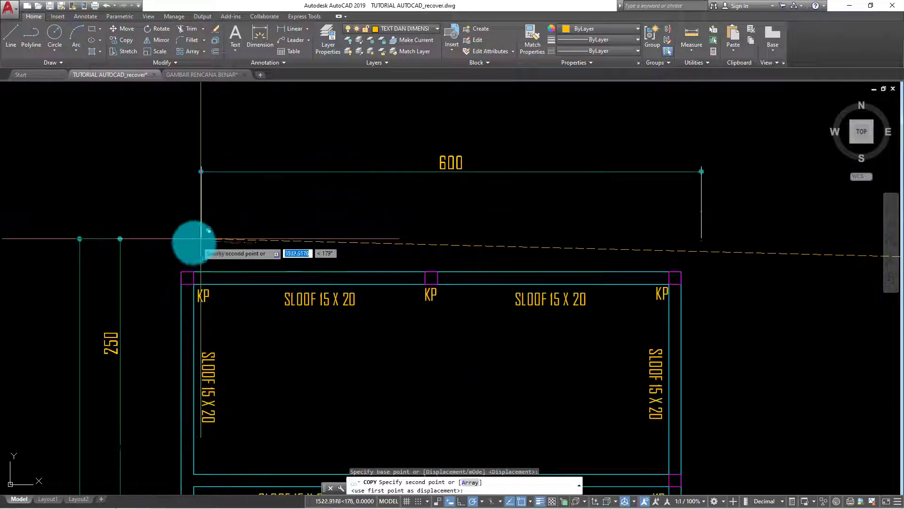
click(181, 271)
scroll(216, 175, down, 3)
key(Escape)
- Pan down the left plan and begin a selection box around the upper footing
scroll(365, 235, down, 1)
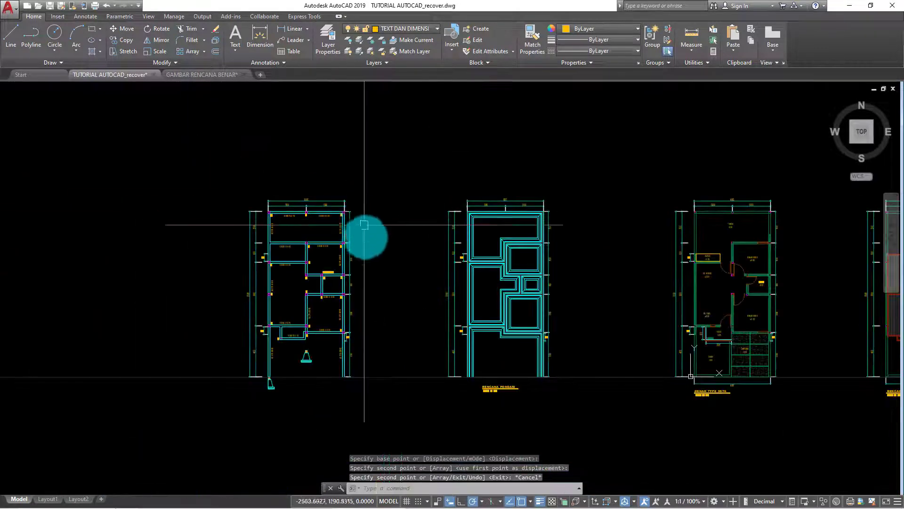
scroll(349, 246, up, 1)
middle_drag(441, 262, 430, 236)
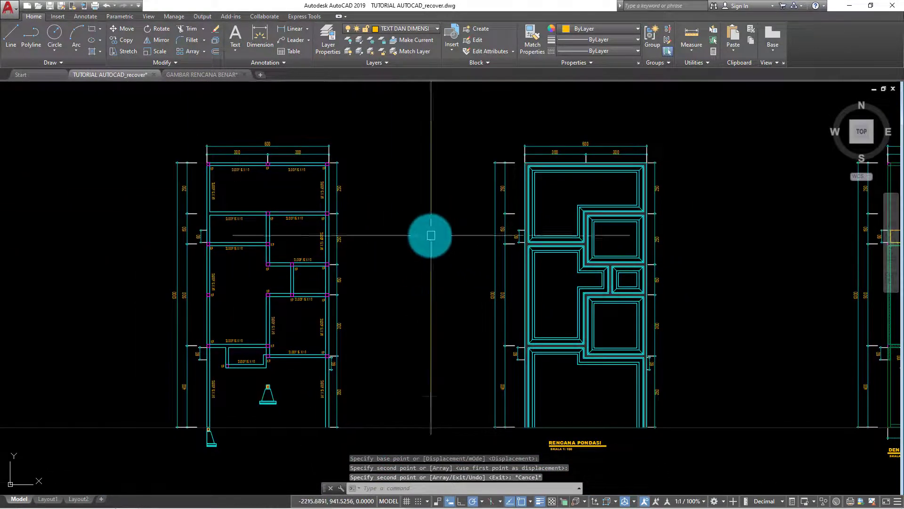
scroll(396, 298, up, 1)
scroll(329, 341, up, 2)
click(324, 347)
- Erase the leftover upper and lower footing symbols from the sloof plan
click(263, 304)
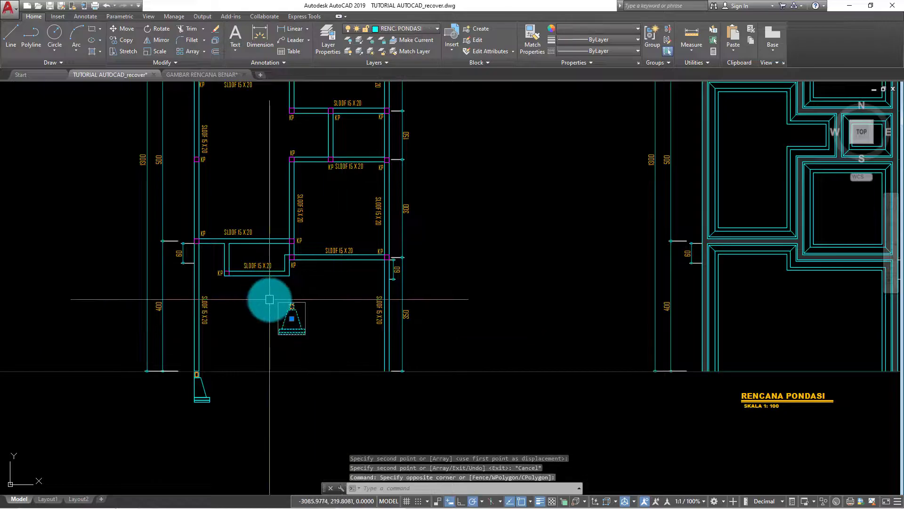
key(e)
key(Return)
middle_drag(195, 375, 256, 285)
scroll(247, 291, up, 3)
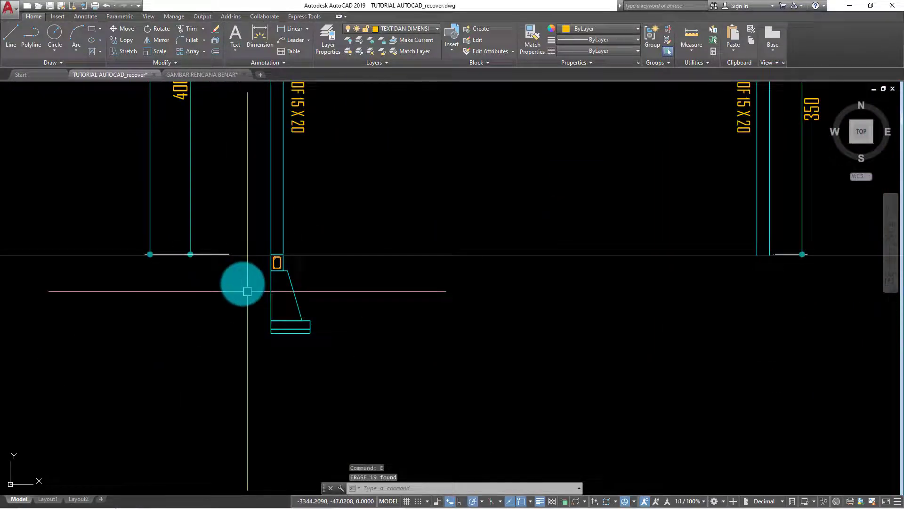
click(247, 245)
click(336, 357)
scroll(326, 352, down, 2)
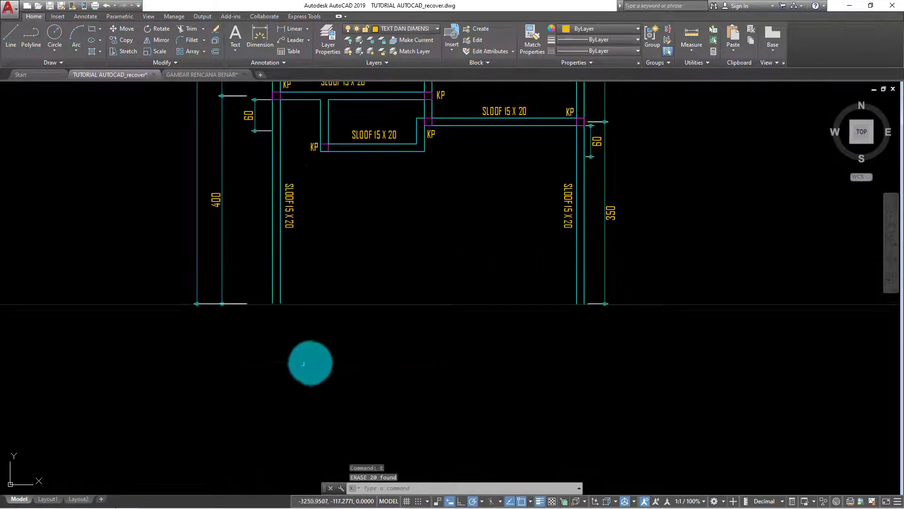
key(Escape)
key(Escape)
scroll(308, 292, up, 4)
text(EX)
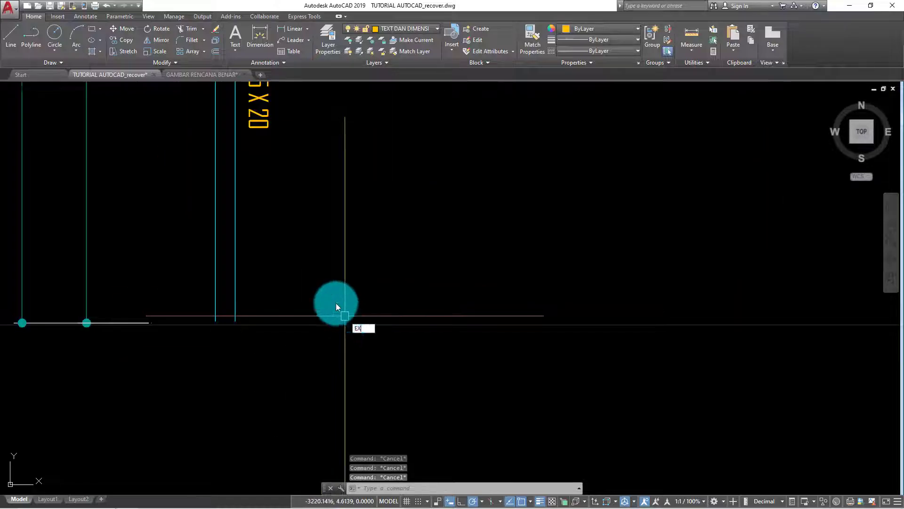
- Draw a new bottom line from the bottom-left to the bottom-right sloof corner
key(Return)
click(309, 299)
click(253, 271)
key(Escape)
text(L)
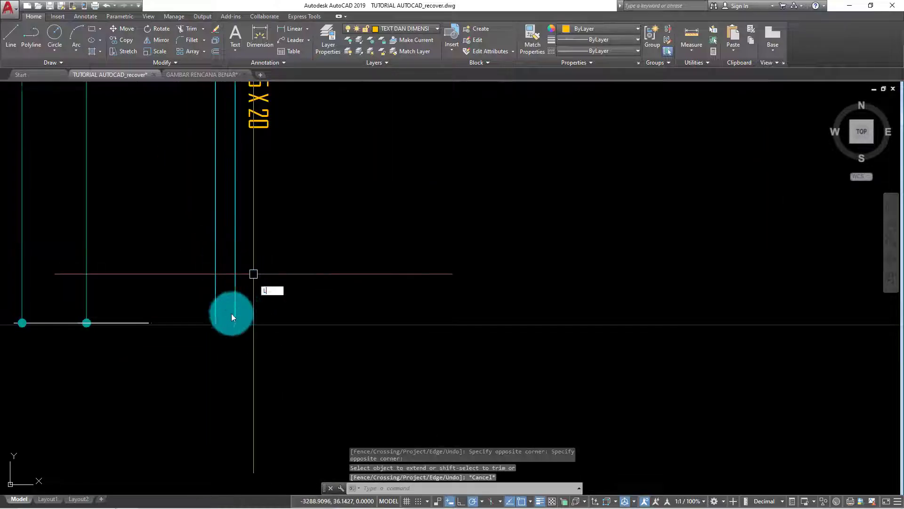
key(Return)
click(215, 323)
scroll(208, 363, down, 2)
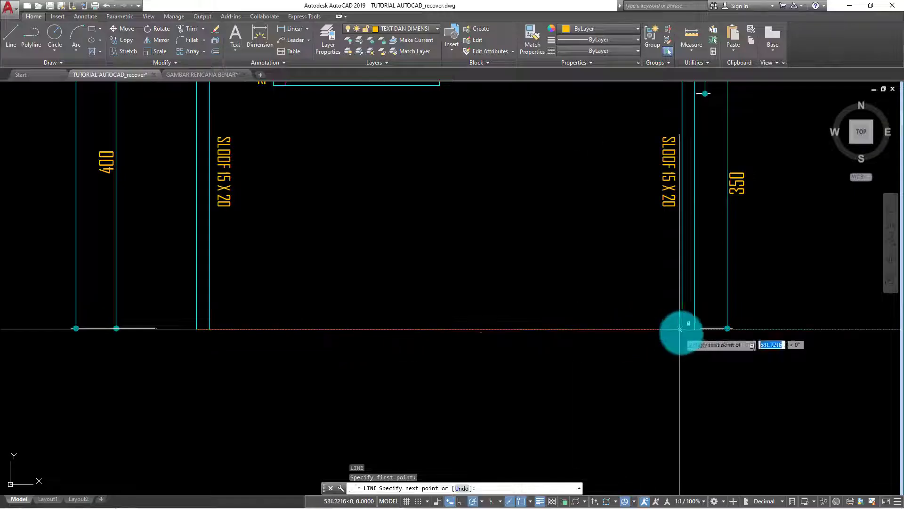
click(694, 329)
key(Escape)
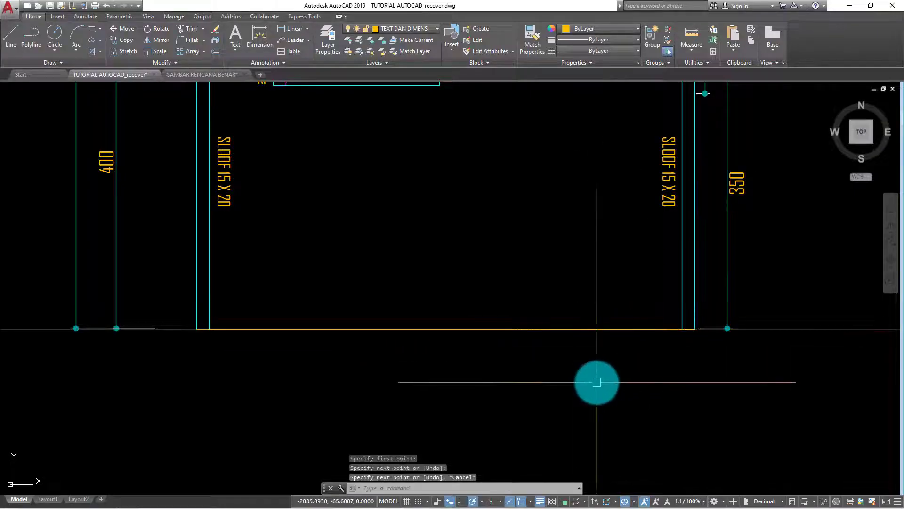
text(MA)
- Match the new bottom line's properties to an existing beam line
key(Return)
click(682, 303)
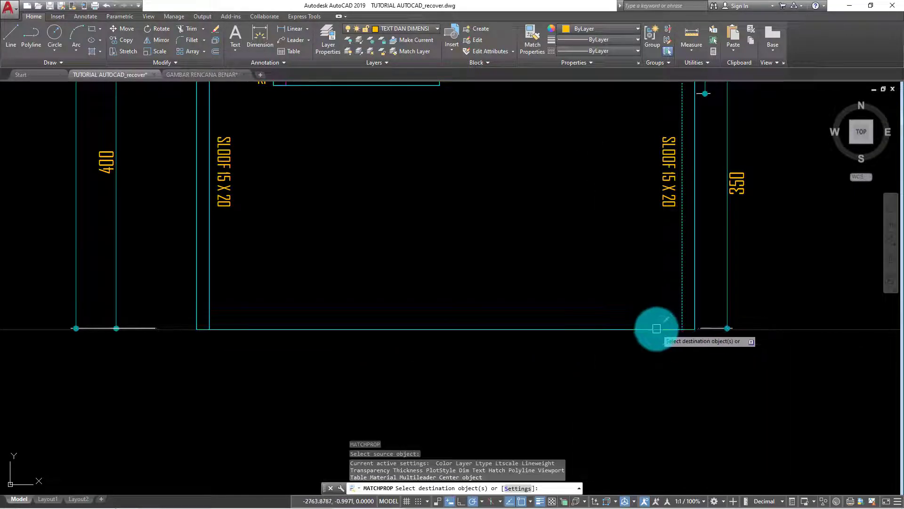
key(Escape)
scroll(502, 303, down, 5)
scroll(420, 317, down, 1)
mouse_move(509, 307)
middle_down()
mouse_move(430, 272)
mouse_move(263, 265)
middle_up()
- Copy the 100 and 200 TERAS dimensions from the terrace wall corner to the sloof plan's bottom bay
scroll(569, 243, up, 4)
click(440, 227)
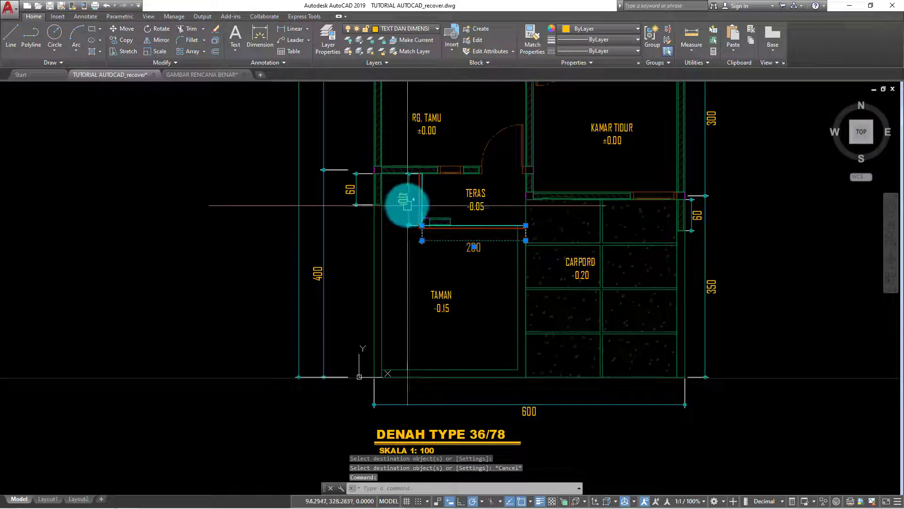
click(152, 41)
click(126, 40)
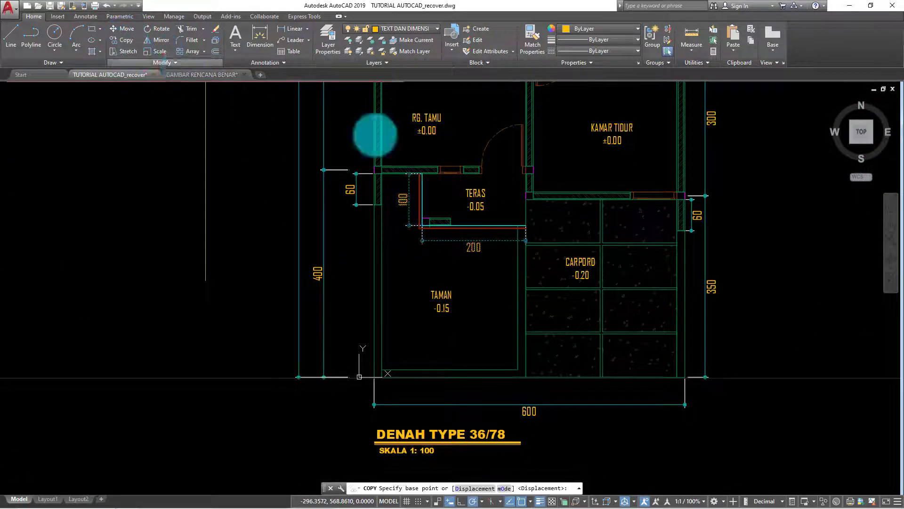
click(526, 194)
scroll(526, 194, up, 4)
scroll(534, 203, down, 3)
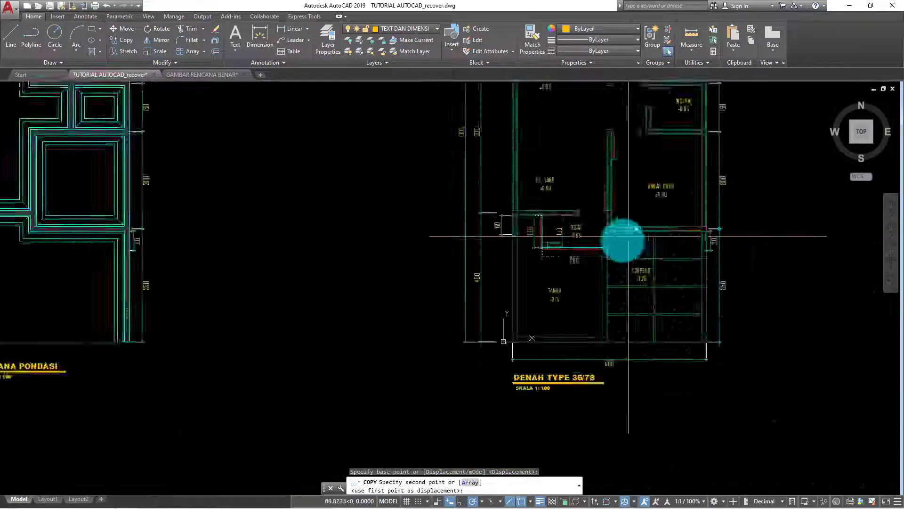
scroll(239, 268, down, 3)
scroll(192, 248, up, 3)
scroll(202, 226, up, 2)
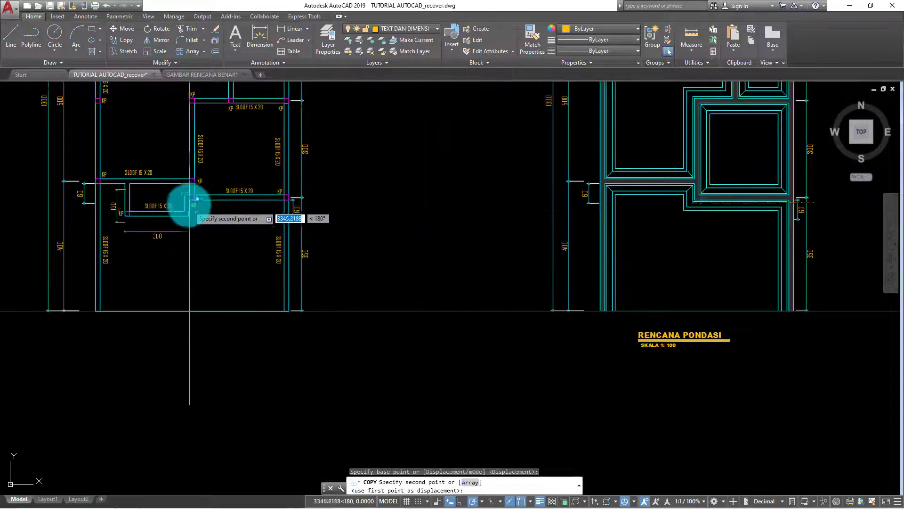
scroll(194, 233, up, 3)
click(188, 191)
scroll(193, 206, down, 5)
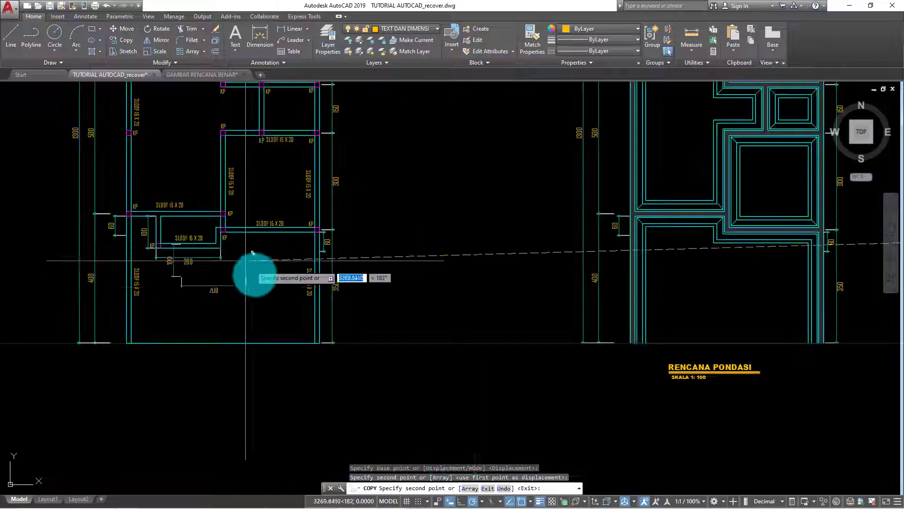
key(Escape)
- Recentre the view on the column-and-sloof plan's KP junction
scroll(265, 283, up, 1)
scroll(275, 296, up, 2)
middle_drag(275, 295, 349, 304)
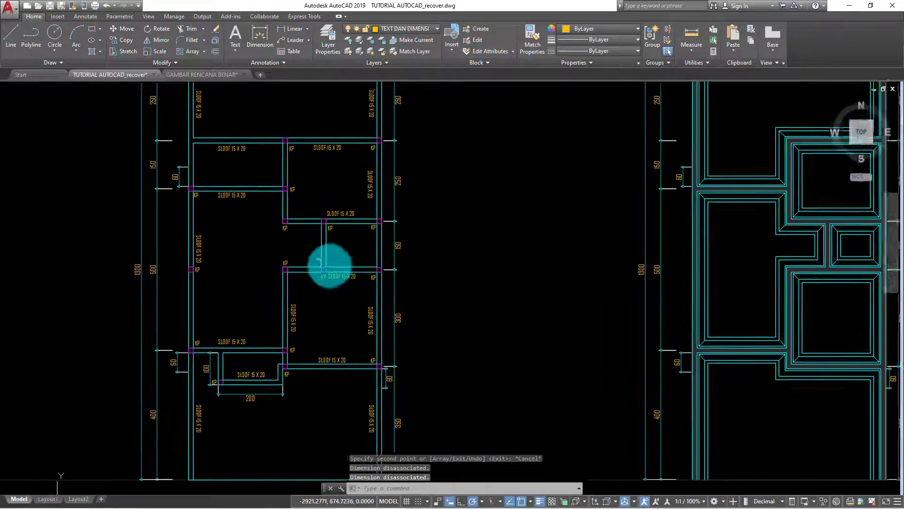
mouse_move(350, 240)
middle_down()
mouse_move(344, 258)
mouse_move(293, 232)
mouse_move(297, 262)
mouse_move(323, 277)
middle_up()
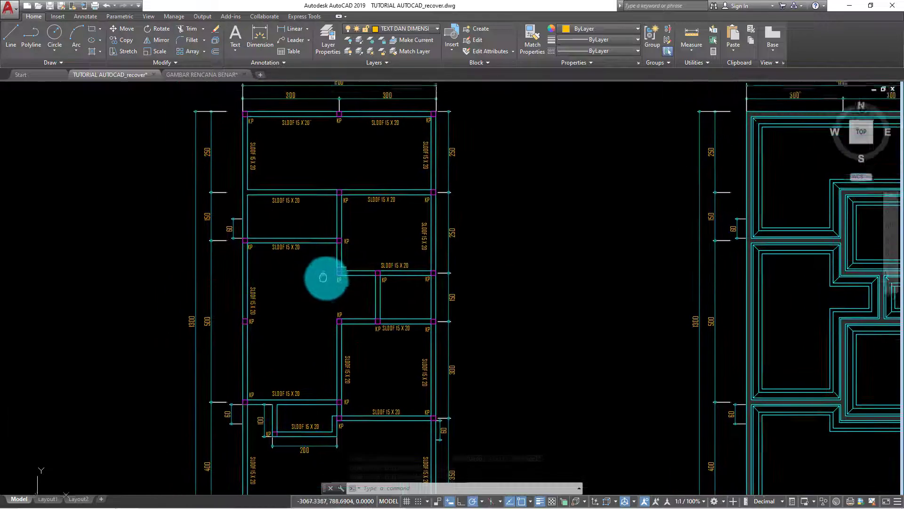
scroll(334, 201, up, 3)
middle_drag(335, 202, 408, 257)
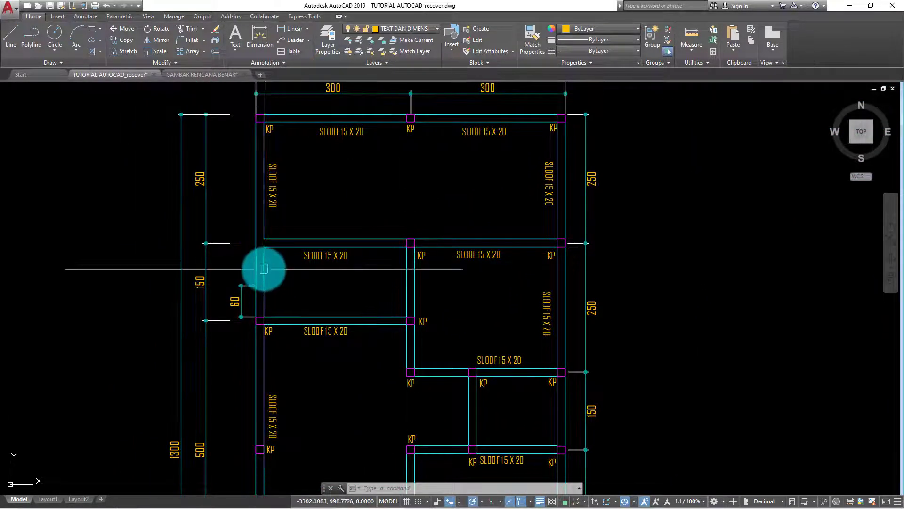
- Copy the KP column square to the left junction of the upper sloof
scroll(384, 242, up, 2)
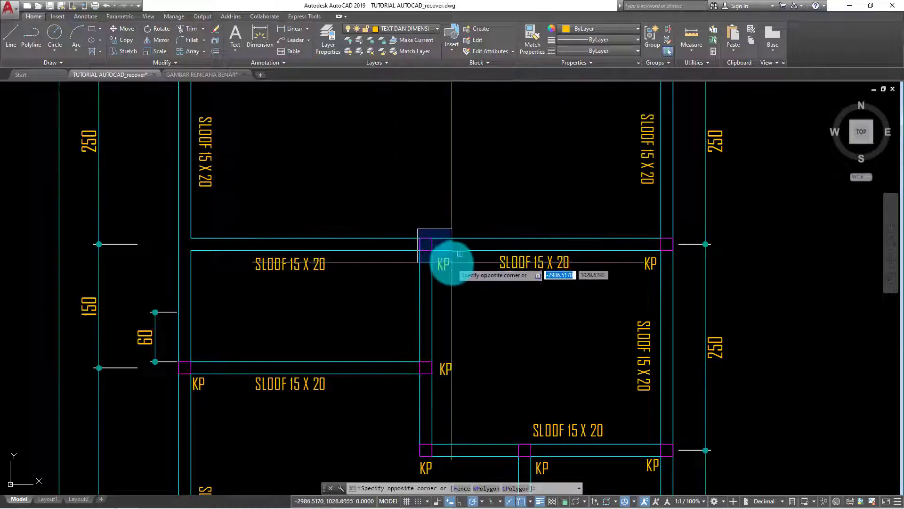
click(437, 252)
click(134, 42)
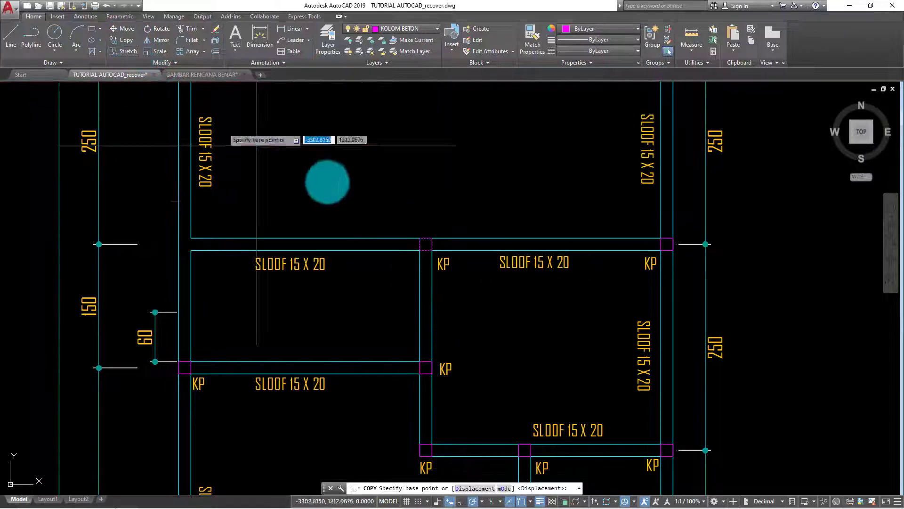
click(420, 245)
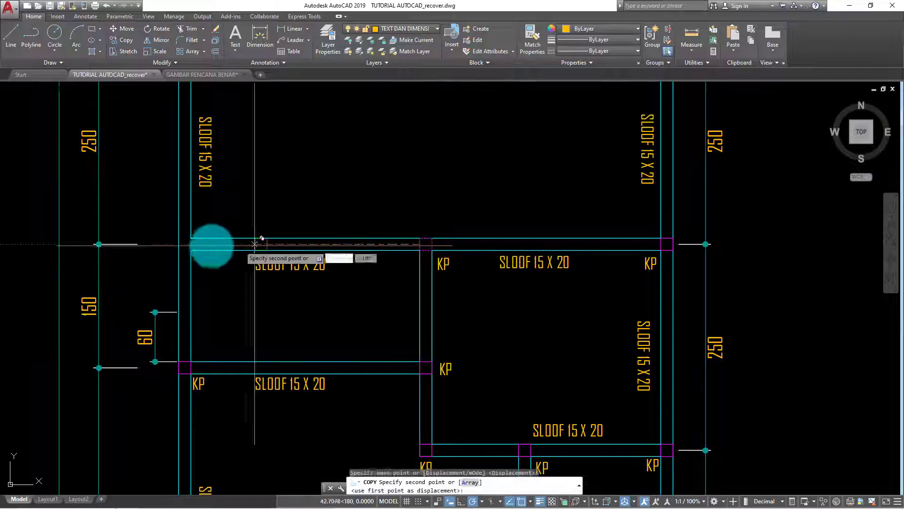
click(179, 244)
key(Escape)
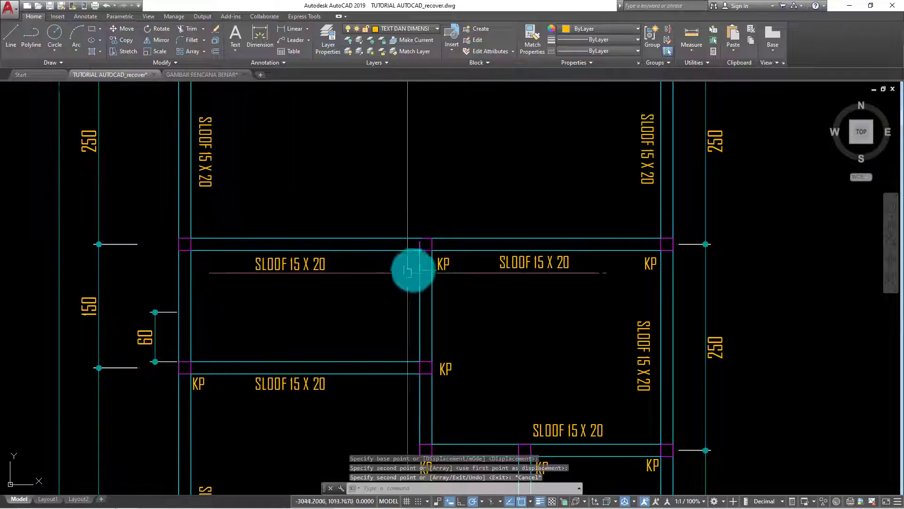
- Copy a KP label to sit beside the new left column
click(443, 265)
click(133, 42)
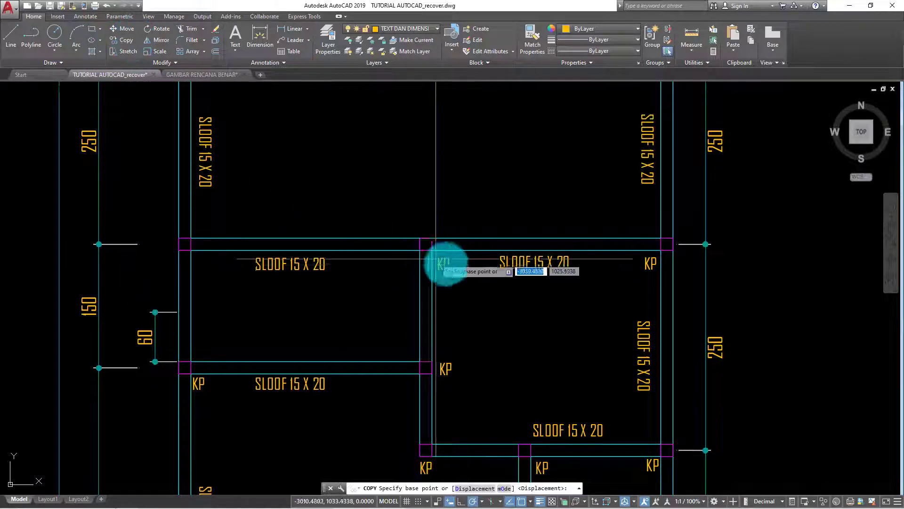
click(446, 265)
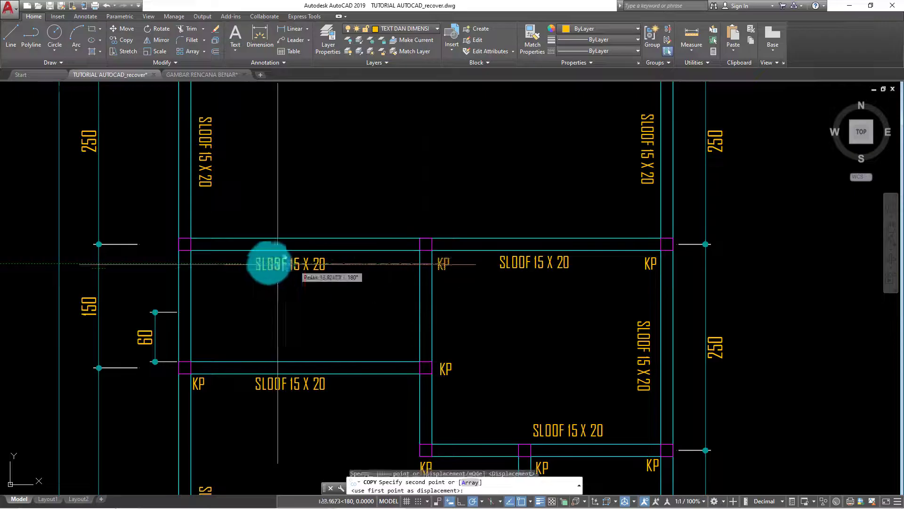
click(201, 264)
scroll(419, 319, down, 5)
key(Escape)
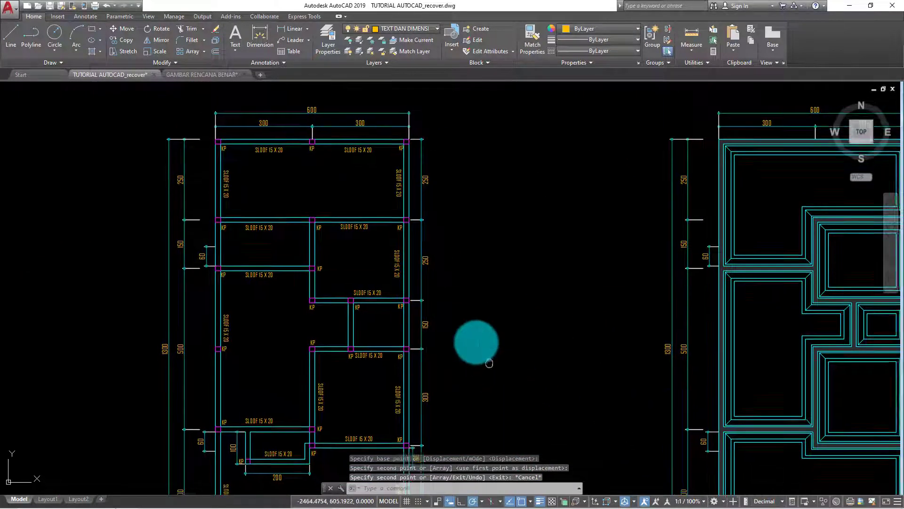
scroll(440, 266, up, 3)
scroll(440, 306, down, 4)
scroll(642, 403, down, 1)
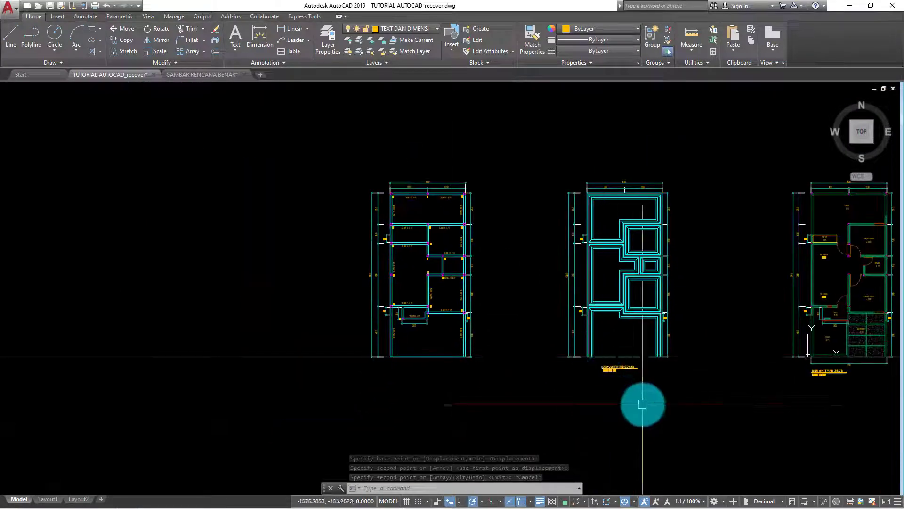
scroll(650, 375, up, 3)
- Copy the RENCANA PONDASI title and SKALA 1: 100 line below the column plan
click(693, 327)
click(531, 305)
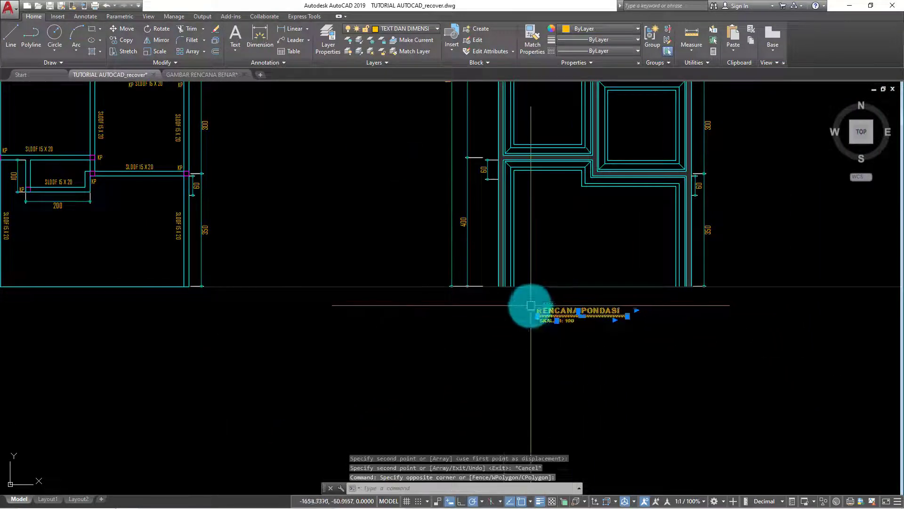
click(121, 41)
click(498, 286)
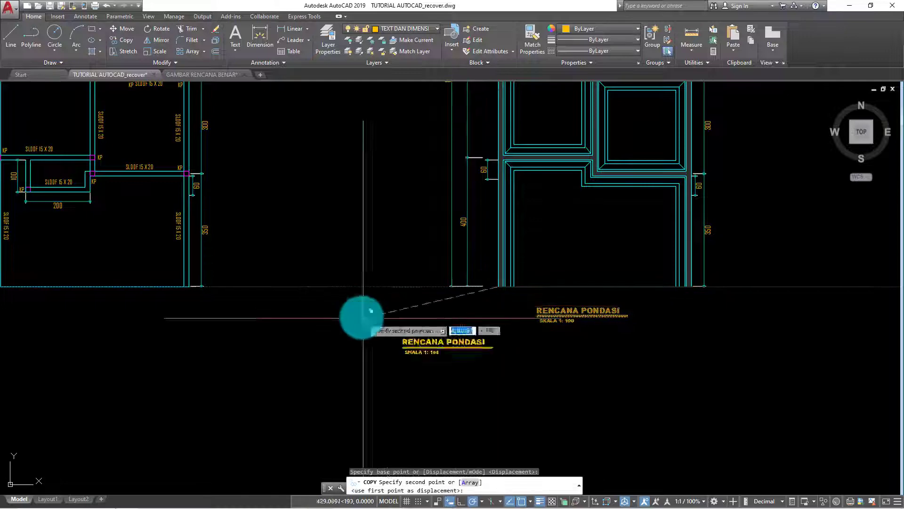
middle_drag(42, 277, 420, 268)
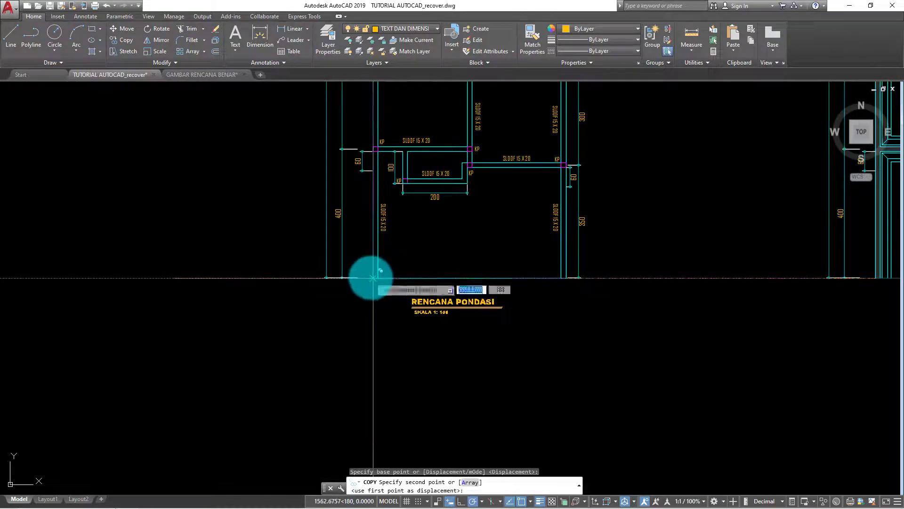
scroll(423, 306, up, 2)
click(504, 327)
key(Escape)
- Move the copied title block into its final spot under the column plan
click(363, 273)
click(559, 347)
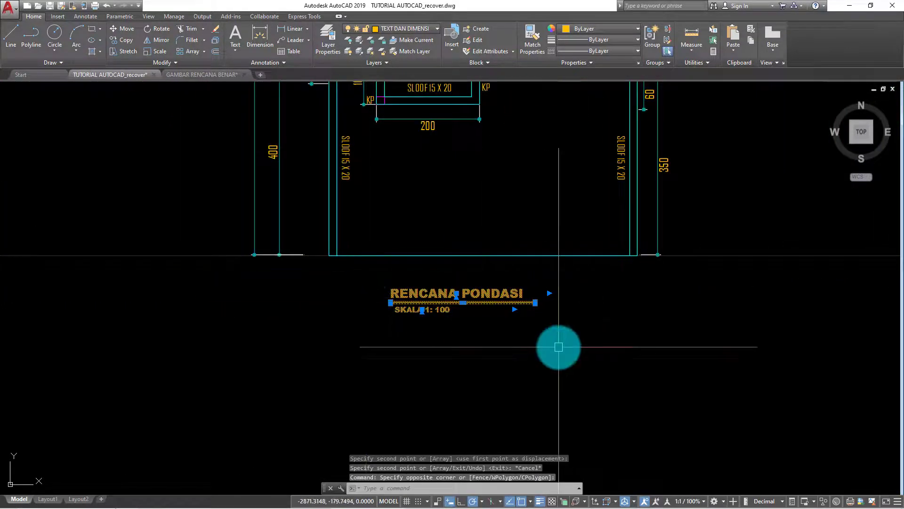
text(m)
key(Return)
click(524, 357)
click(481, 347)
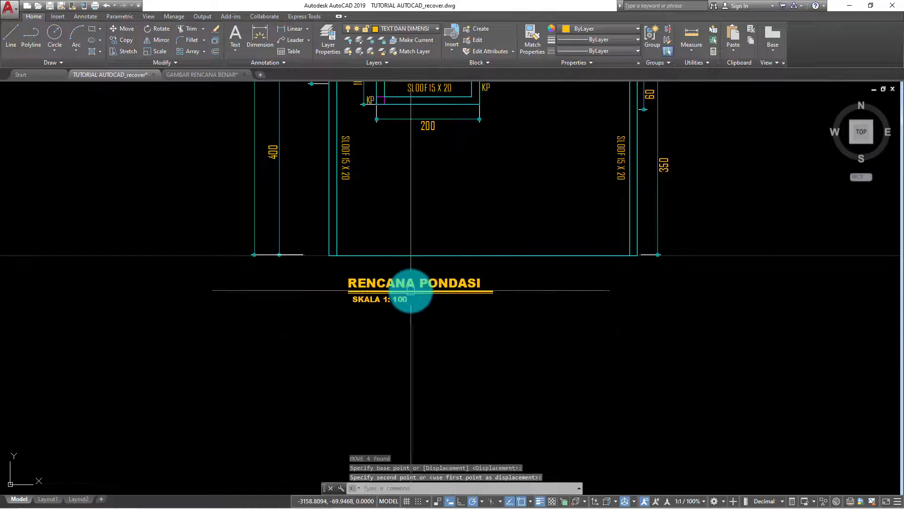
- Change the copied title to read RENCANA KOLOM DAN SLOOF on a single line
double_click(420, 283)
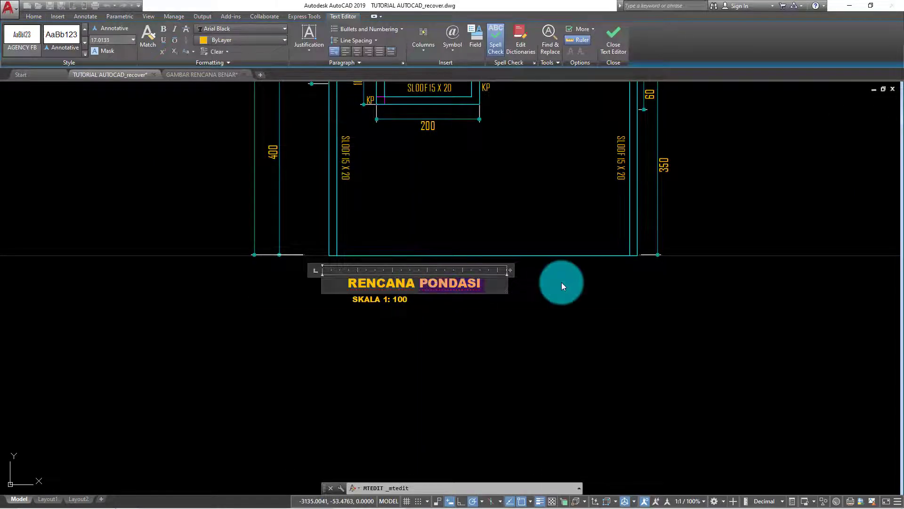
text(KOLOM)
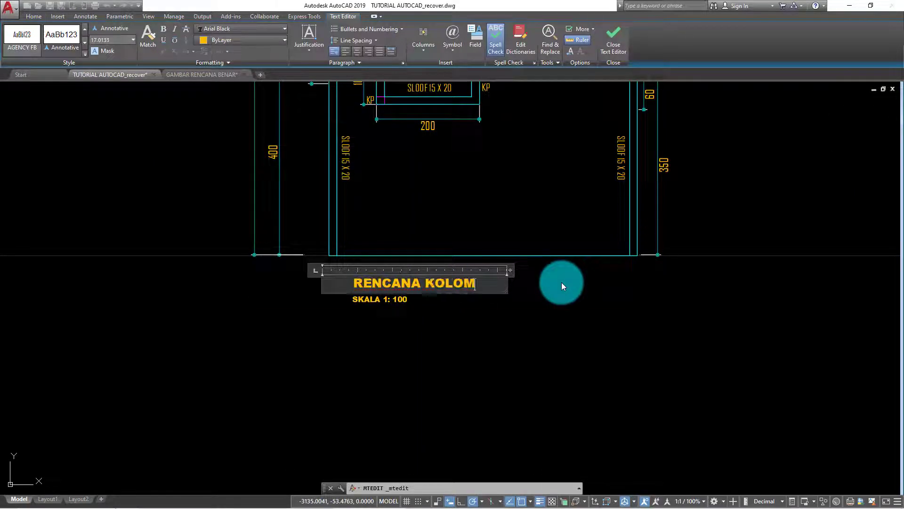
text( DAN S)
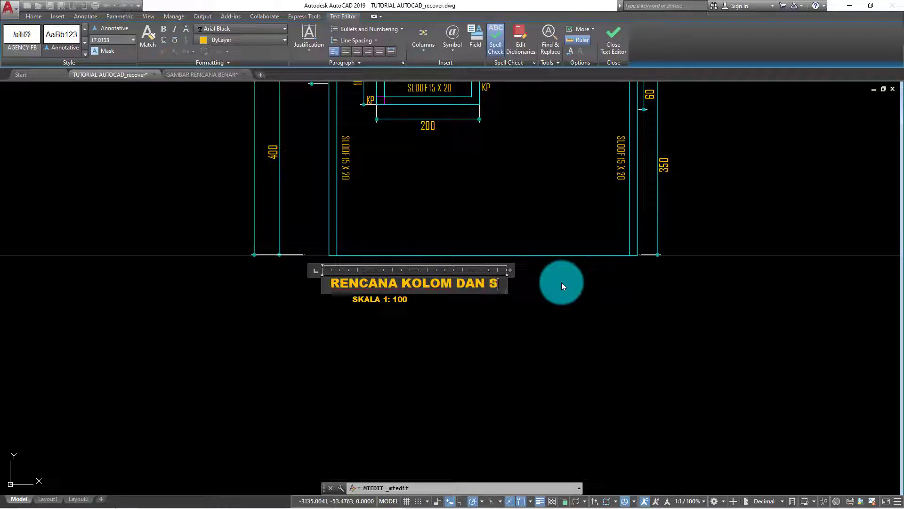
text(LOOF)
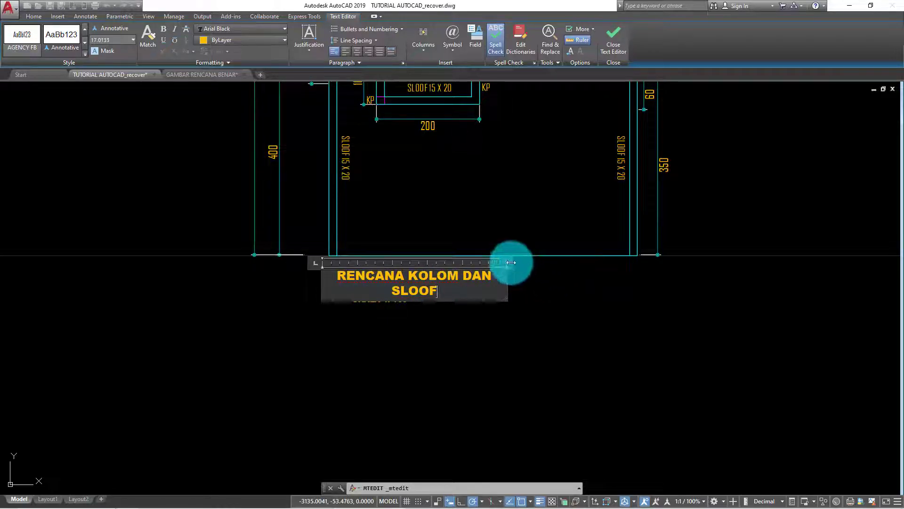
drag(511, 262, 571, 263)
click(573, 297)
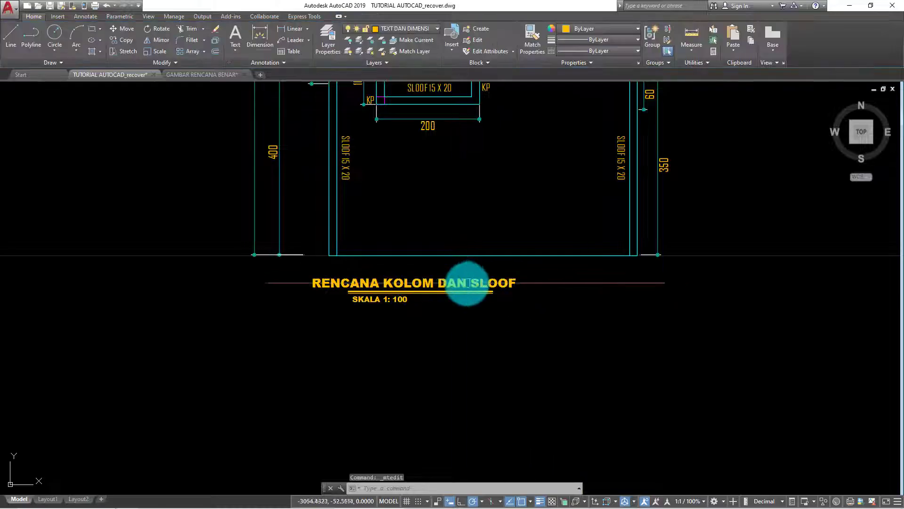
- Shift the retitled heading further to the right
text(M)
key(Return)
click(560, 323)
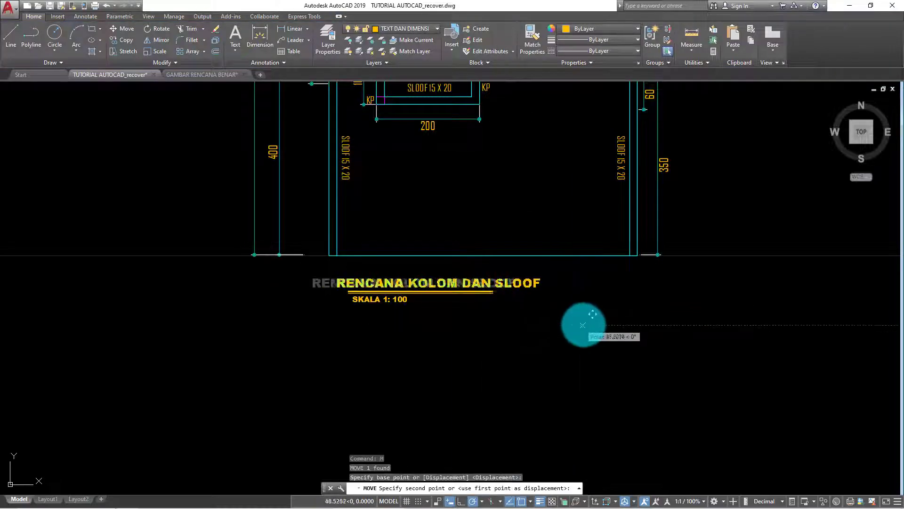
click(594, 324)
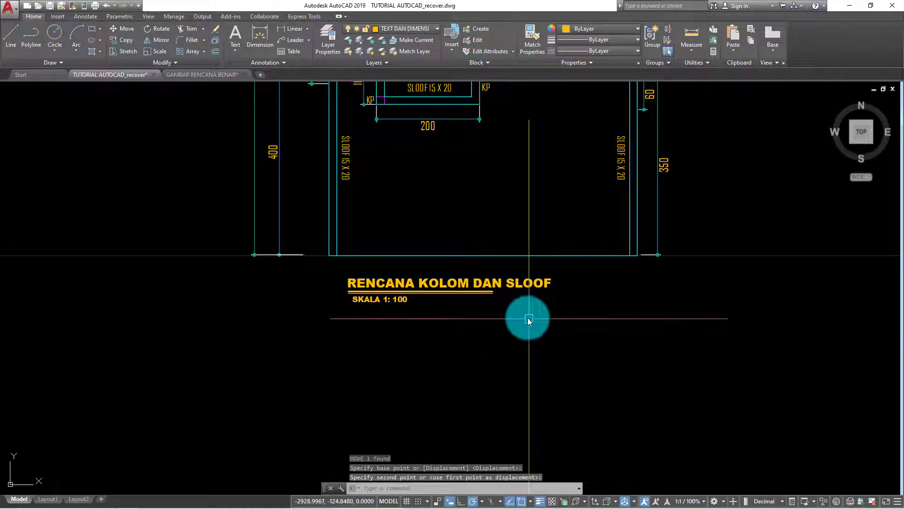
- Stretch the title underline so it ends under the word SLOOF
text(s)
key(Return)
scroll(512, 307, up, 3)
click(495, 295)
click(452, 259)
key(Return)
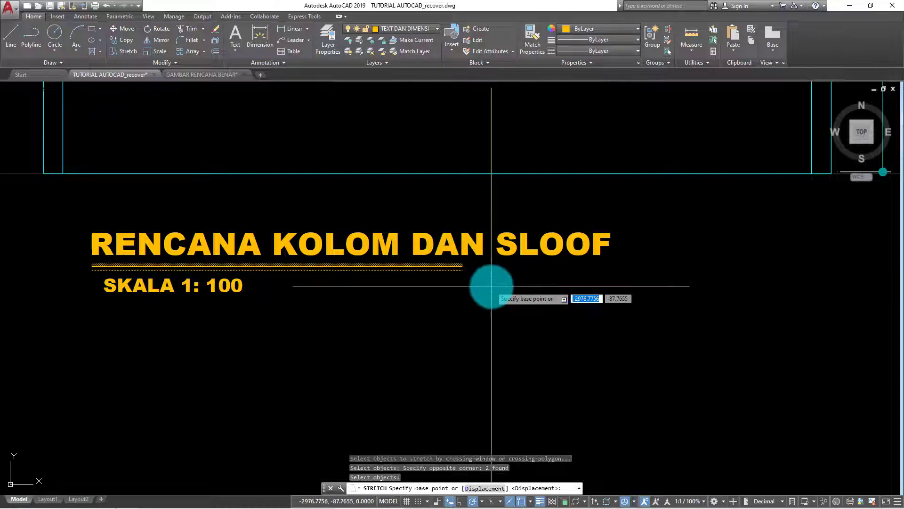
click(494, 287)
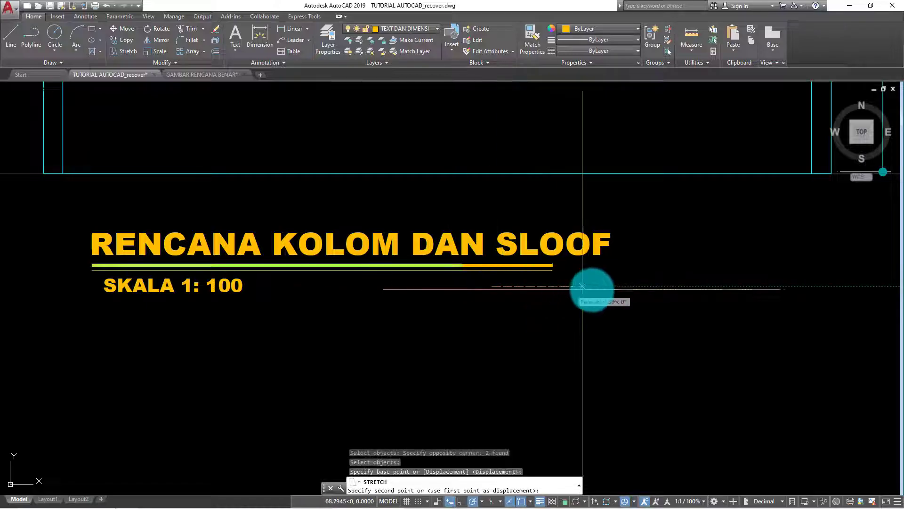
click(641, 281)
scroll(641, 281, down, 3)
middle_drag(642, 289, 418, 358)
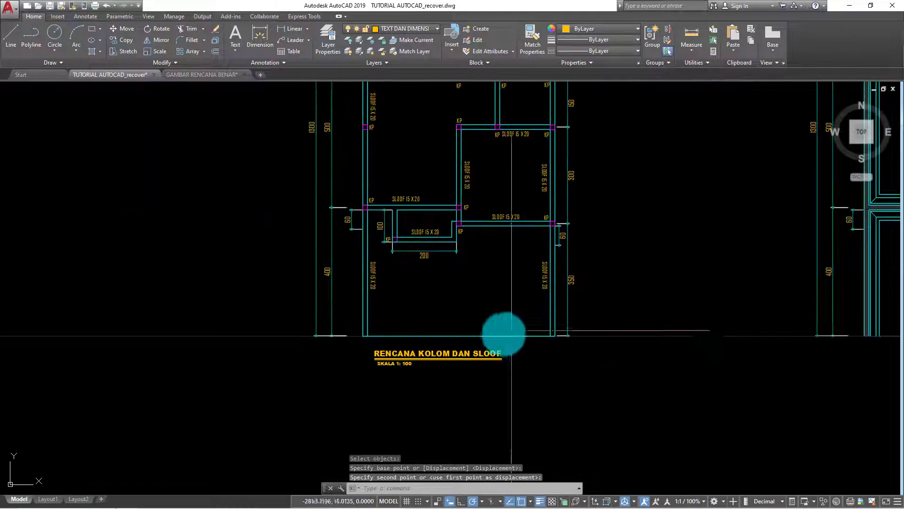
scroll(313, 397, down, 1)
scroll(329, 365, up, 1)
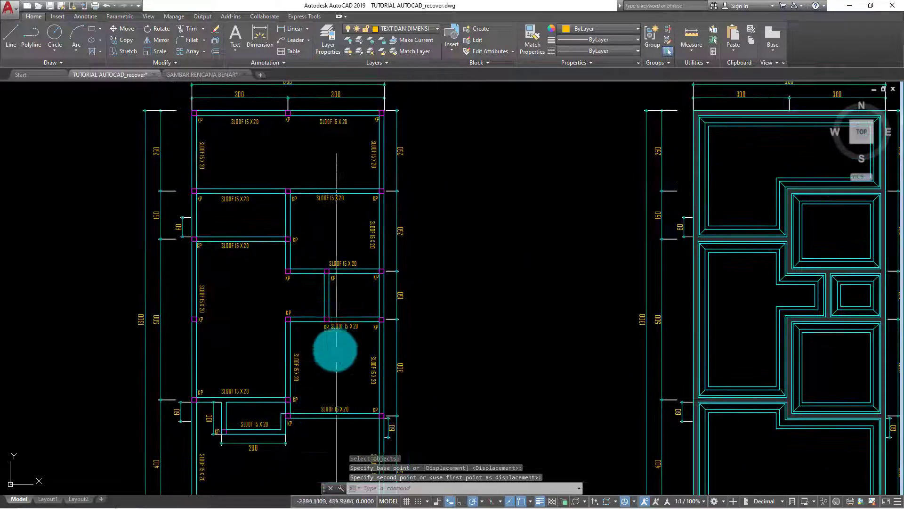
middle_drag(334, 347, 318, 351)
middle_drag(255, 295, 200, 288)
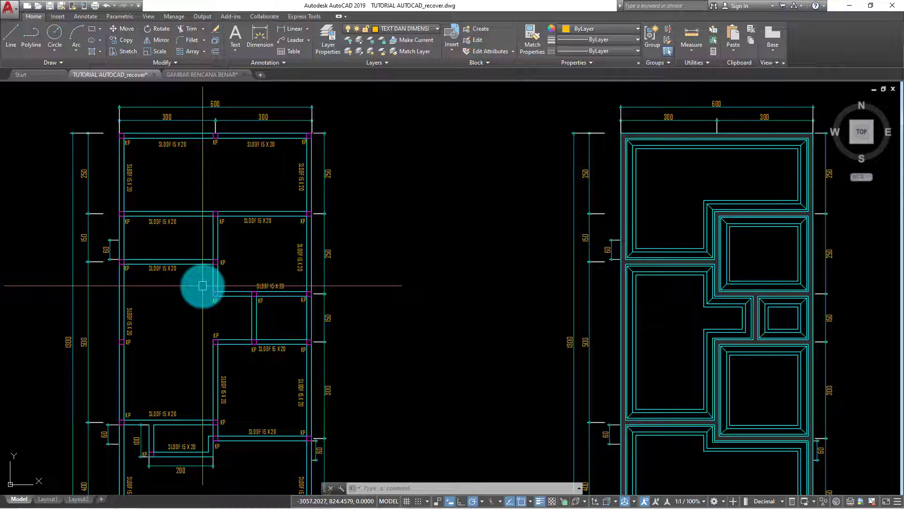
mouse_move(210, 339)
middle_down()
mouse_move(226, 297)
mouse_move(245, 289)
middle_up()
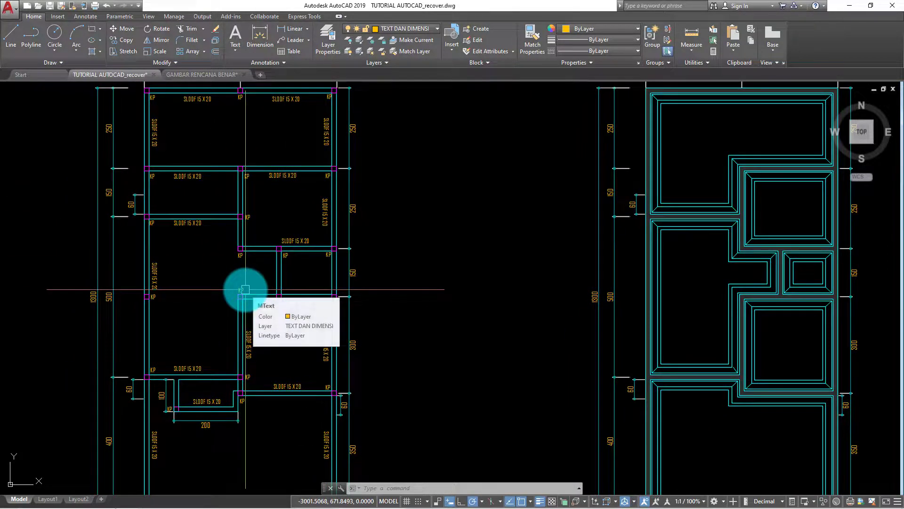
scroll(240, 282, down, 3)
scroll(203, 270, up, 3)
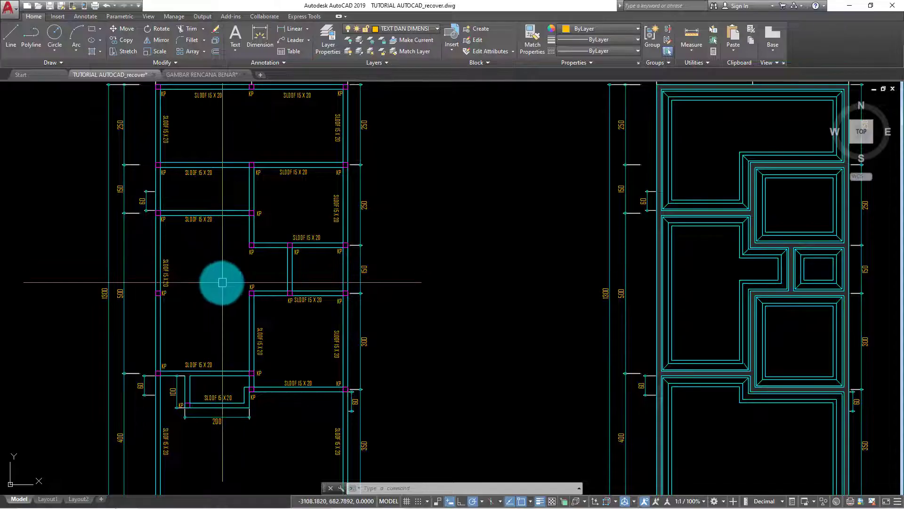
scroll(212, 313, down, 2)
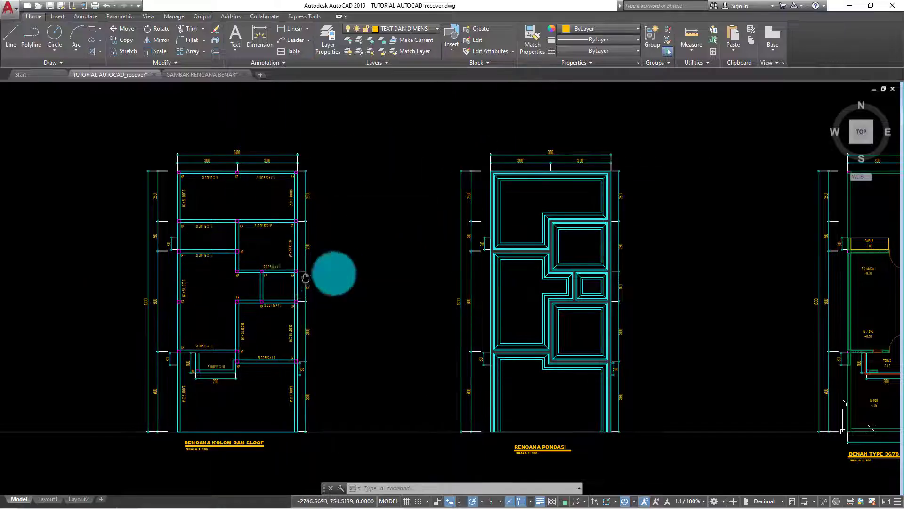
middle_drag(267, 278, 389, 270)
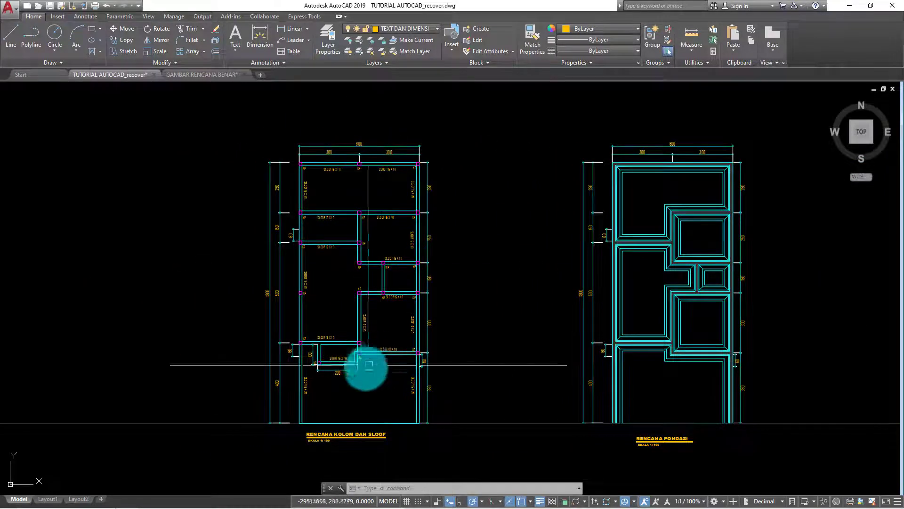
mouse_move(369, 364)
middle_down()
mouse_move(138, 370)
mouse_move(432, 391)
mouse_move(353, 363)
mouse_move(282, 395)
middle_up()
scroll(330, 395, up, 1)
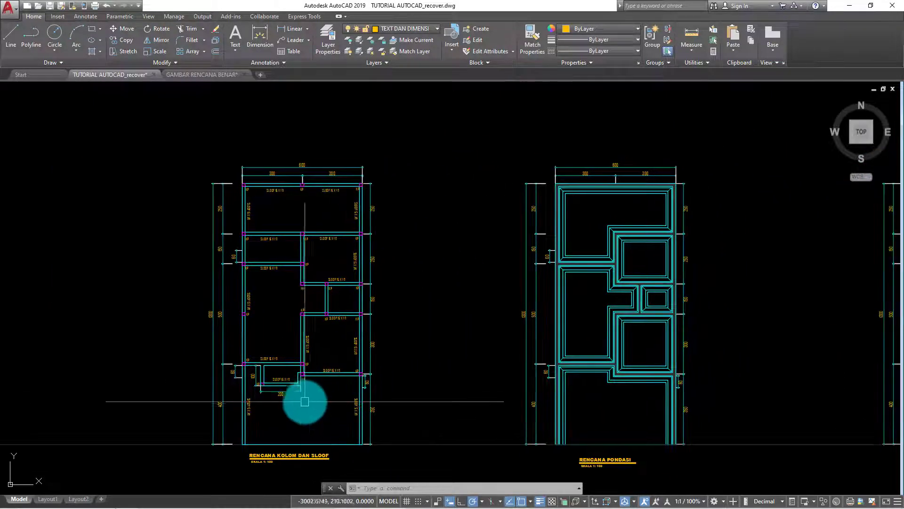
scroll(308, 402, up, 1)
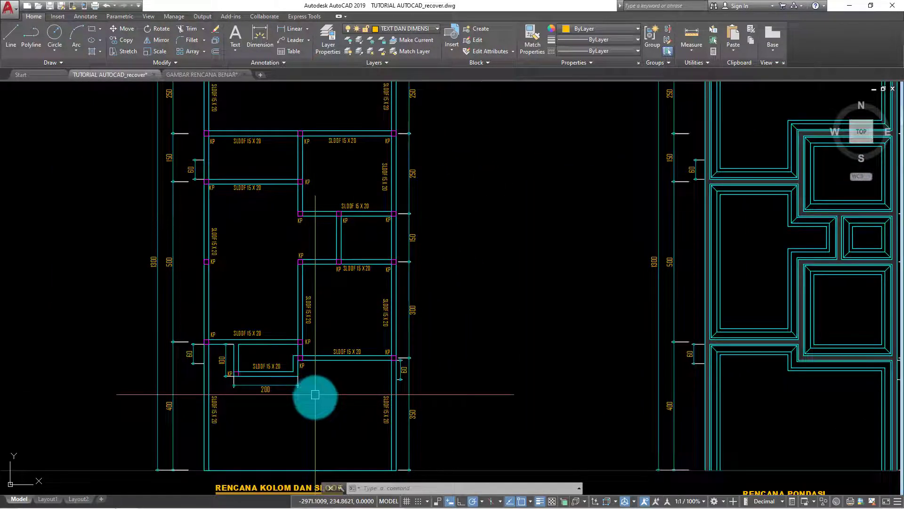
scroll(312, 396, down, 2)
middle_drag(313, 403, 356, 377)
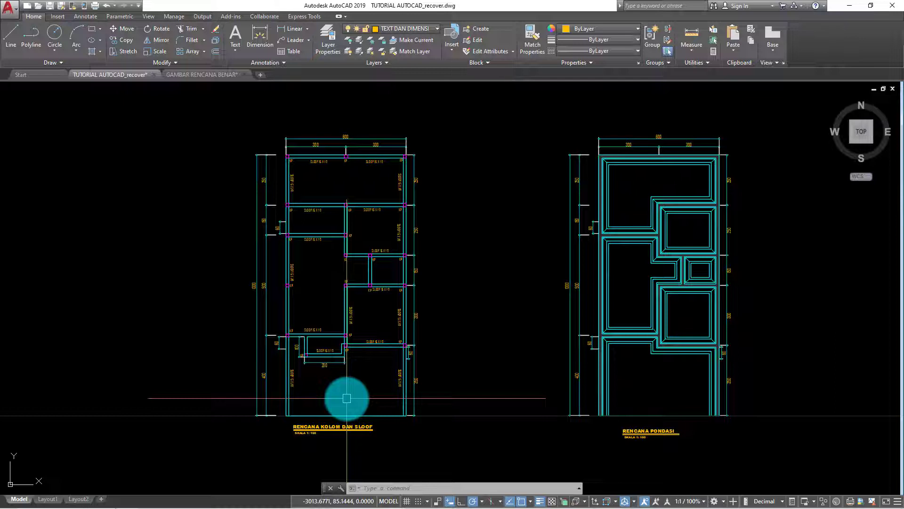
mouse_move(346, 398)
middle_down()
mouse_move(257, 363)
mouse_move(339, 337)
mouse_move(302, 378)
mouse_move(302, 334)
middle_up()
middle_drag(287, 390, 271, 368)
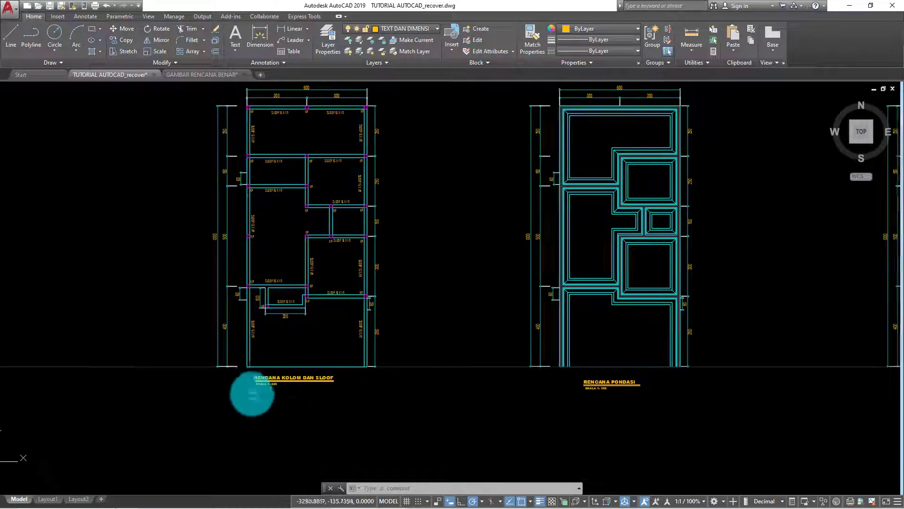
middle_drag(261, 410, 279, 471)
mouse_move(509, 403)
middle_down()
mouse_move(344, 398)
mouse_move(433, 399)
middle_up()
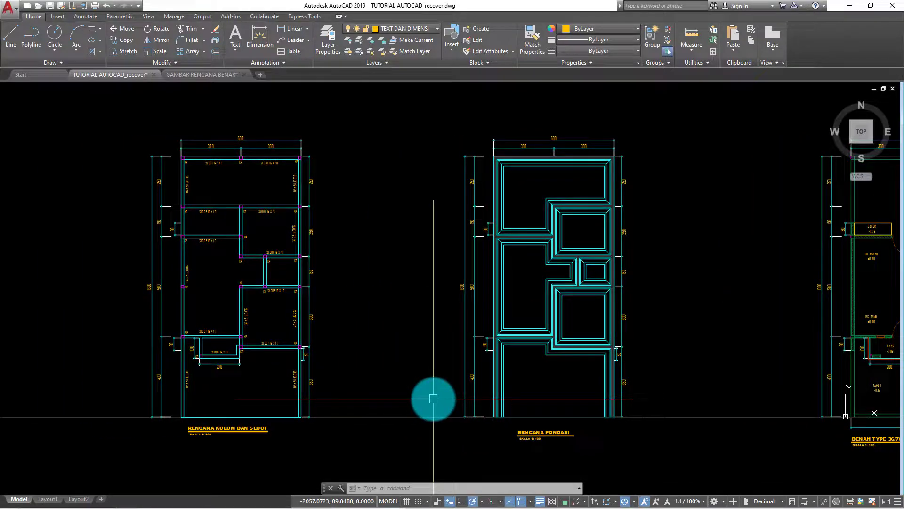